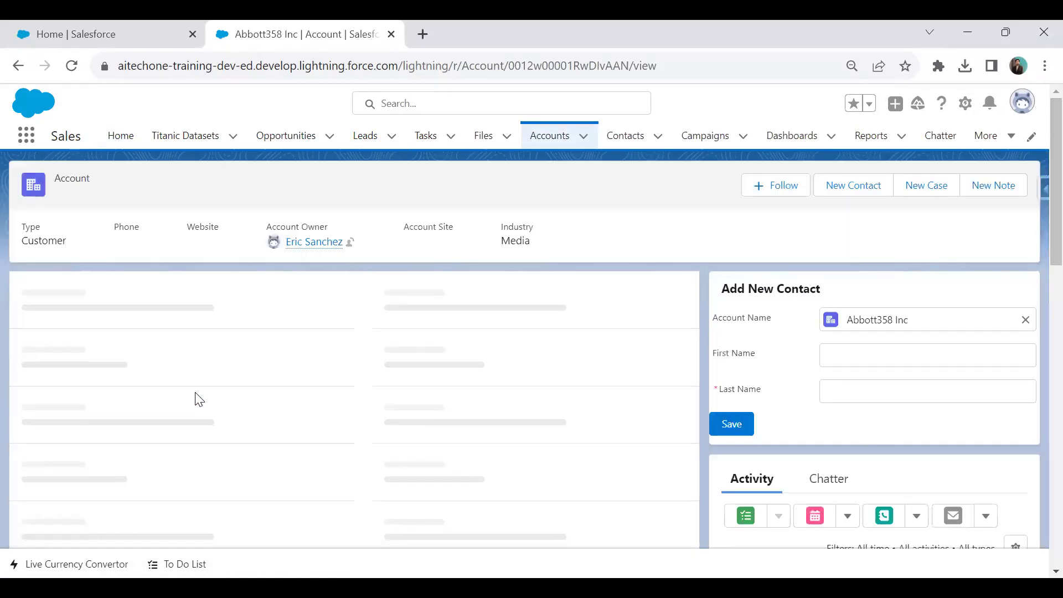
Scan Abbott358 Inc's related Contacts, Opportunities and Cases, then select its record Id in the URL.
scroll(211, 326, "down", 10)
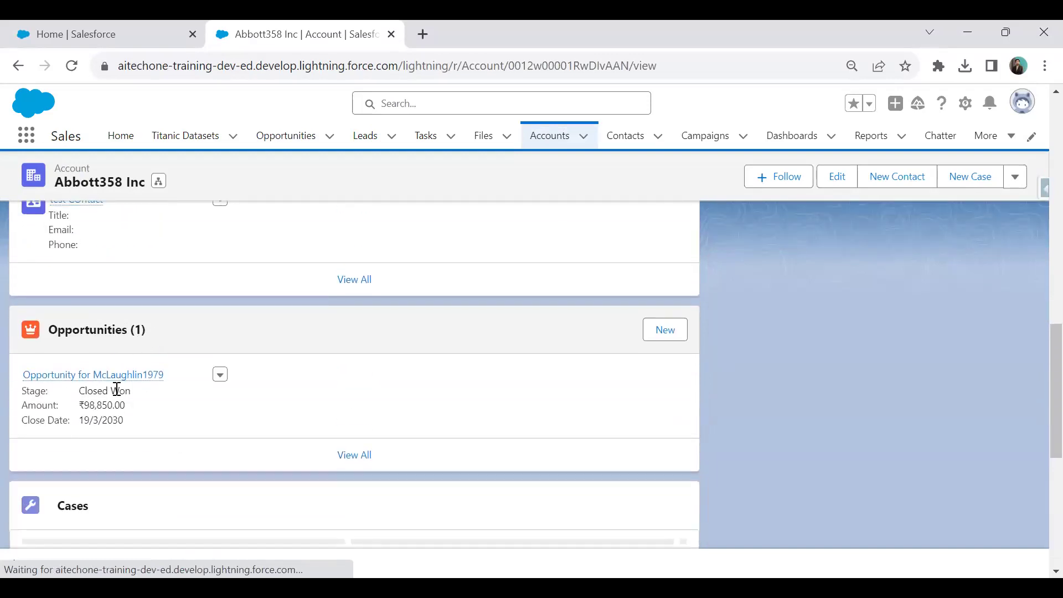
scroll(138, 375, "down", 3)
scroll(185, 391, "up", 6)
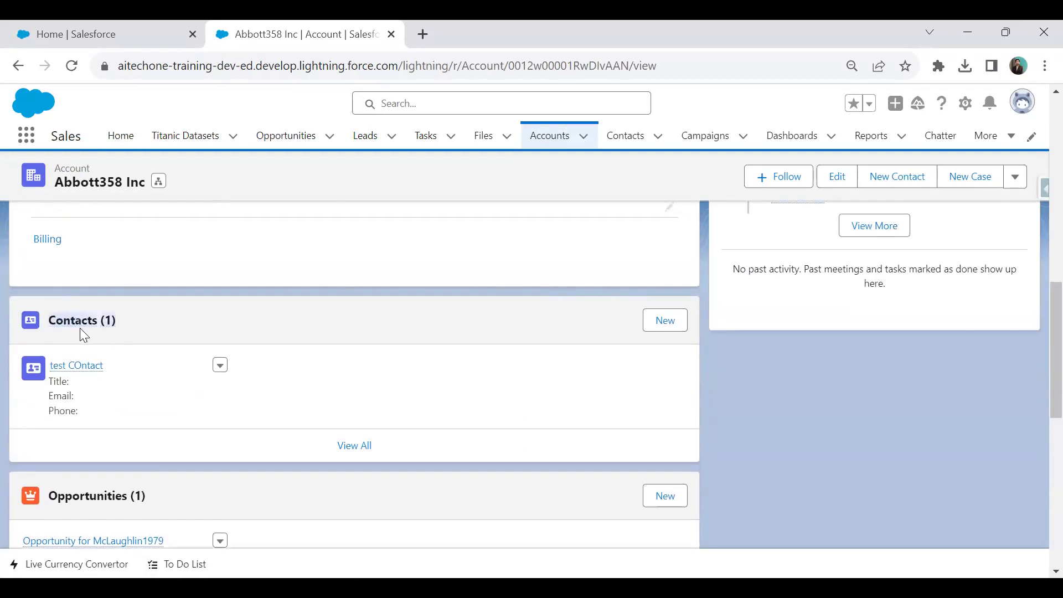
scroll(91, 496, "down", 5)
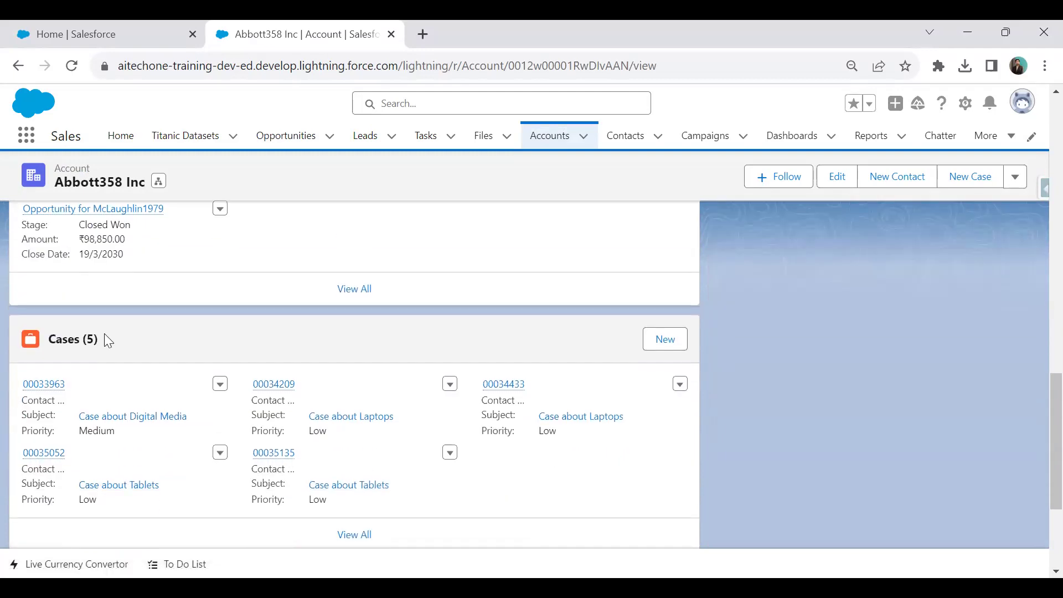
scroll(810, 321, "up", 10)
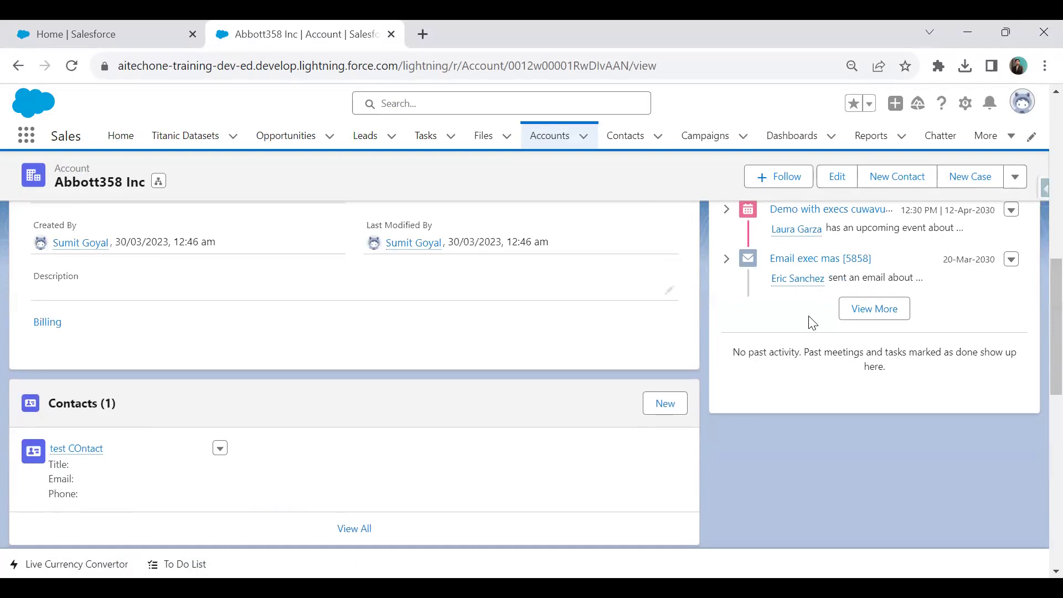
scroll(809, 321, "up", 7)
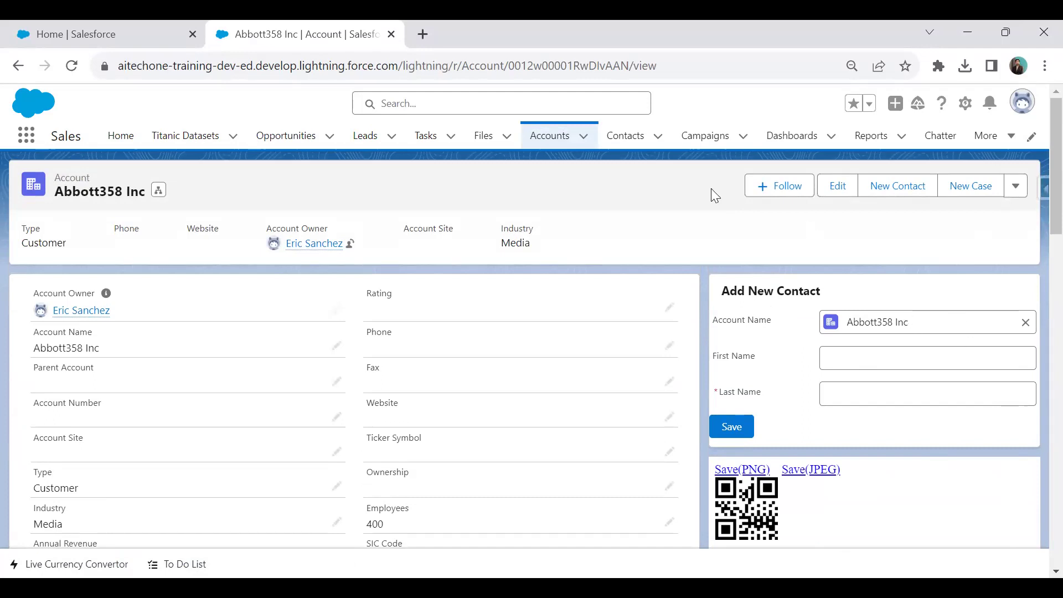
left_click_drag(508, 66, 628, 63)
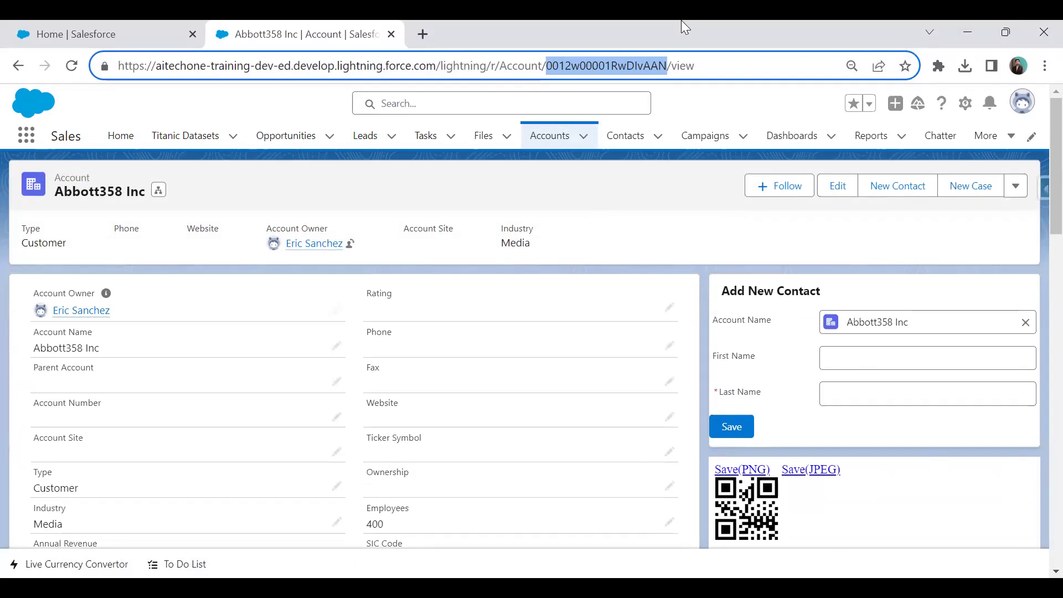
From Setup, find Flows via Quick Find and start a new Screen Flow.
left_click(64, 29)
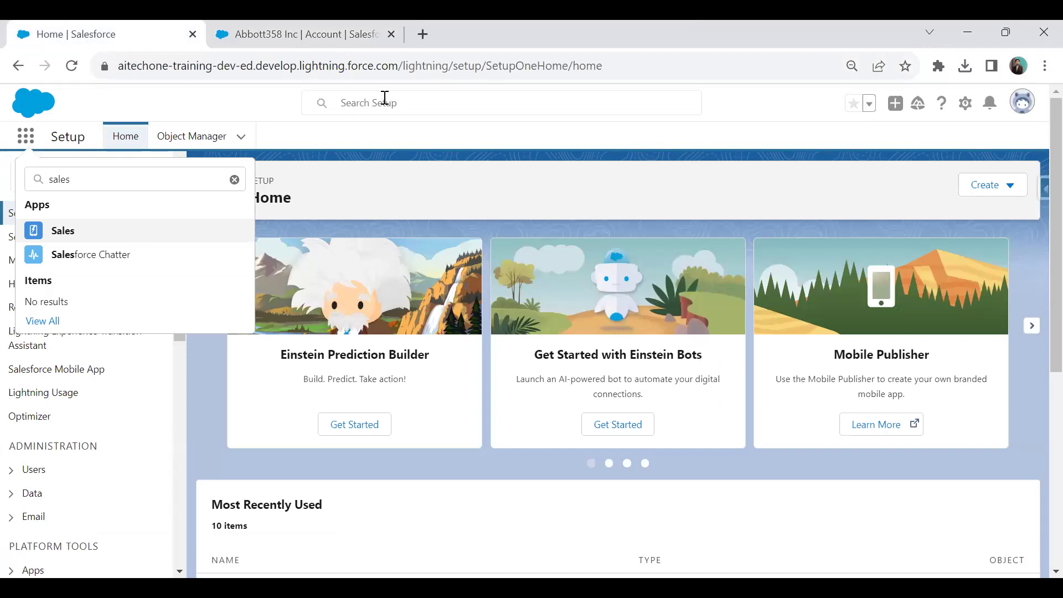
left_click(398, 208)
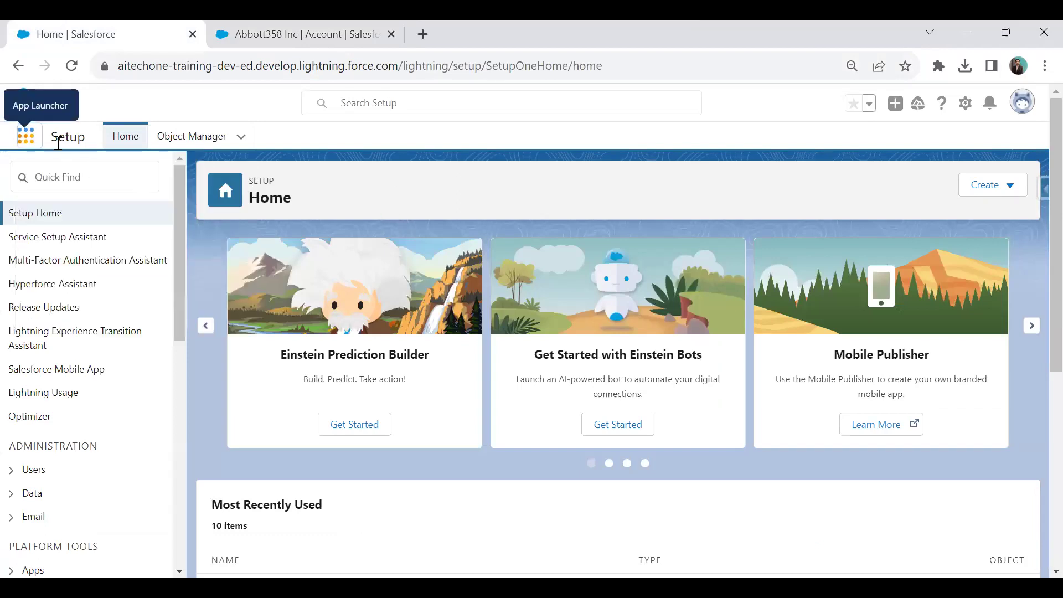
left_click(77, 180)
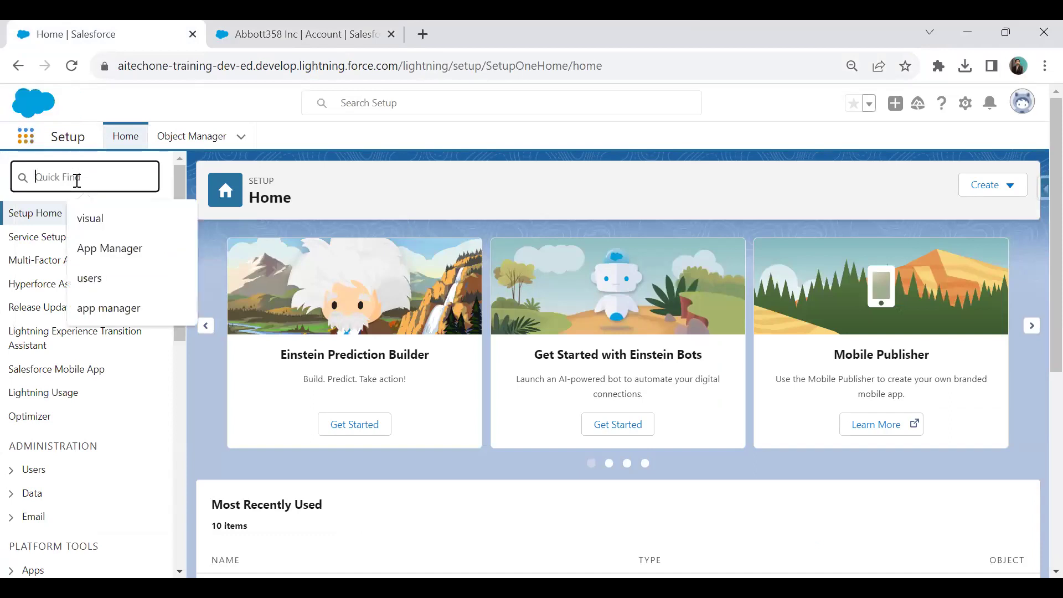
type("Flows")
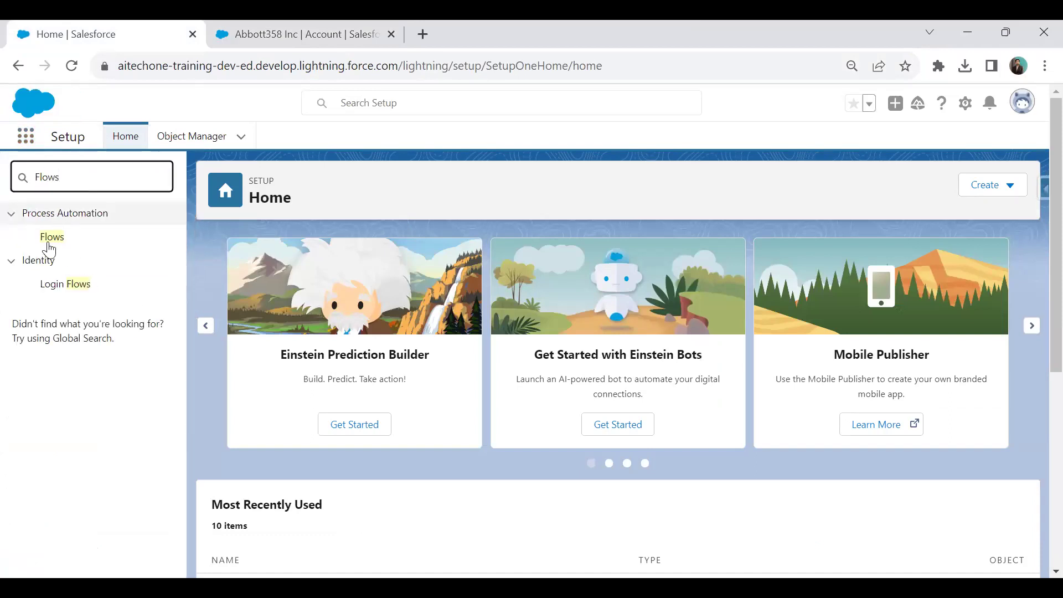
left_click(51, 238)
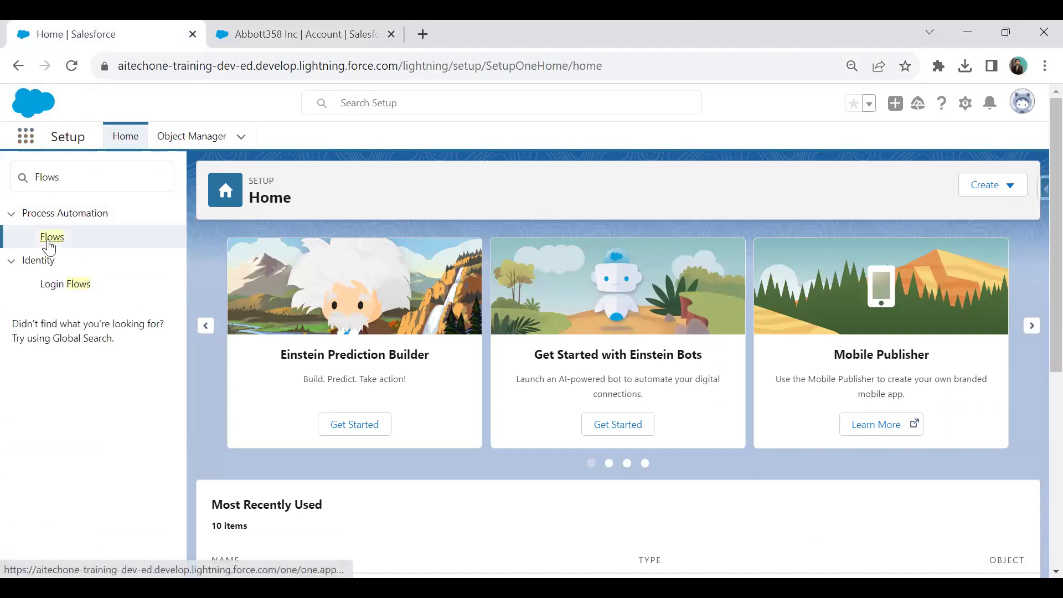
left_click(52, 239)
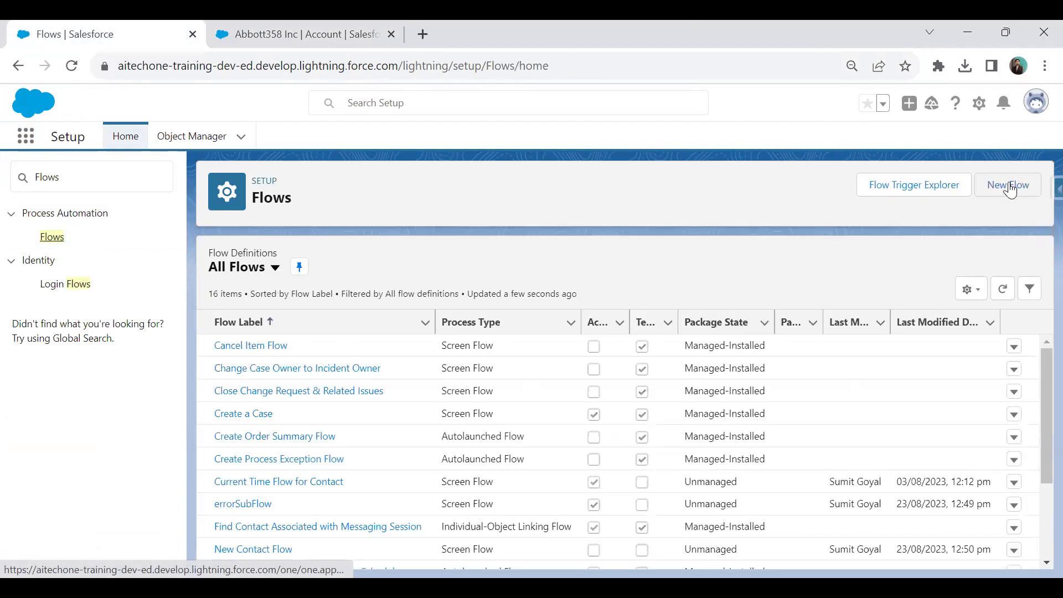
left_click(1011, 190)
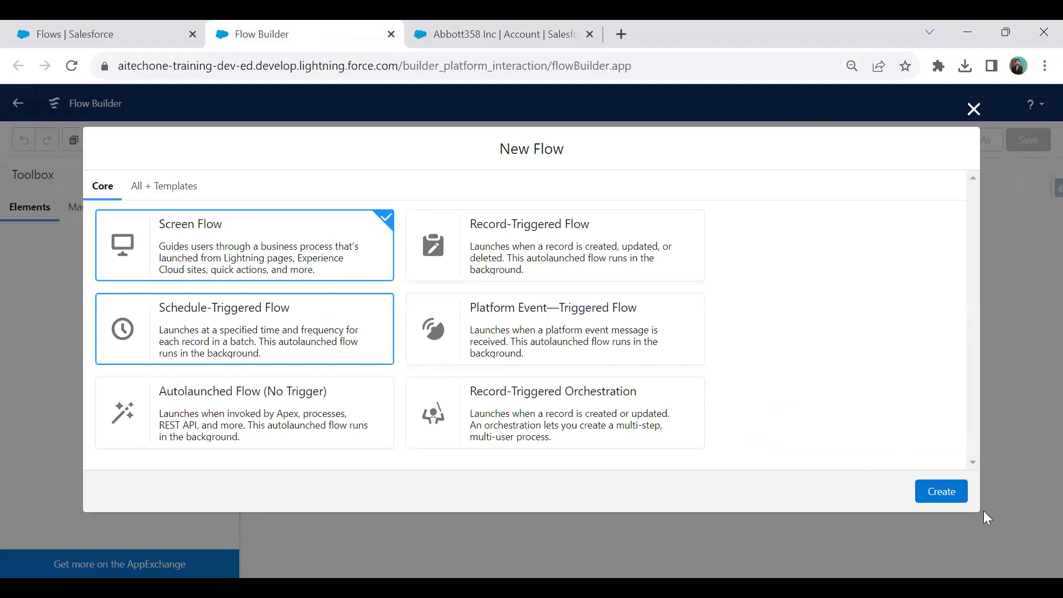
left_click(942, 493)
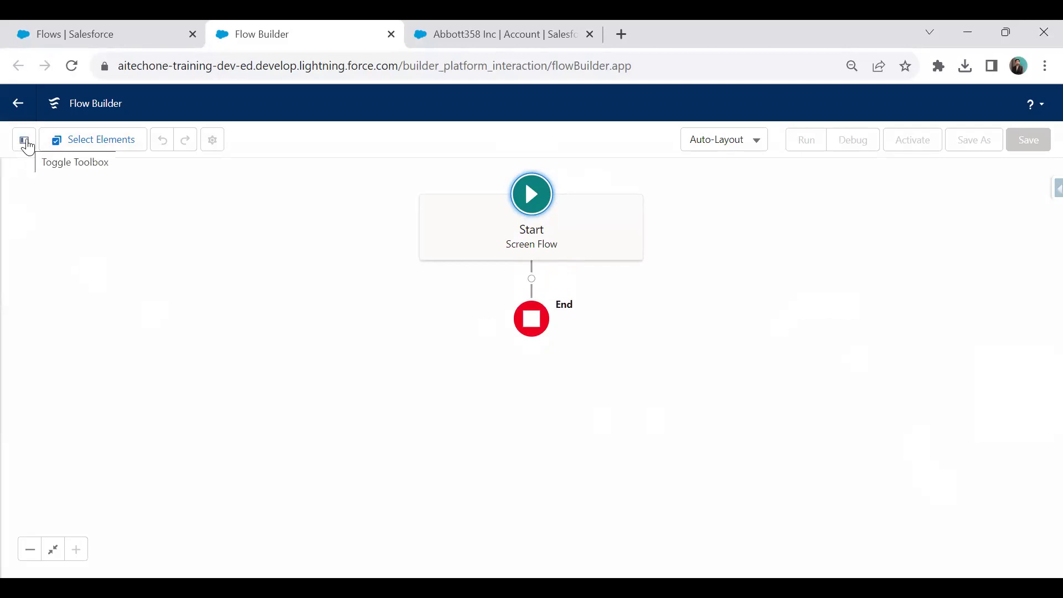
Create a new variable resource named accountRecordId with the Record data type.
left_click(26, 144)
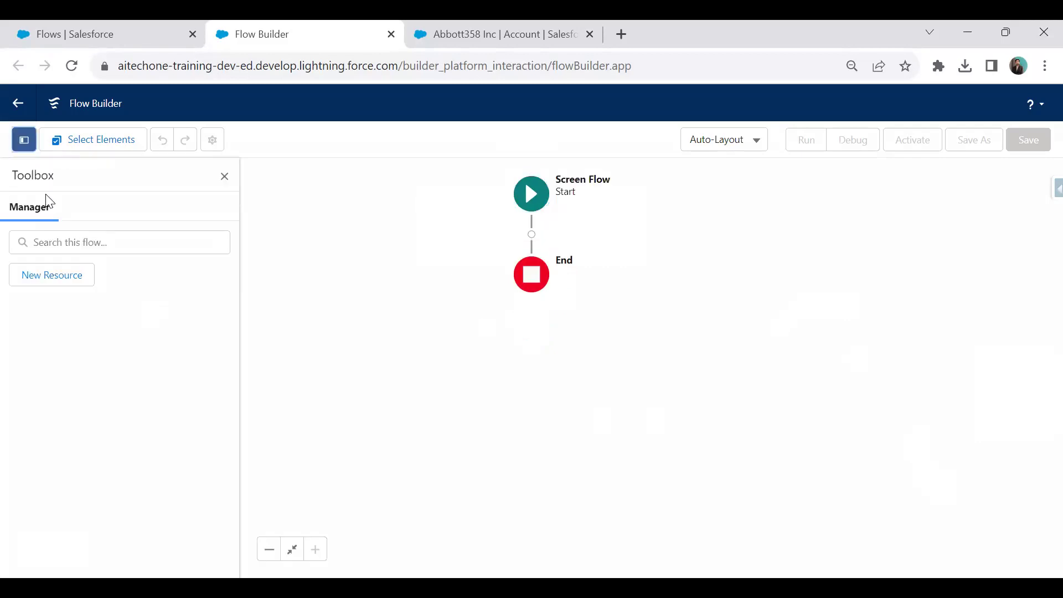
left_click(56, 280)
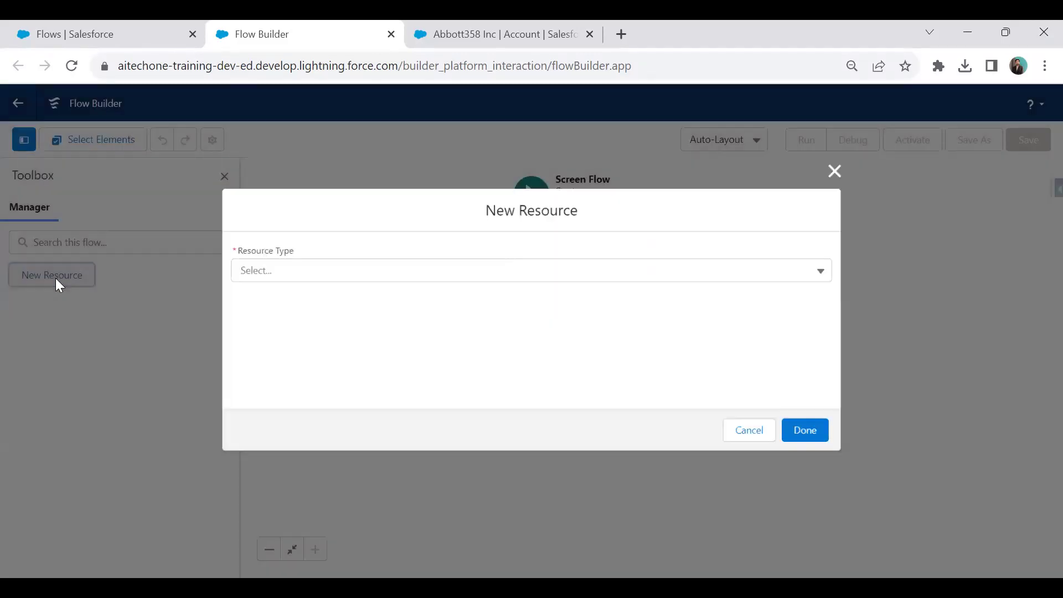
left_click(287, 273)
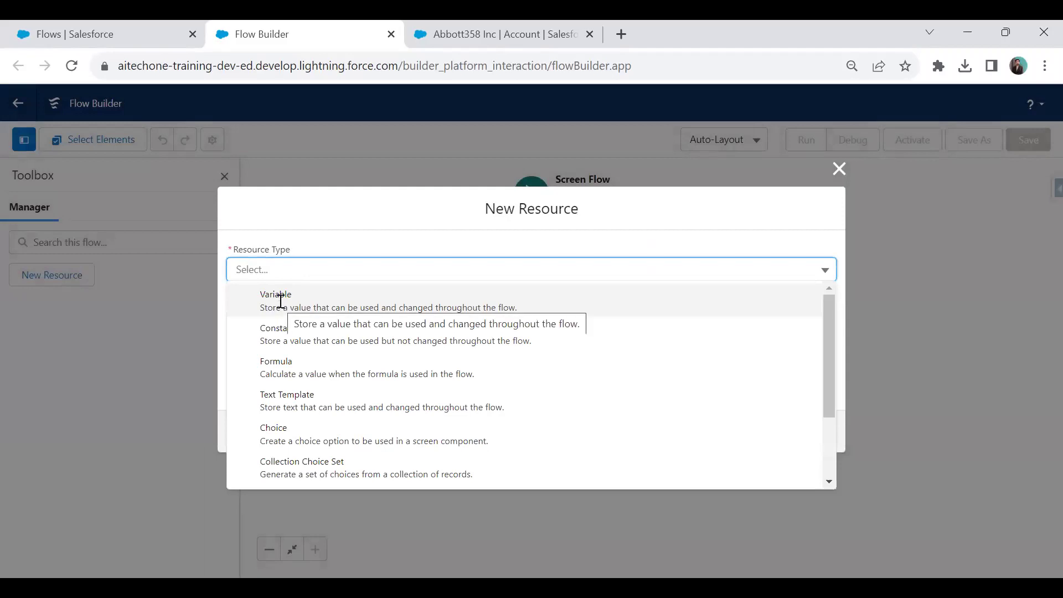
left_click(281, 303)
left_click(281, 300)
type("a")
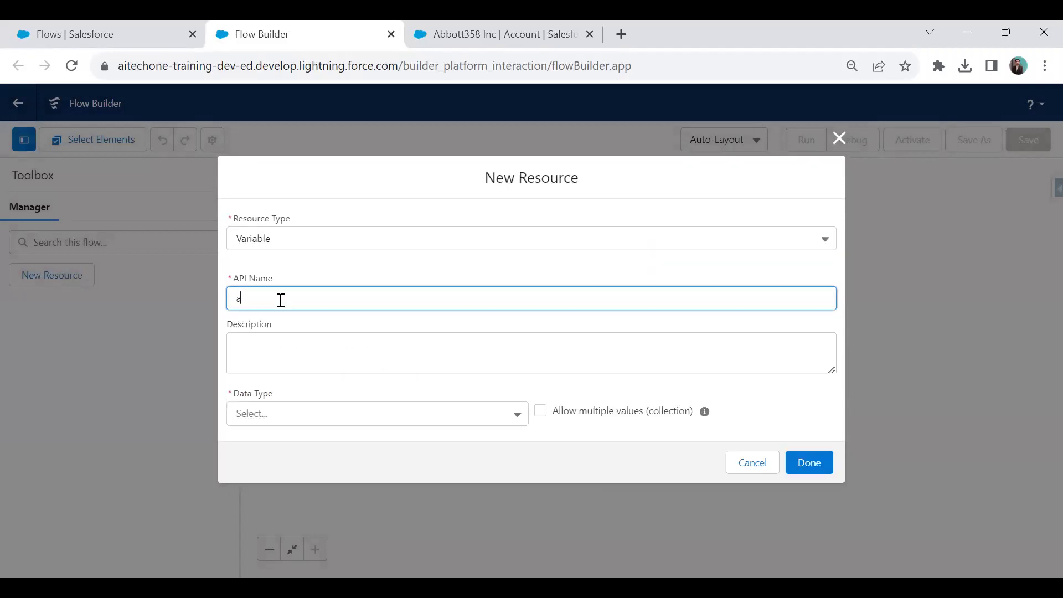
type("ccountRecordId")
left_click(282, 417)
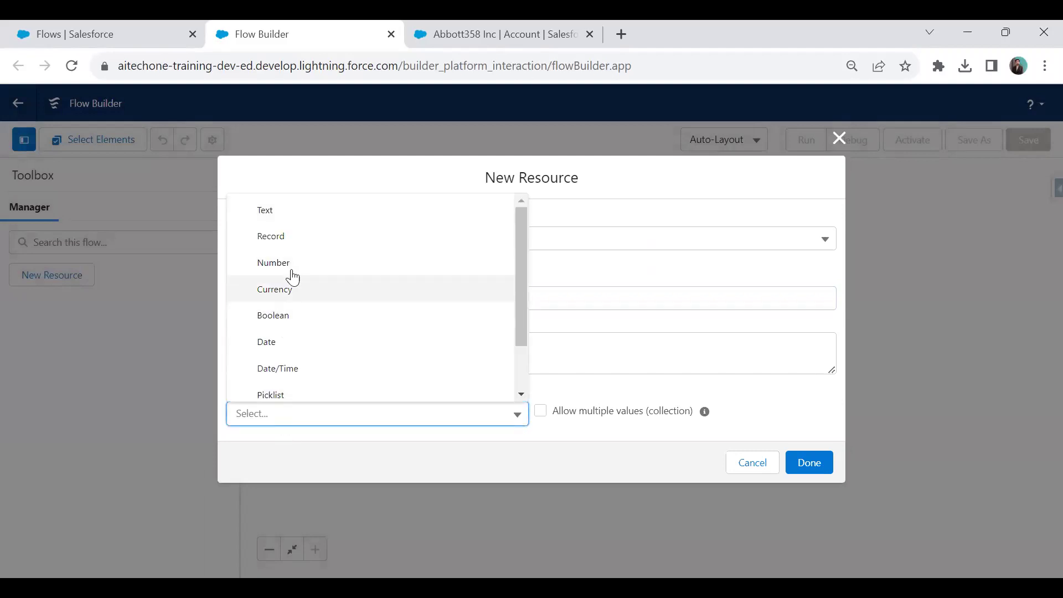
left_click(288, 238)
Set the variable's object to Account, make it available for input, and save it.
left_click(296, 415)
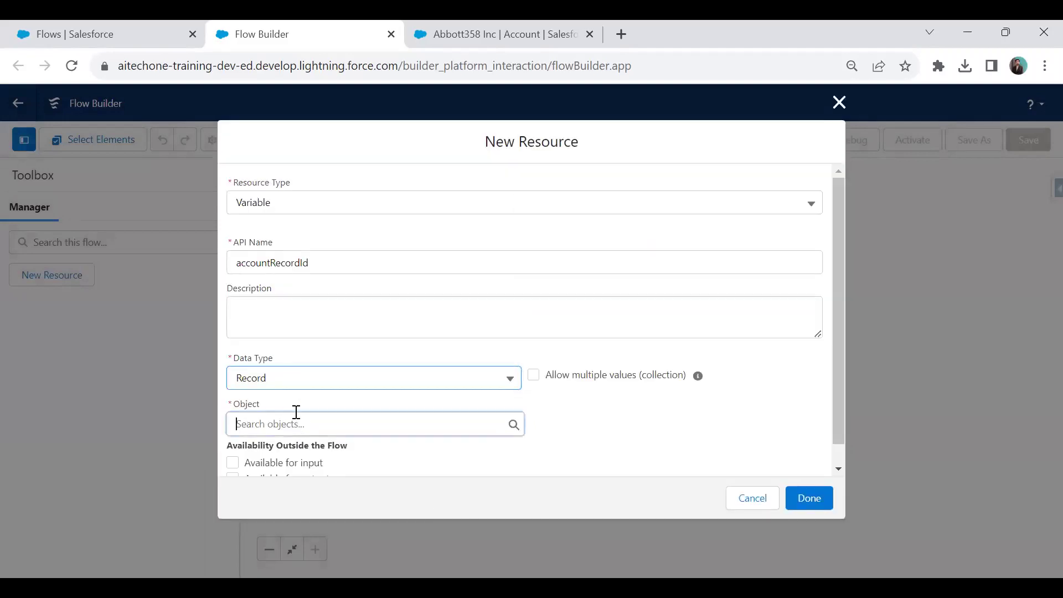
type("Account")
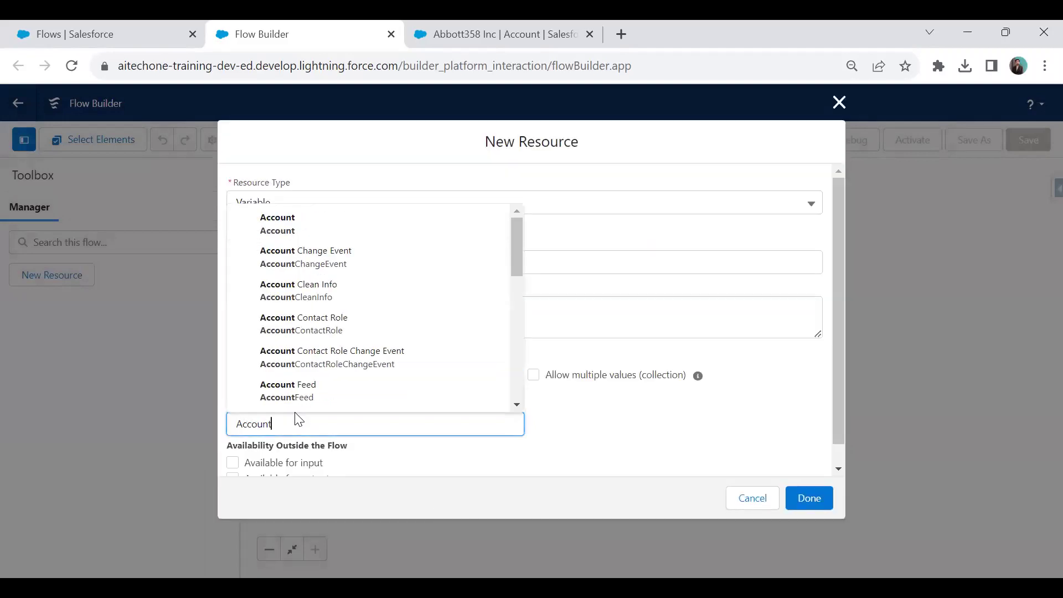
left_click(277, 237)
scroll(476, 432, "down", 1)
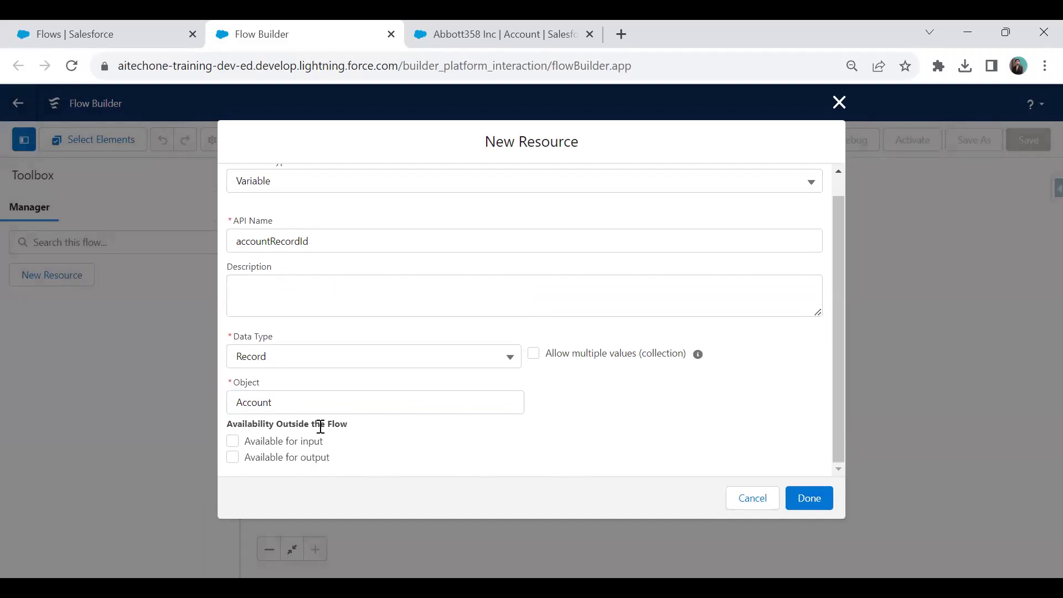
left_click(233, 442)
scroll(303, 443, "up", 1)
left_click_drag(355, 263, 235, 262)
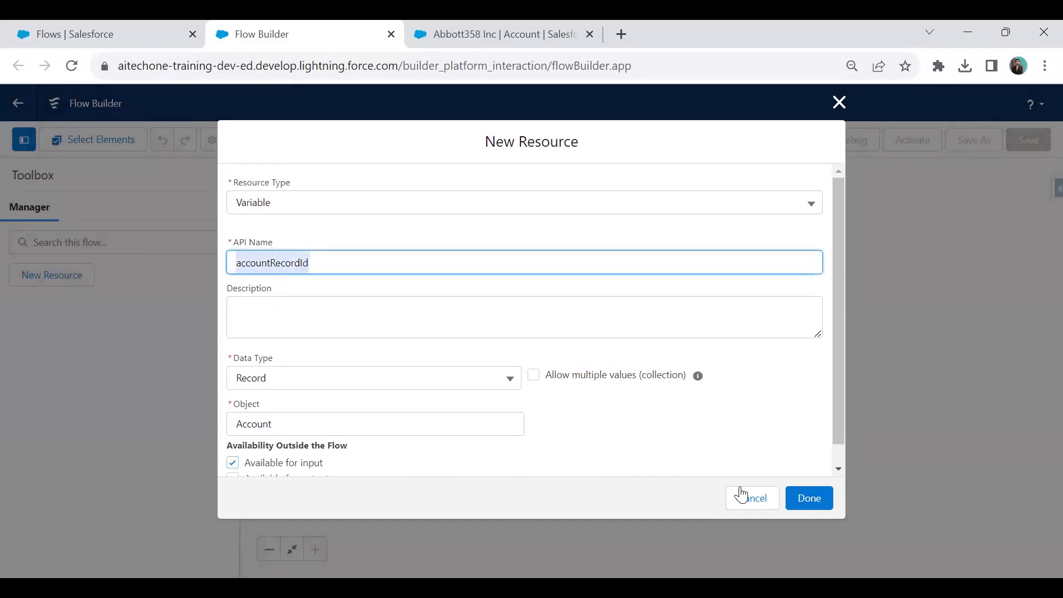
left_click(810, 498)
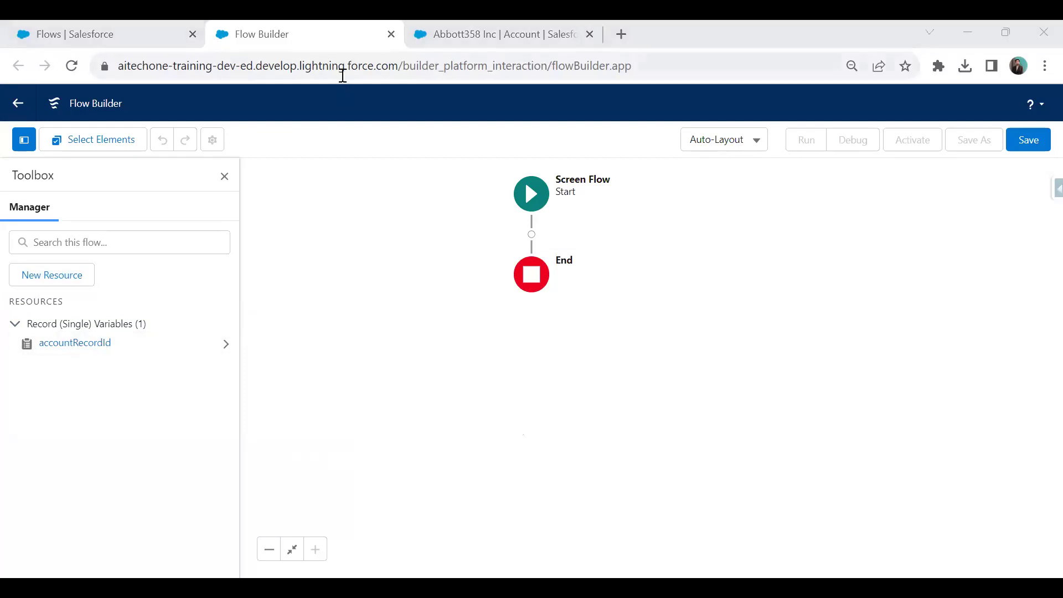
left_click(517, 22)
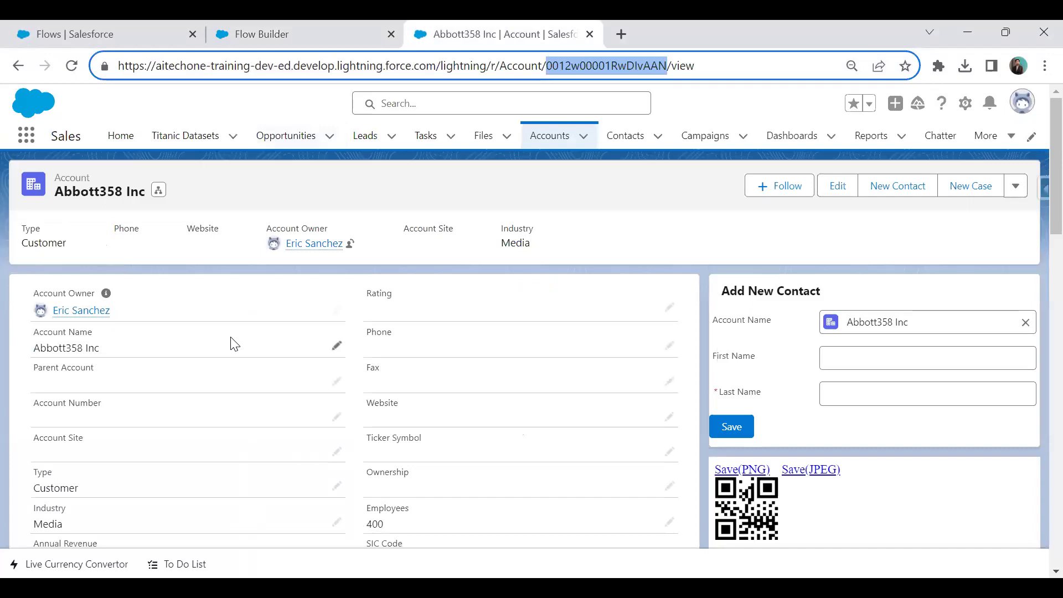
Check the account's related records, then in the flow show the Data elements to add after Start.
scroll(230, 344, "down", 15)
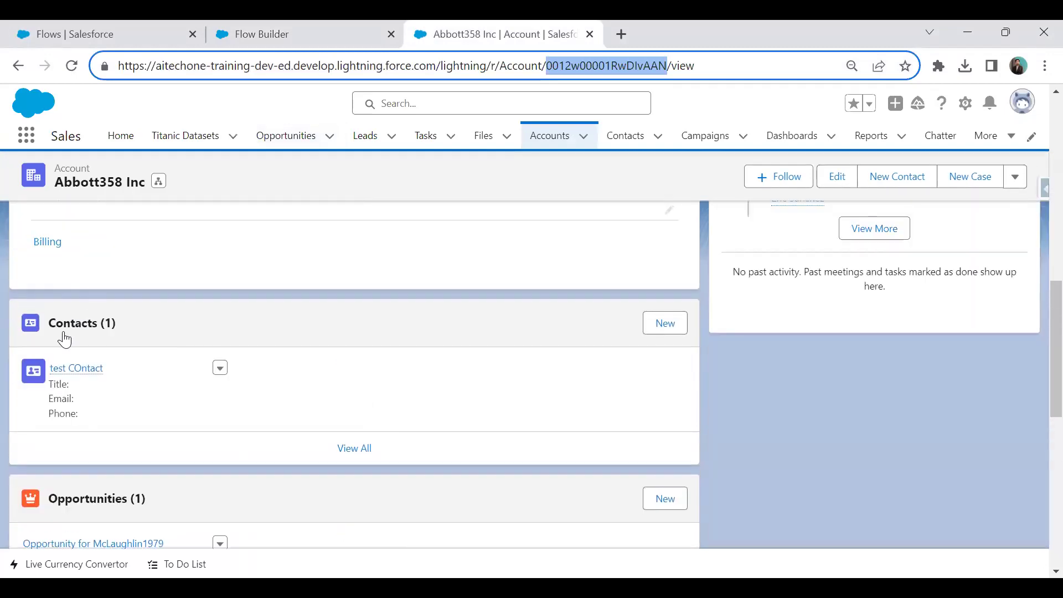
left_click(322, 23)
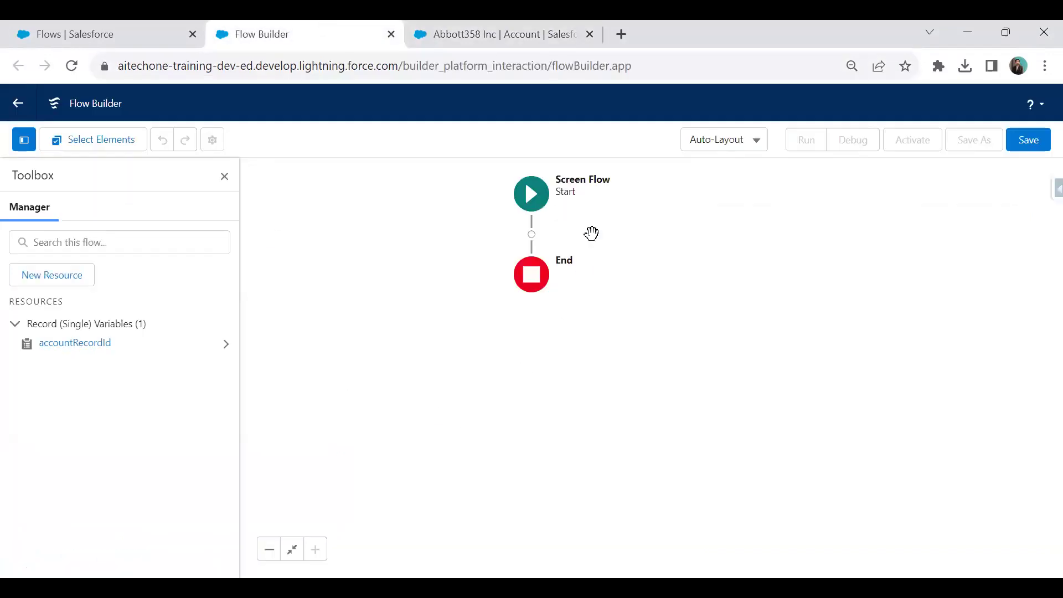
left_click(531, 234)
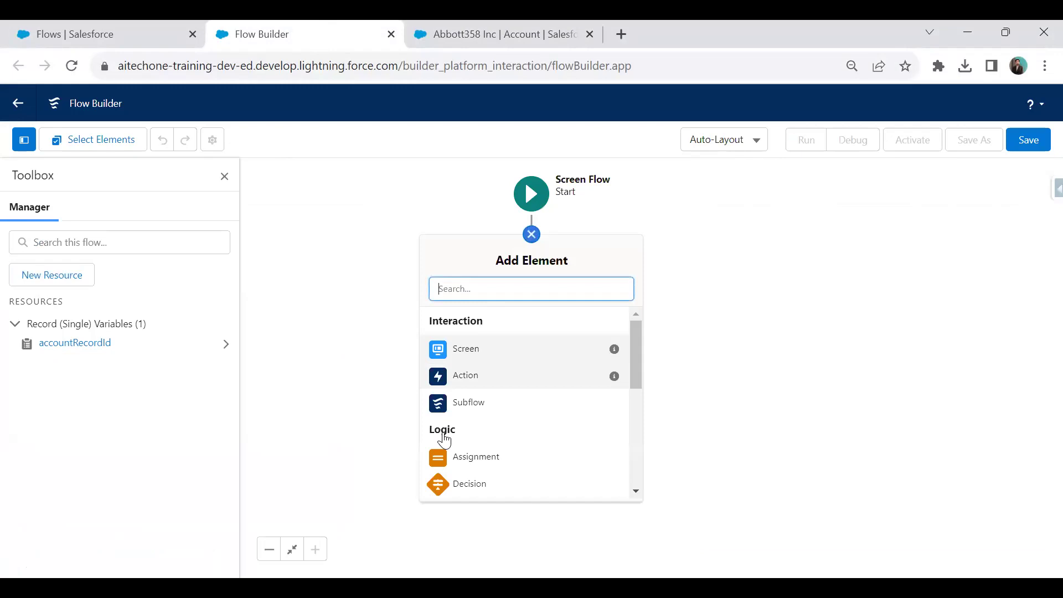
scroll(510, 408, "down", 5)
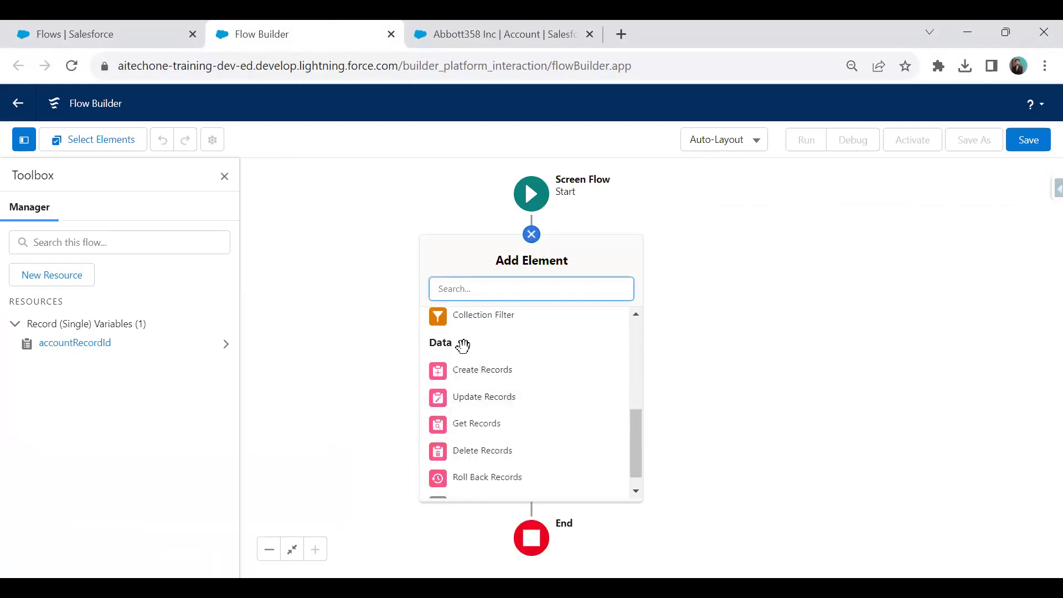
Add a Get Records element labelled getRelatedContact that queries the Contact object.
left_click(483, 425)
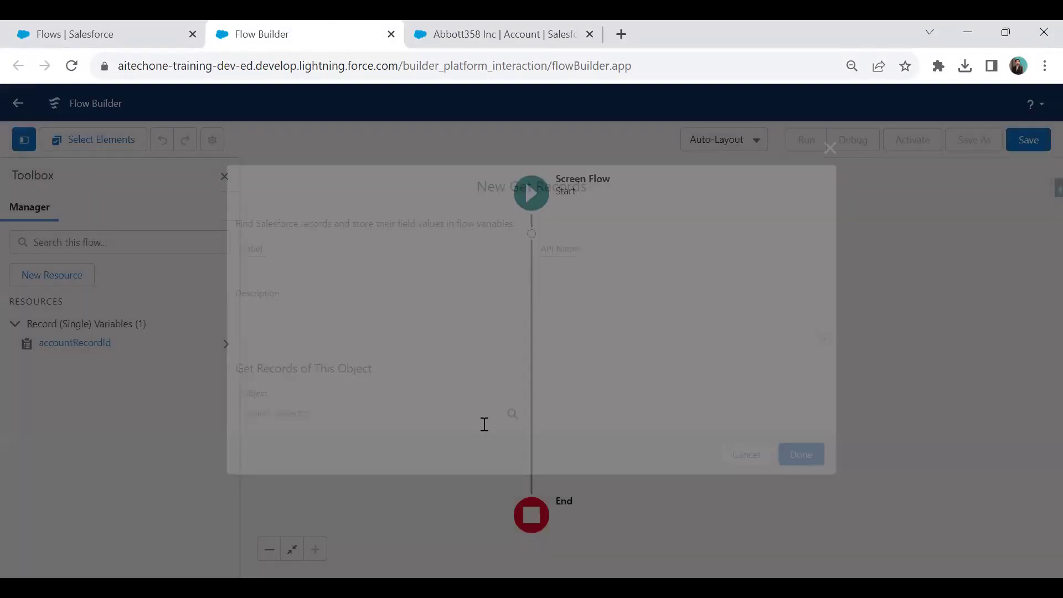
type("getRelatedContact")
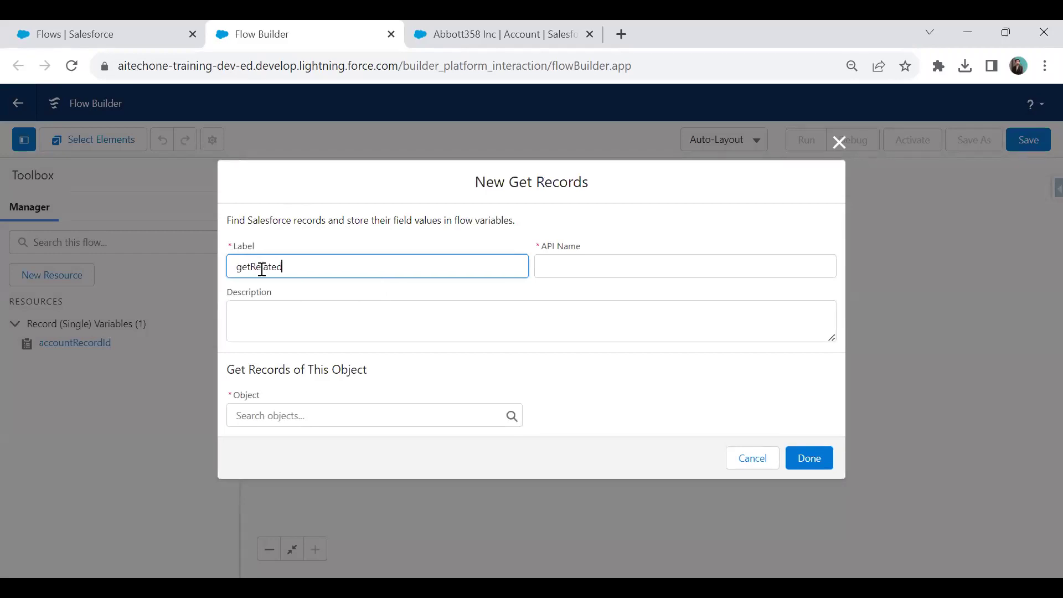
key("Tab")
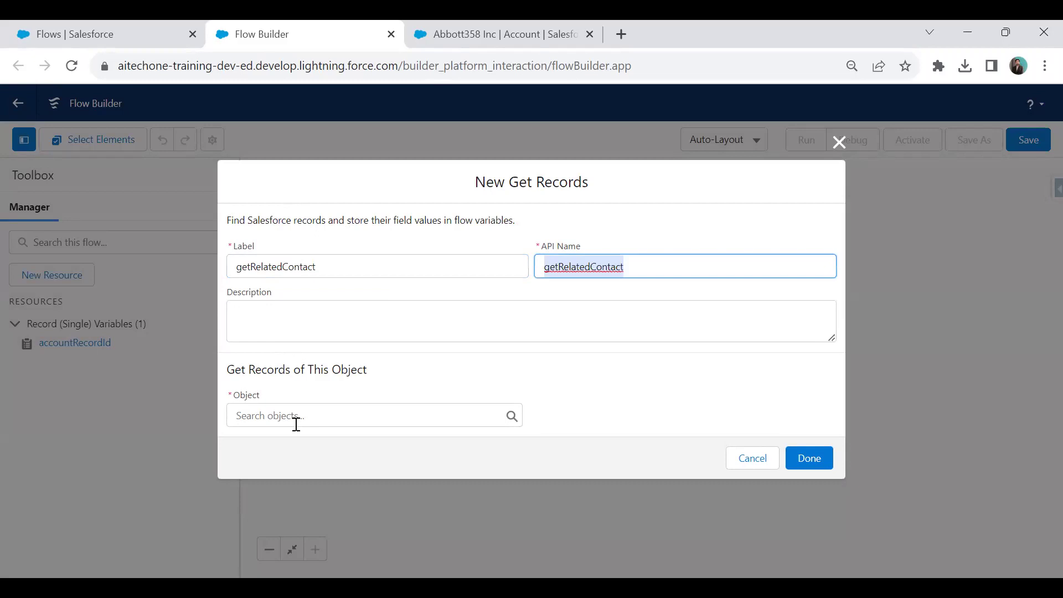
left_click(297, 422)
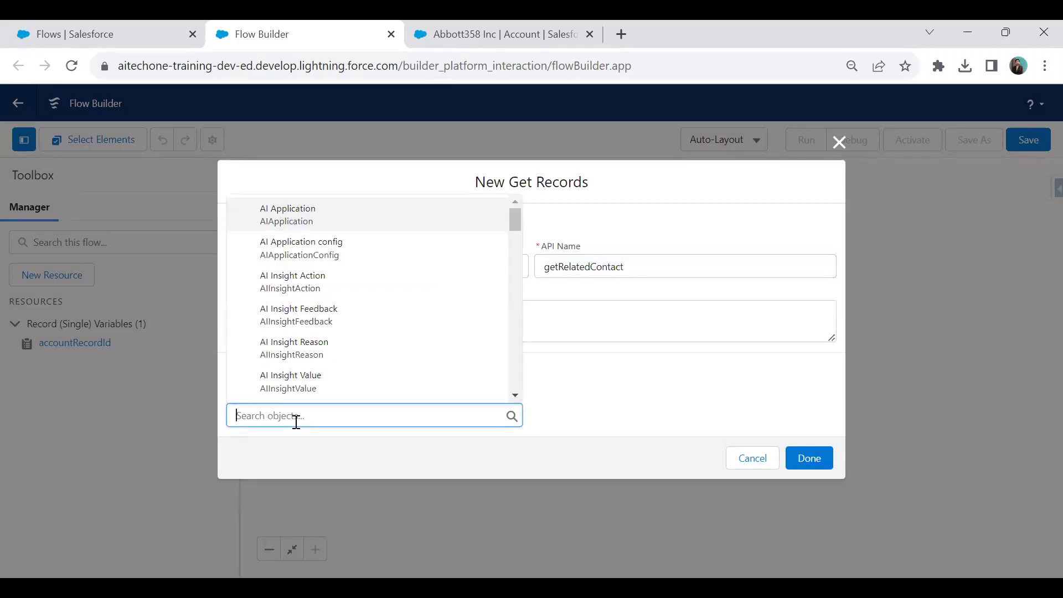
type("Contact")
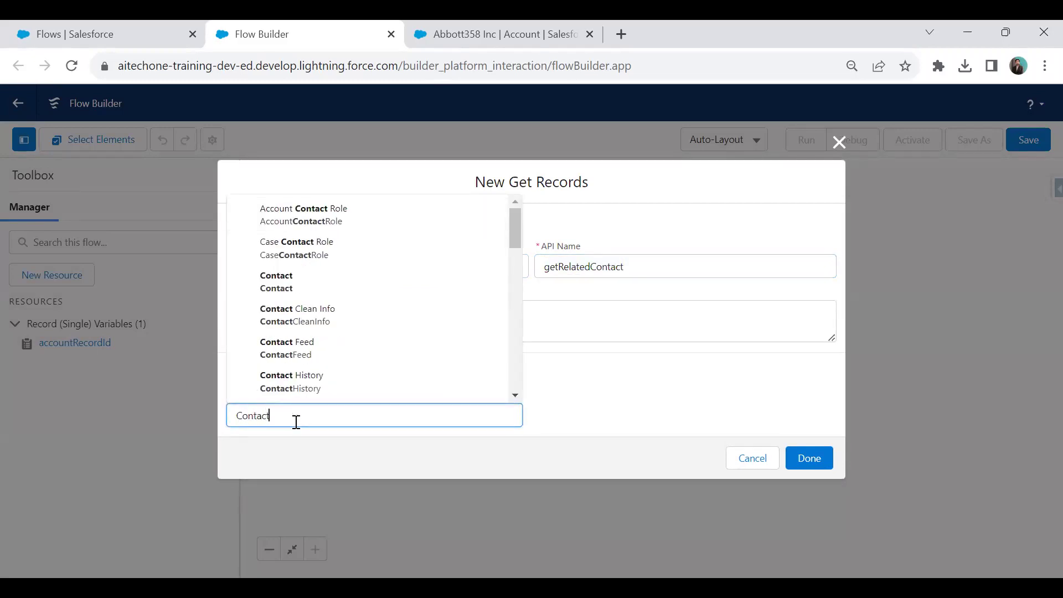
left_click(269, 283)
Set the Contact filter to require all conditions to be met.
scroll(598, 344, "down", 2)
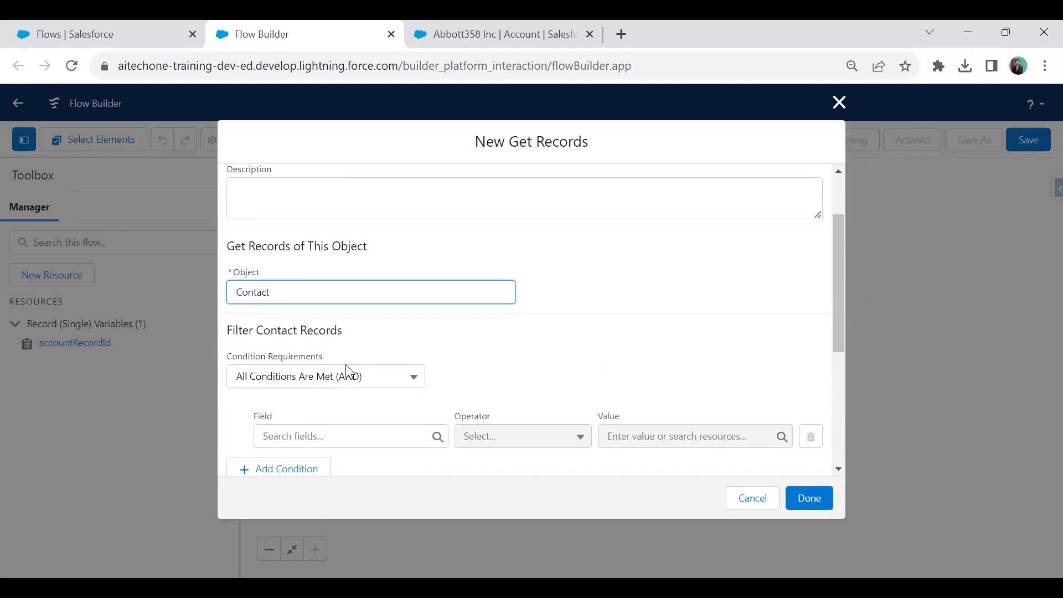
scroll(412, 317, "down", 3)
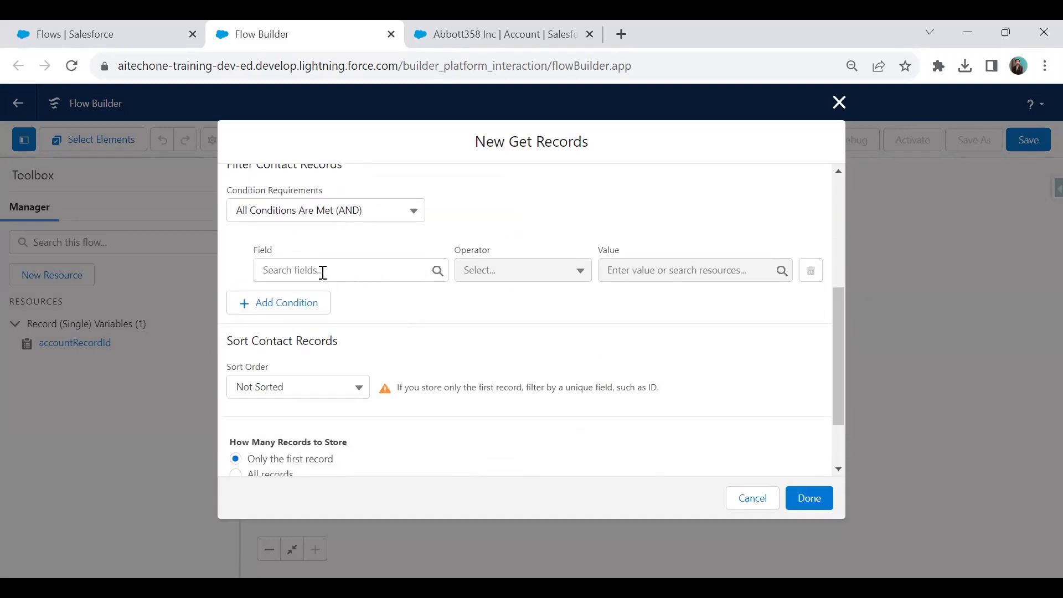
left_click(322, 215)
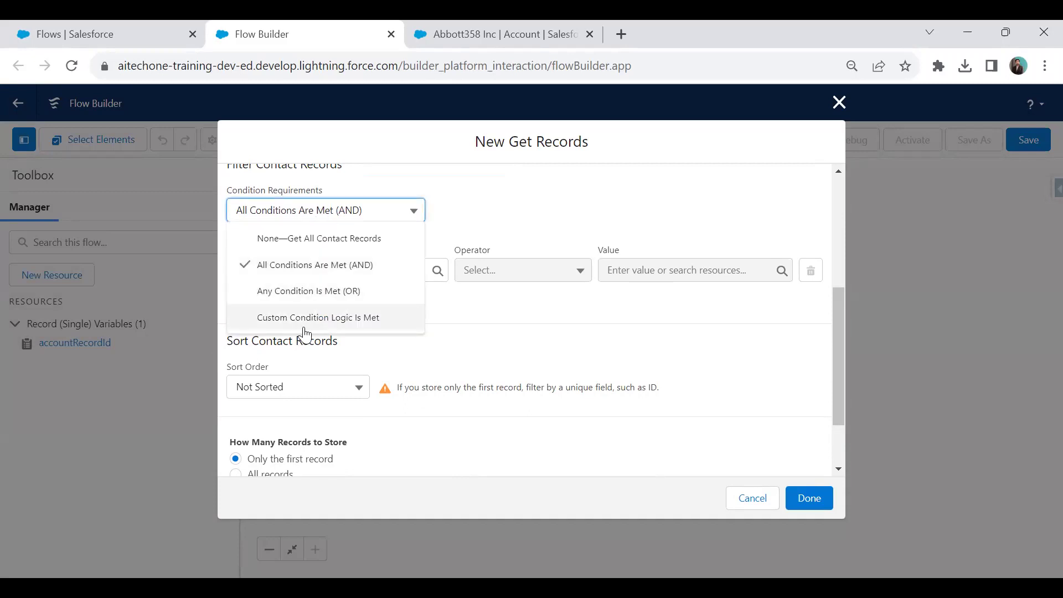
left_click(286, 239)
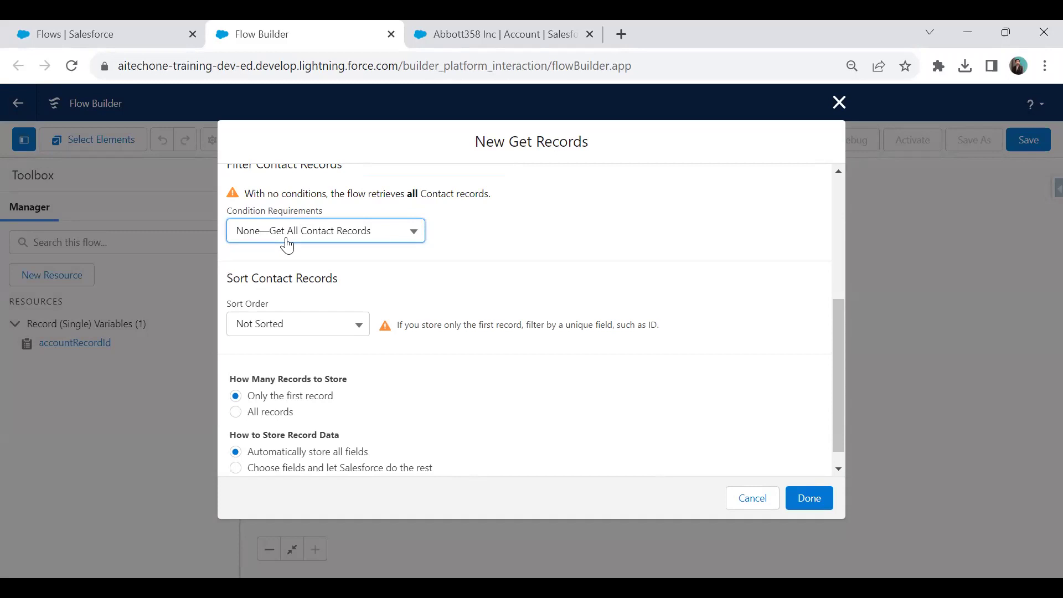
left_click(288, 228)
left_click(287, 232)
left_click(287, 237)
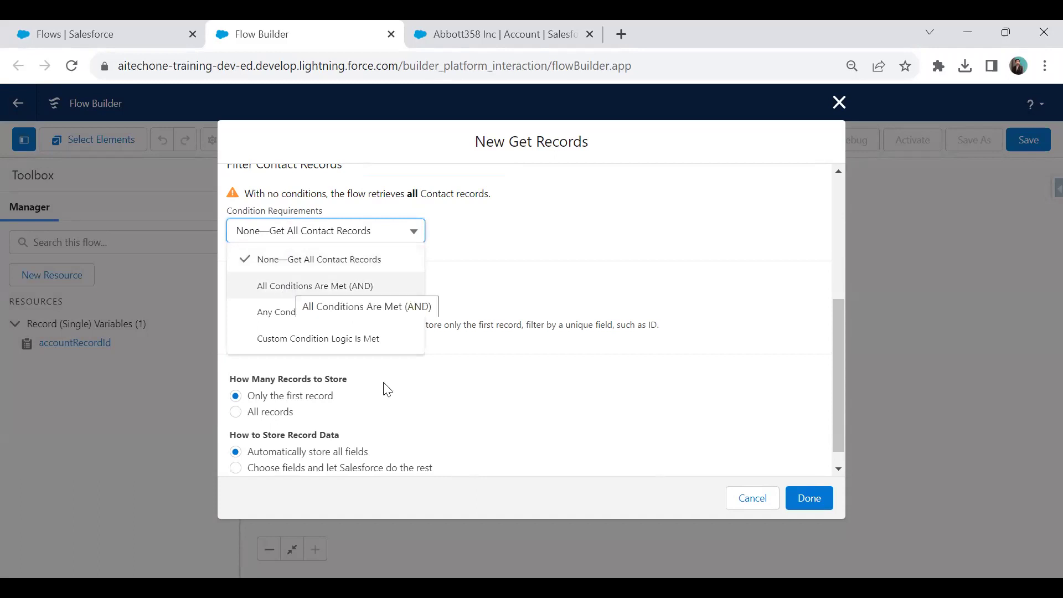
left_click(327, 286)
Filter Contacts where AccountId equals {!accountRecordId.Id}.
left_click(321, 272)
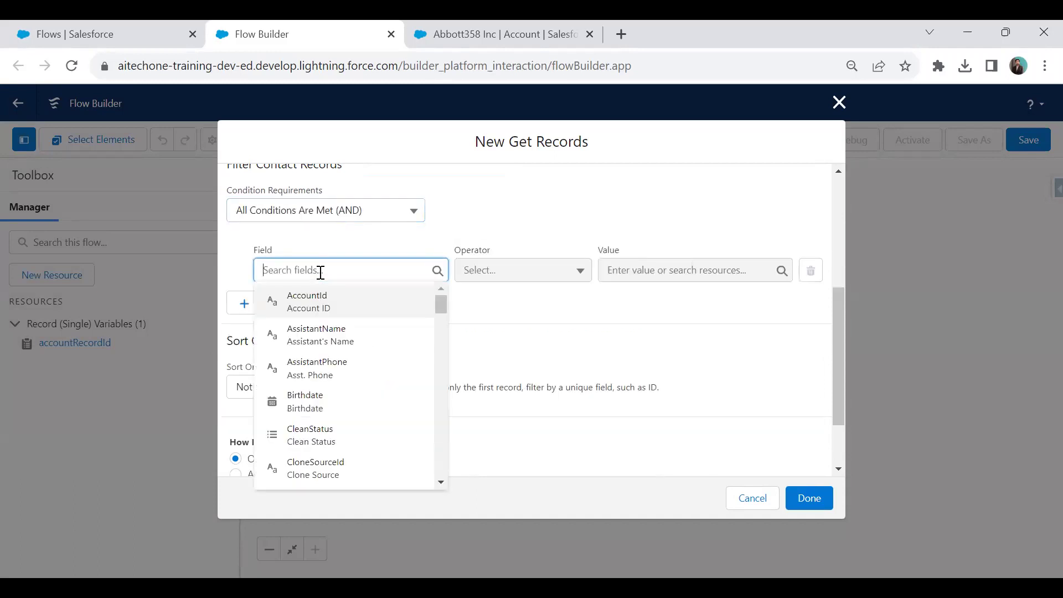
type("Acc")
left_click(317, 304)
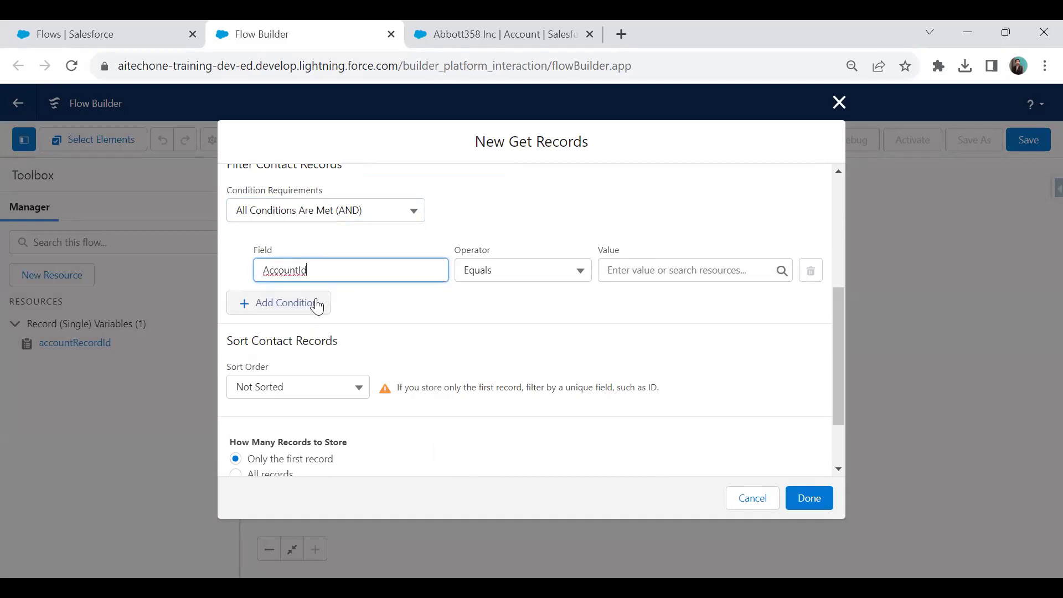
left_click(643, 274)
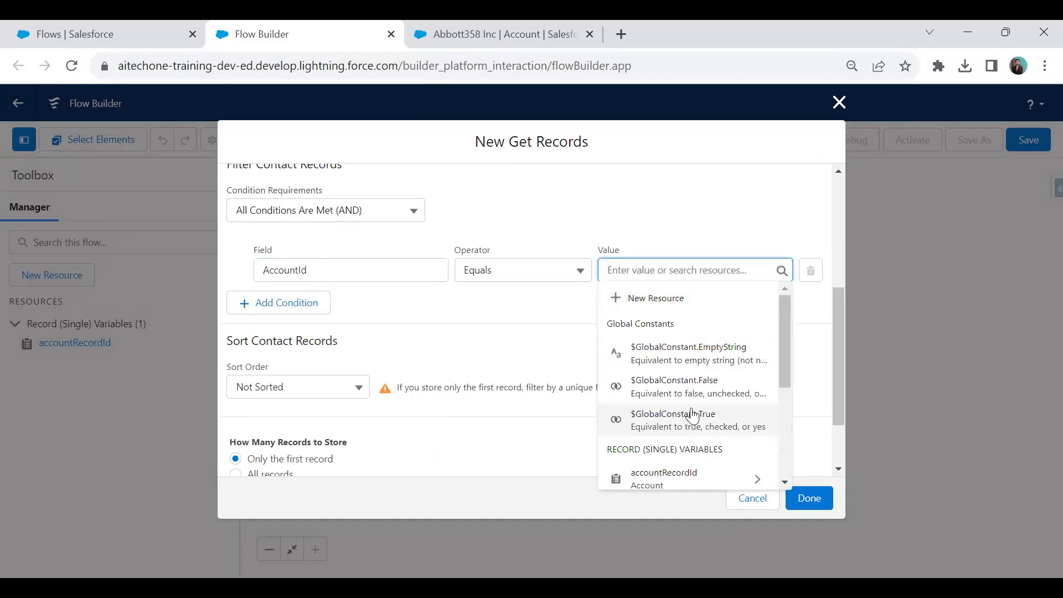
scroll(691, 413, "down", 2)
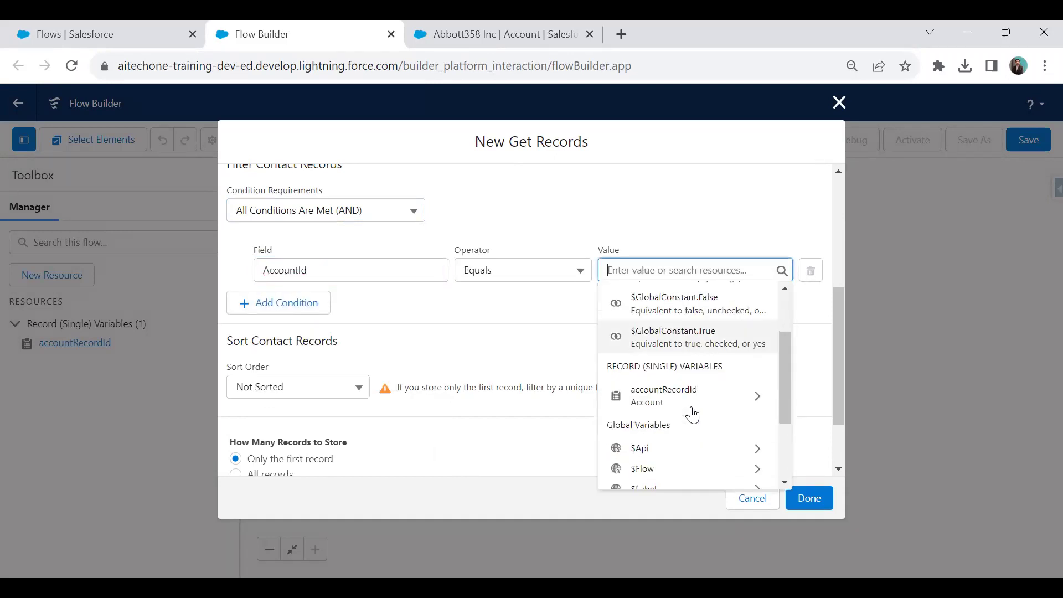
left_click(758, 398)
scroll(658, 394, "down", 3)
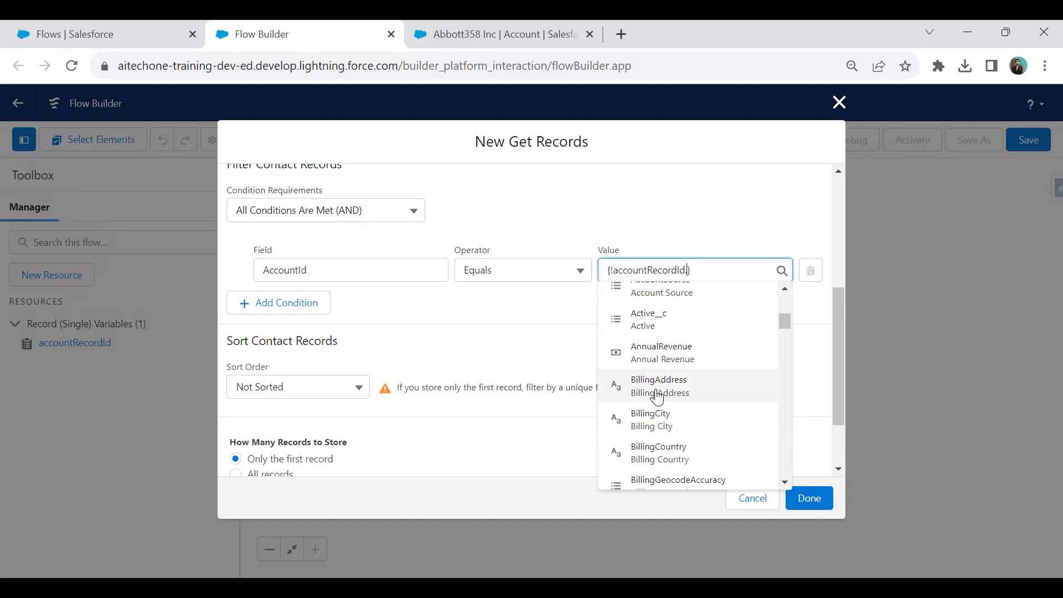
scroll(657, 397, "down", 3)
scroll(657, 396, "down", 5)
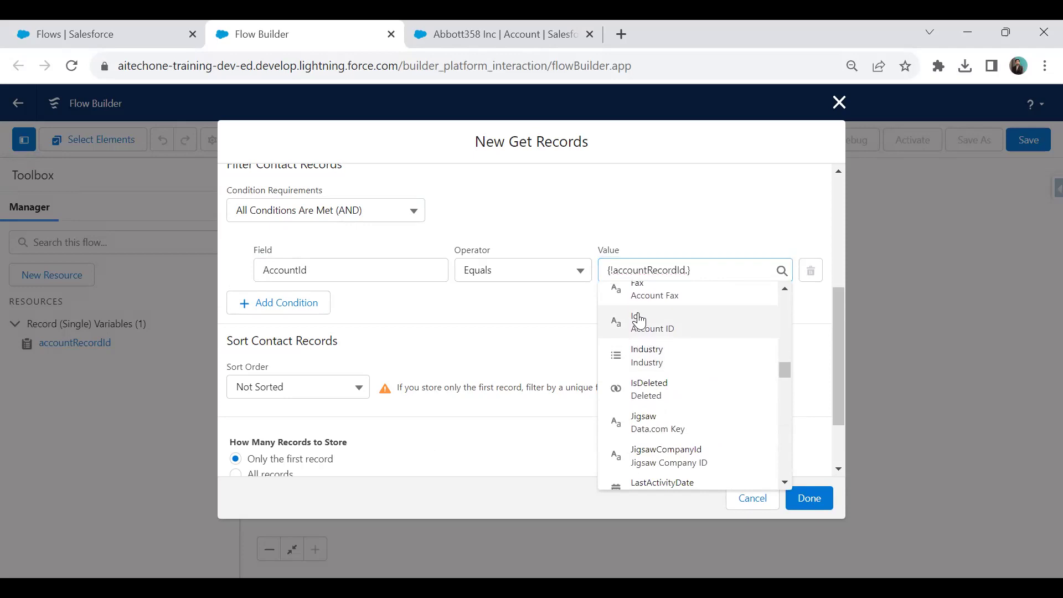
left_click(634, 323)
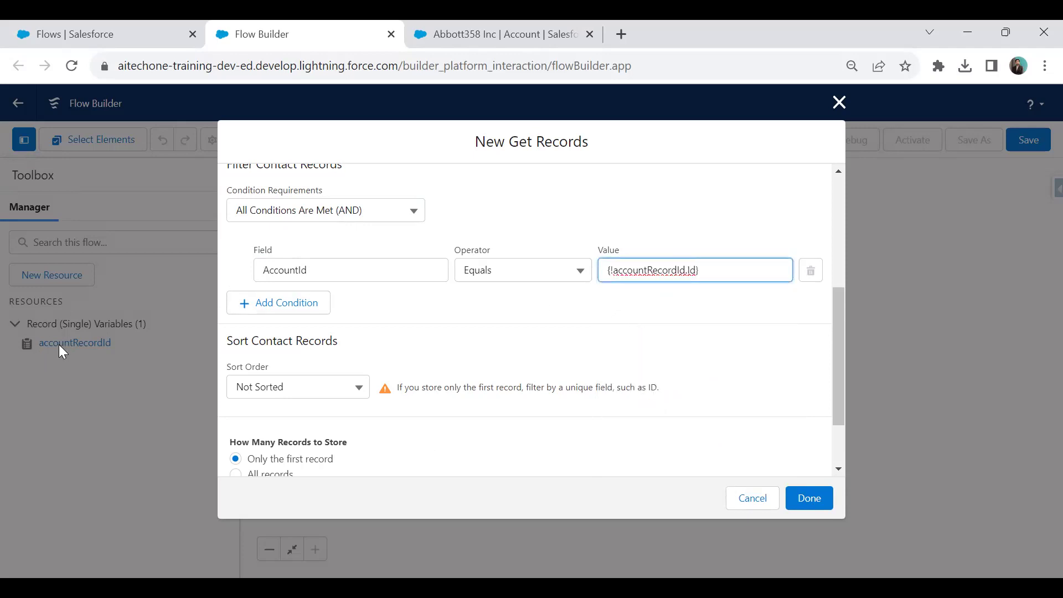
left_click(309, 269)
left_click(490, 326)
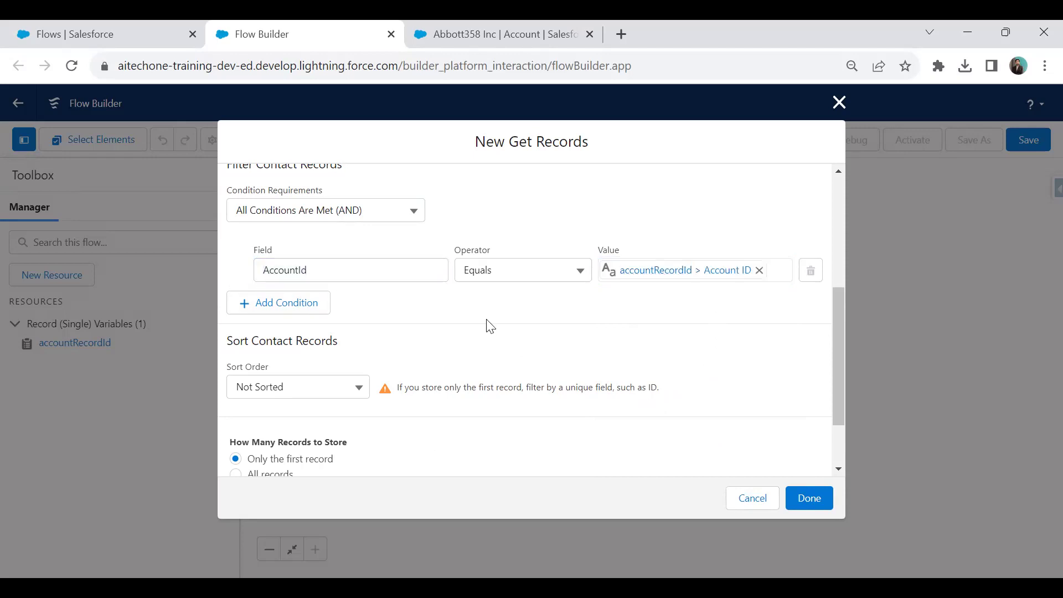
Store all matching Contact records and save the getRelatedContact element.
scroll(396, 354, "down", 2)
left_click(238, 392)
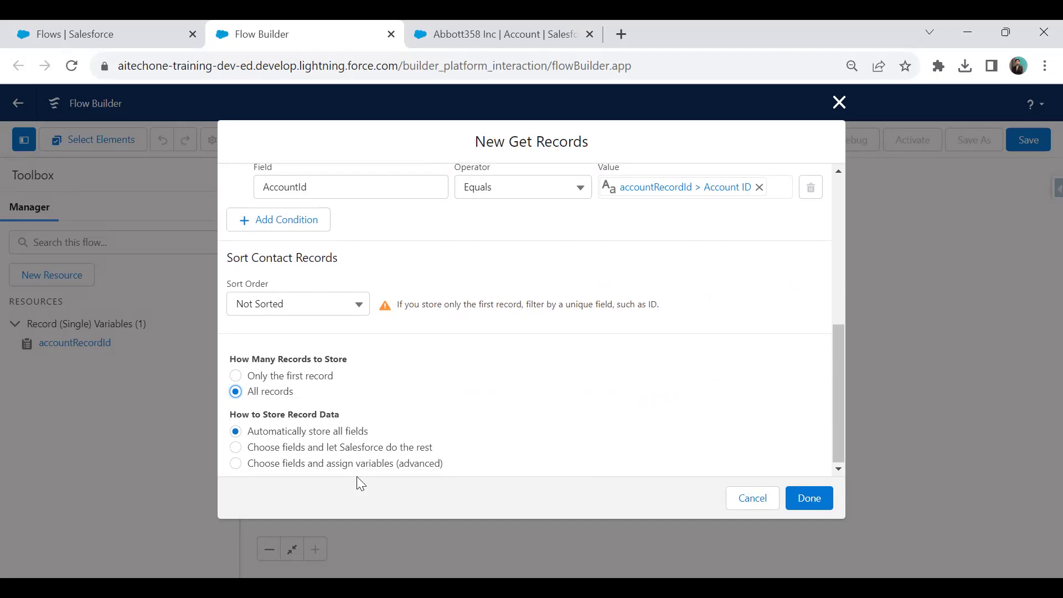
left_click(809, 501)
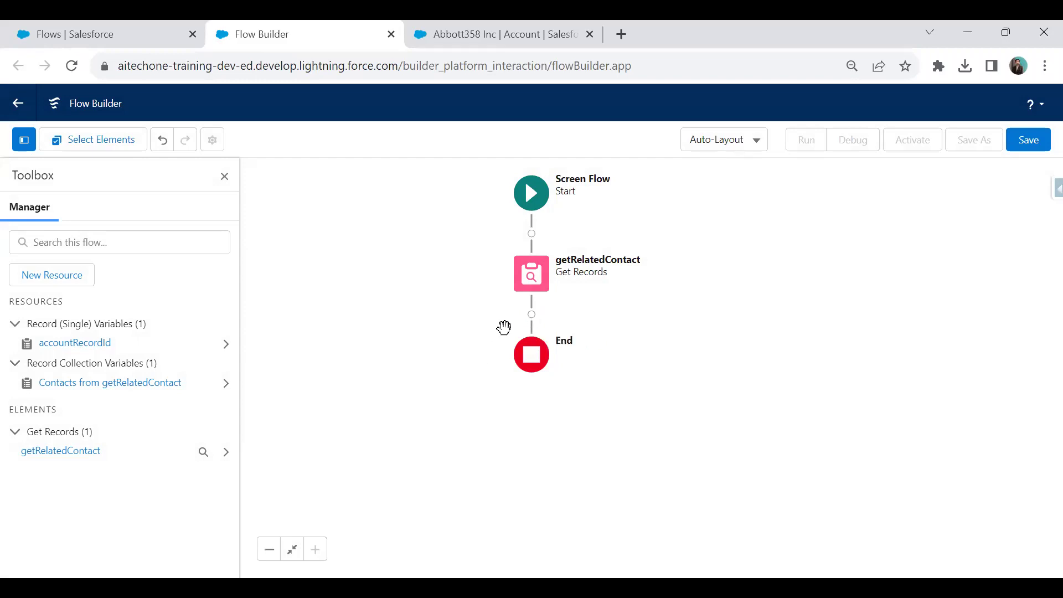
Add a second Get Records element, getRelatedOpportunity, querying the Opportunity object.
left_click(532, 314)
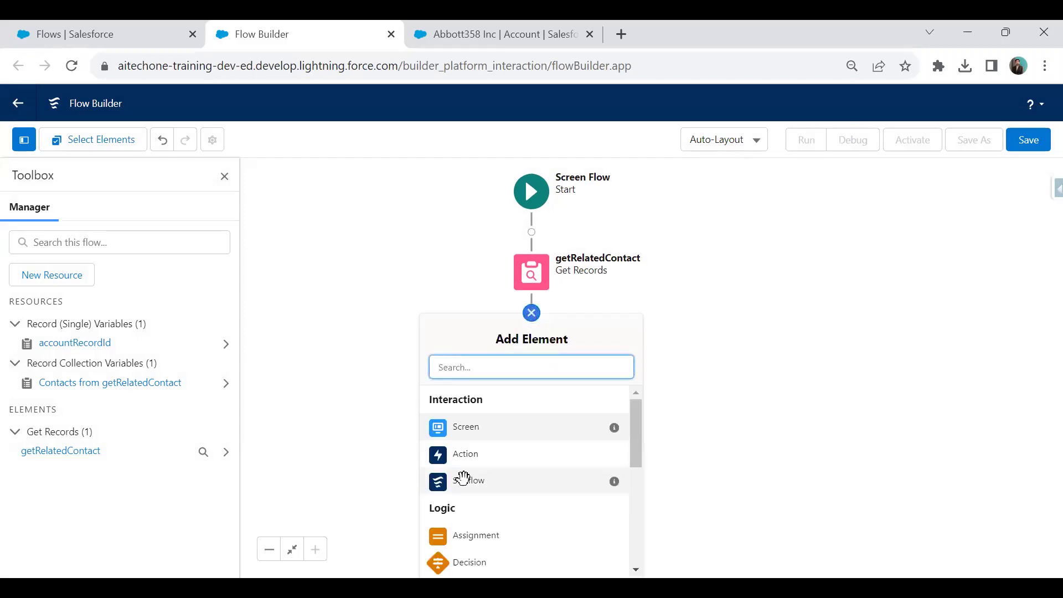
scroll(507, 441, "down", 5)
left_click(498, 483)
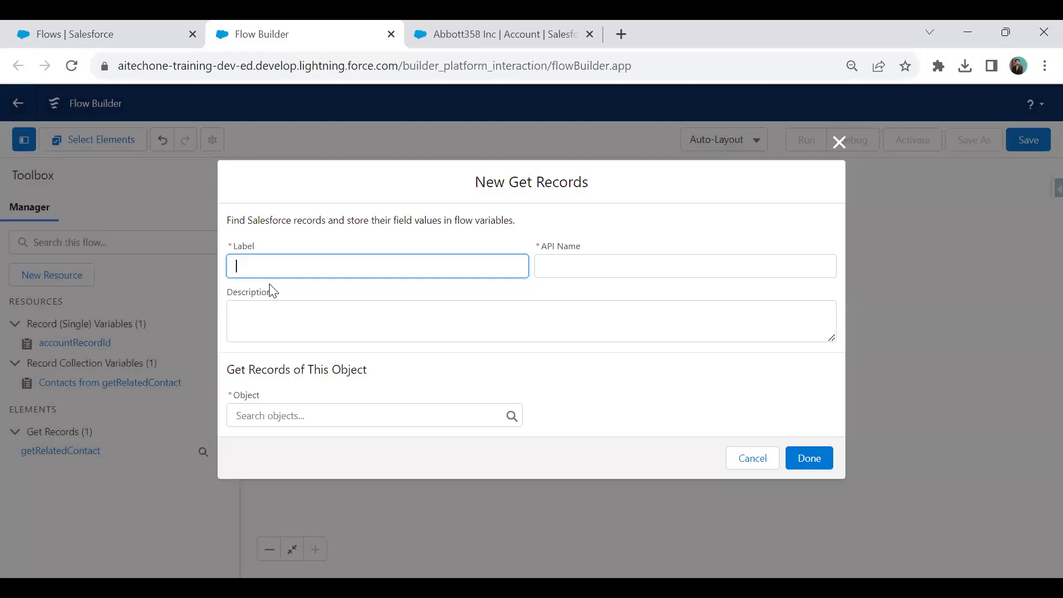
type("getRelatedOpportunity")
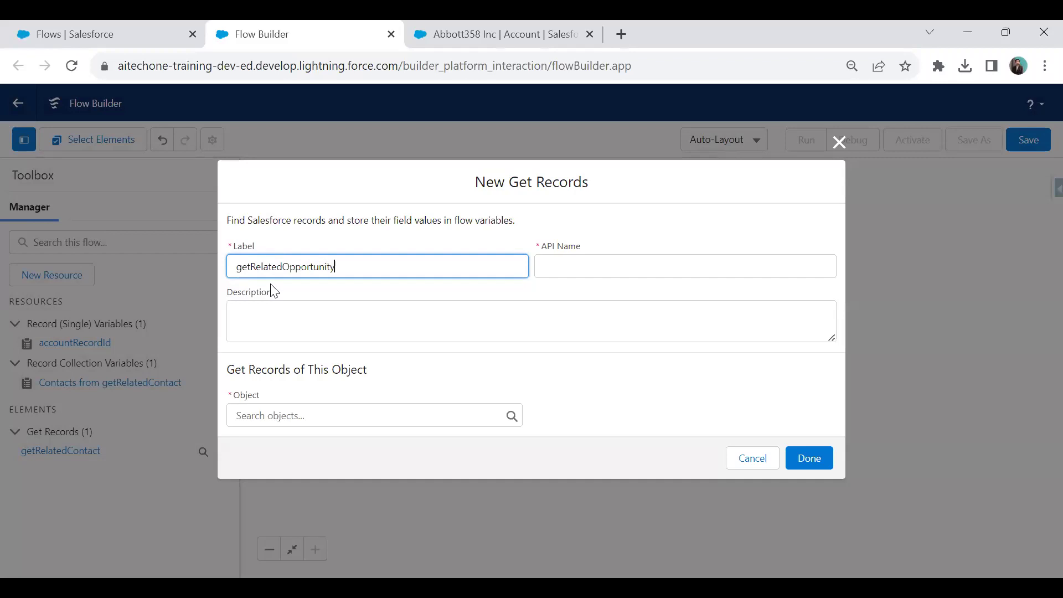
key("Tab")
left_click(319, 416)
type("o")
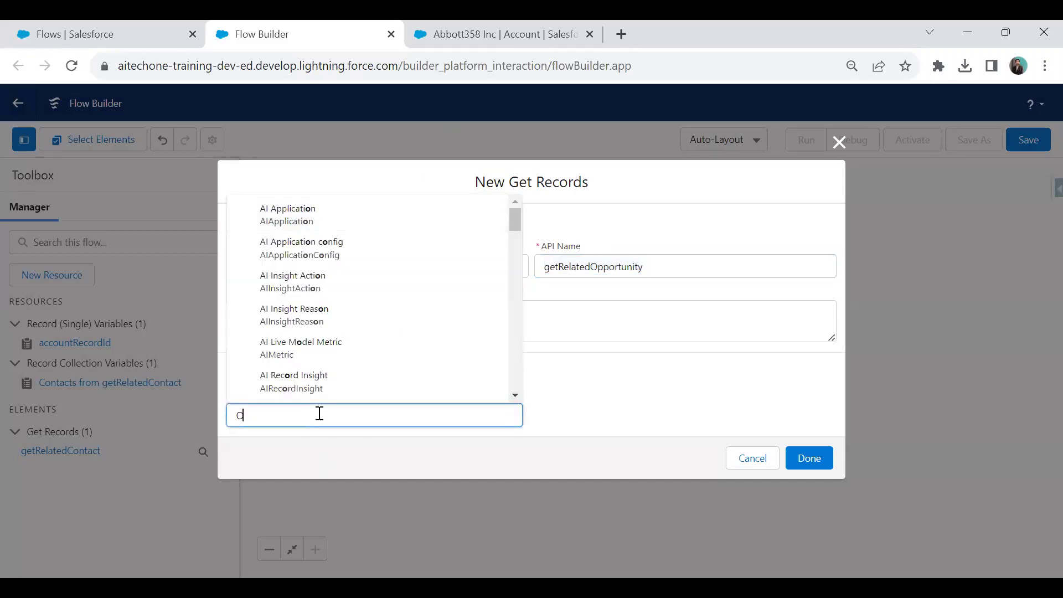
type("ppo")
left_click(297, 208)
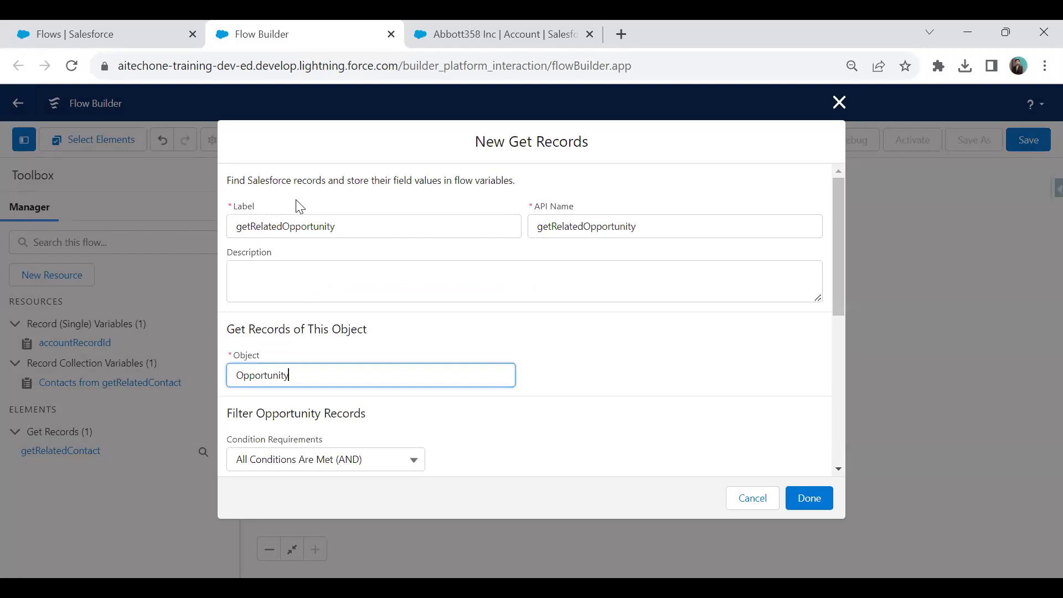
Filter Opportunities on AccountId equals {!accountRecordId.Id}, store all records, and save.
scroll(289, 331, "down", 4)
left_click(302, 271)
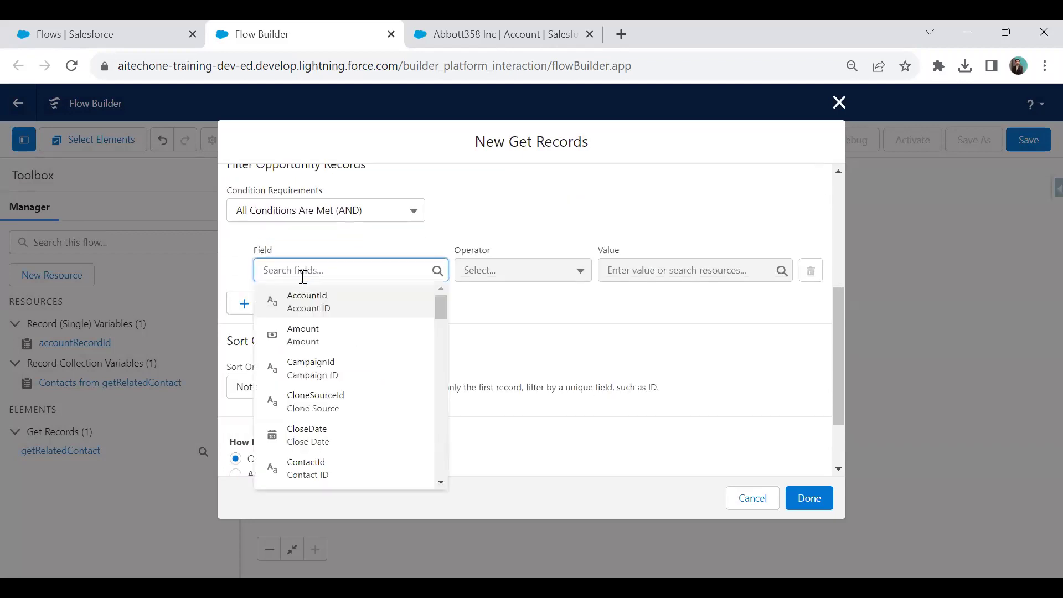
left_click(313, 302)
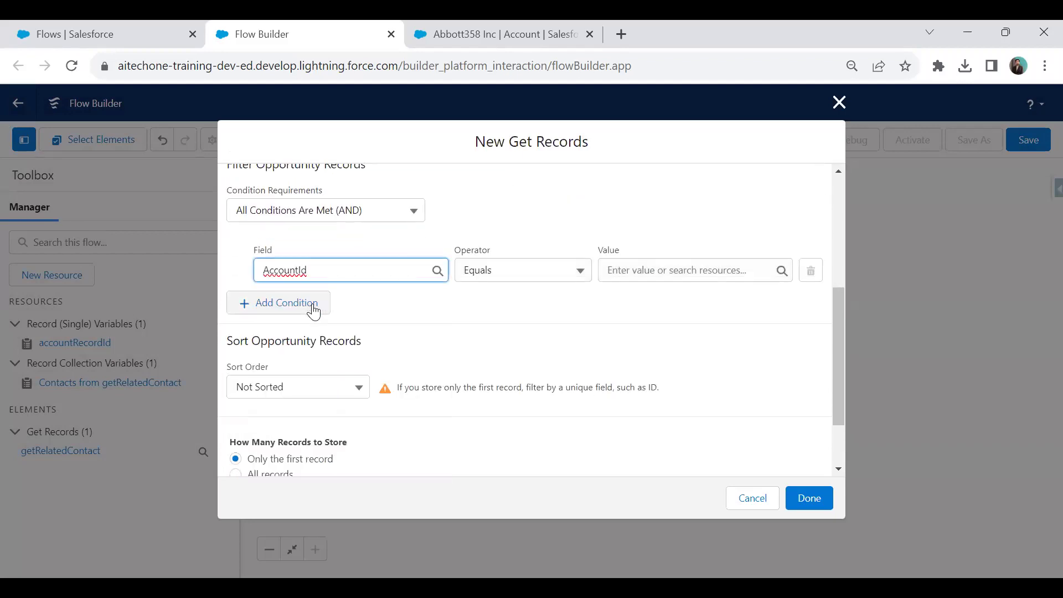
left_click(632, 269)
scroll(712, 355, "down", 3)
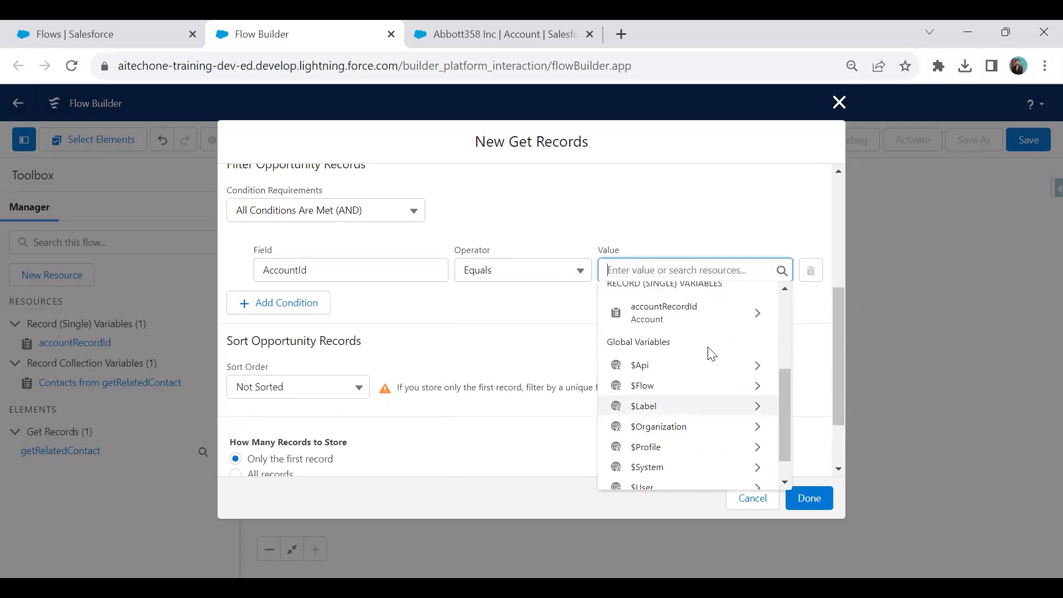
left_click(722, 314)
scroll(665, 443, "down", 3)
scroll(668, 444, "down", 5)
scroll(655, 341, "up", 1)
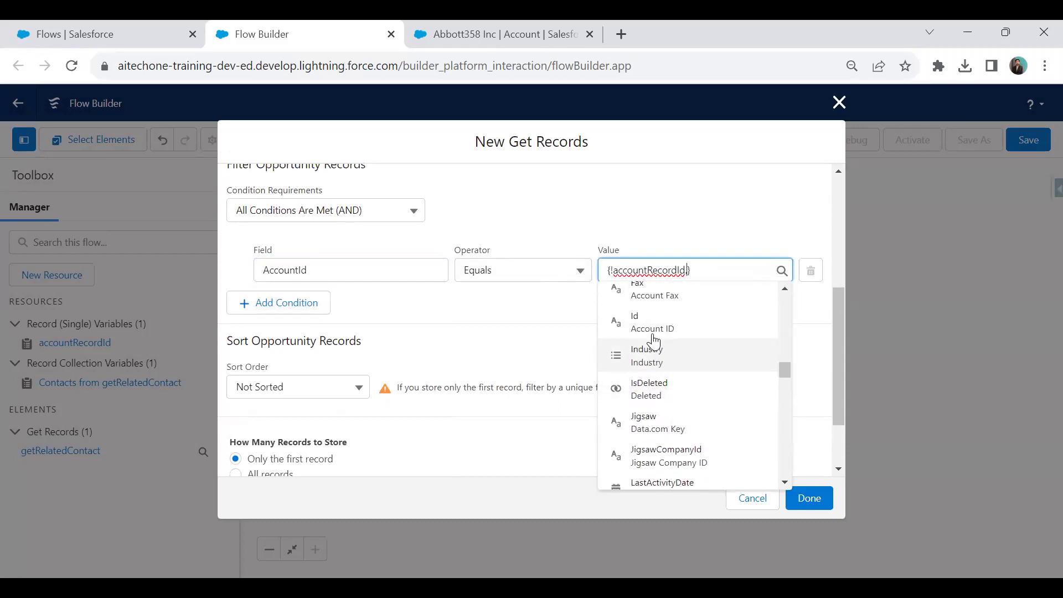
left_click(654, 333)
scroll(249, 404, "down", 2)
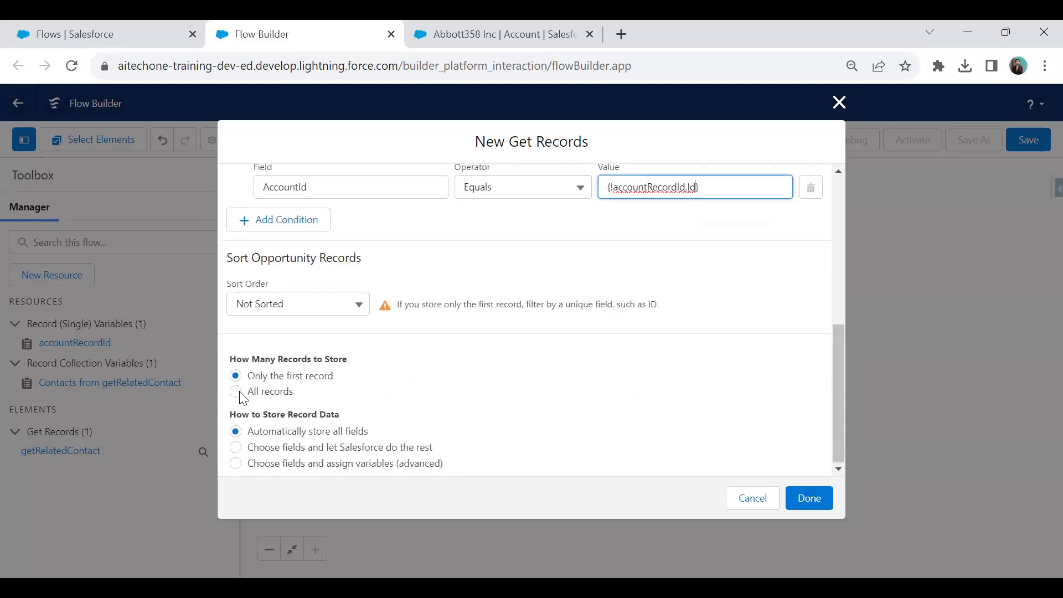
left_click(237, 393)
left_click(809, 498)
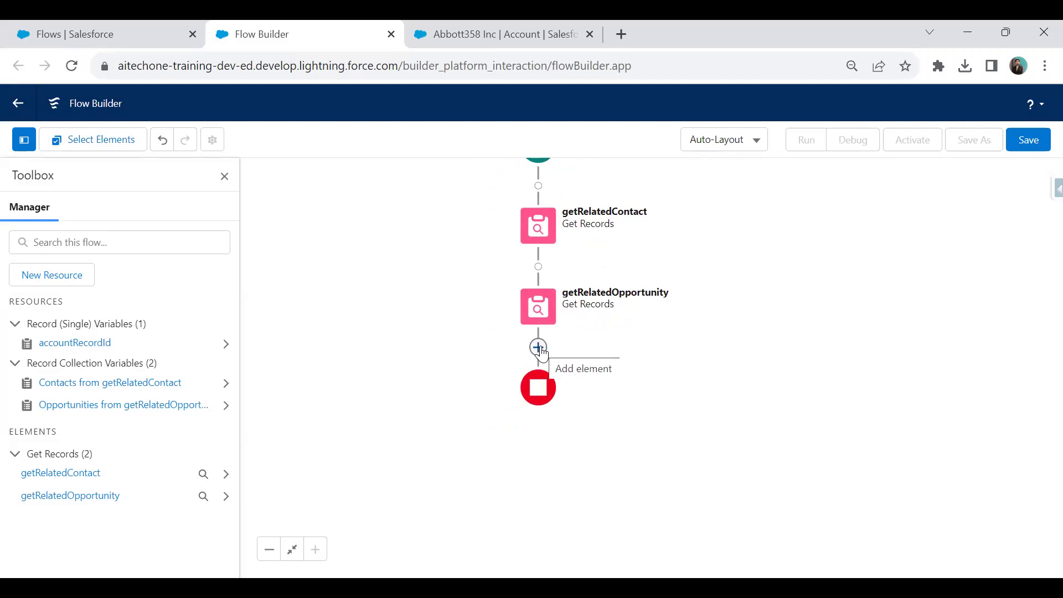
Add a Screen element labelled Screen after getRelatedOpportunity.
left_click(539, 348)
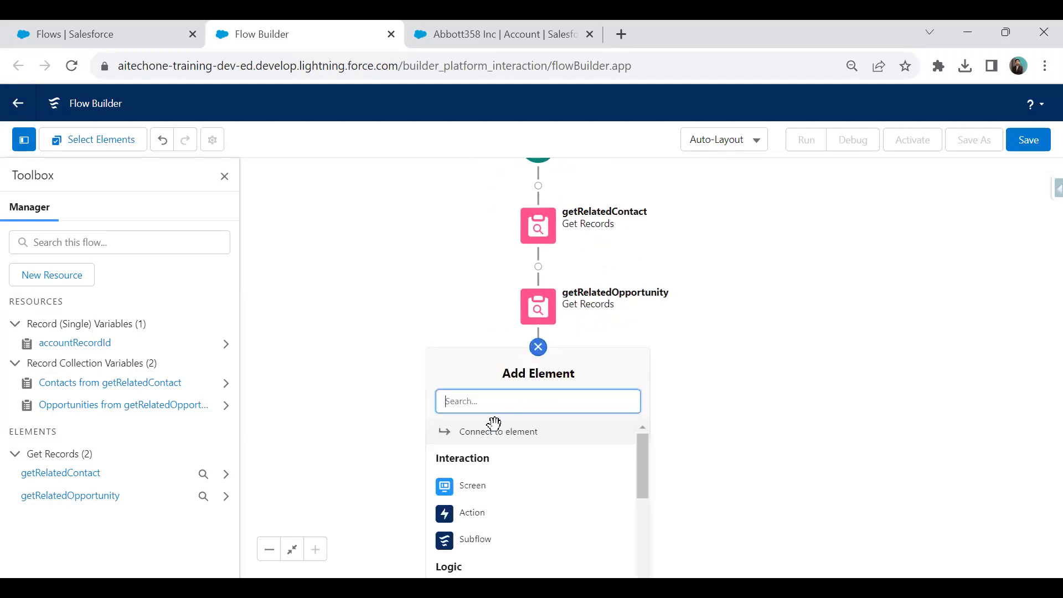
left_click(480, 492)
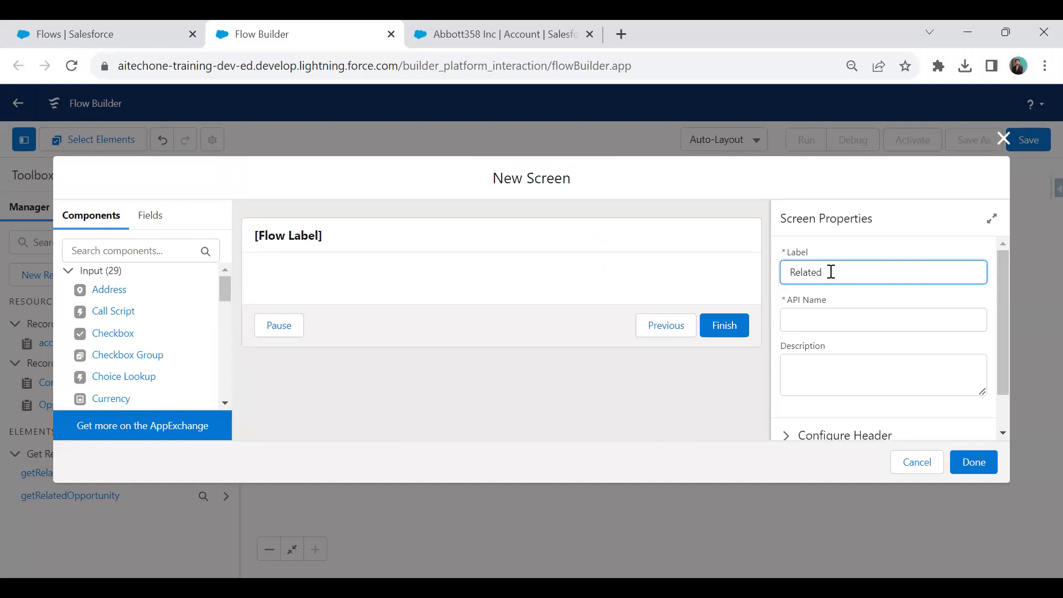
key("BackSpace")
key("BackSpace")
key("BackSpace")
key("BackSpace")
key("BackSpace")
type("creen")
key("Tab")
Turn off the screen's header and its footer.
scroll(803, 360, "down", 1)
left_click(786, 391)
scroll(867, 319, "down", 1)
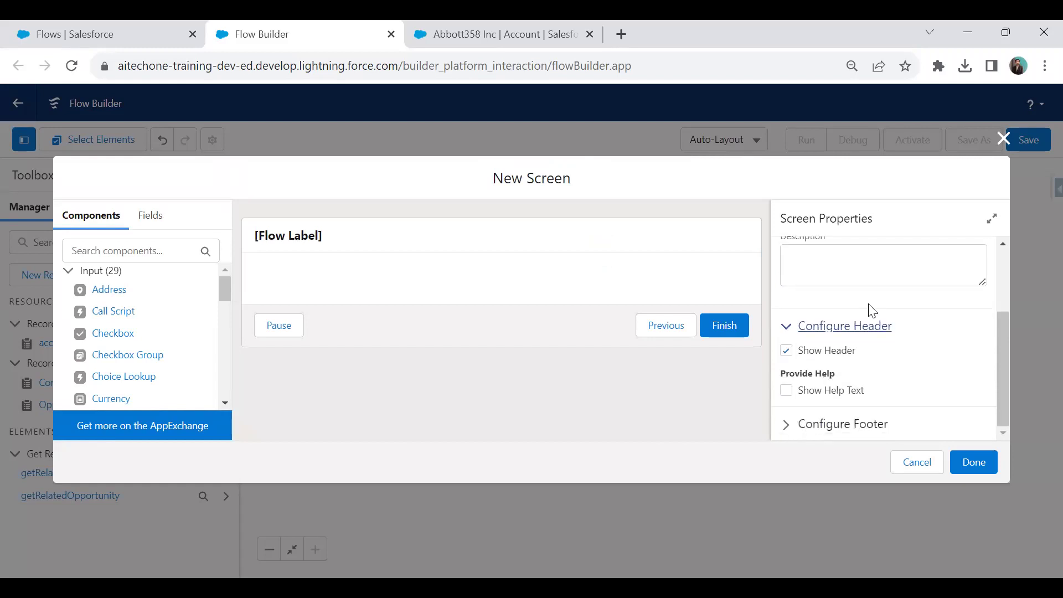
left_click(786, 350)
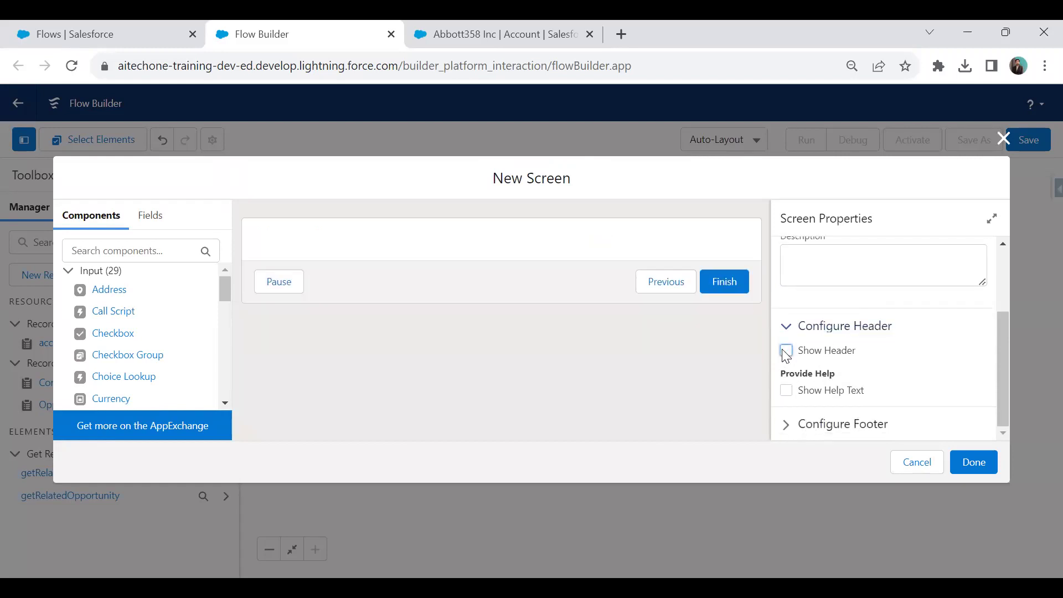
left_click(786, 425)
scroll(831, 388, "down", 3)
scroll(825, 397, "down", 3)
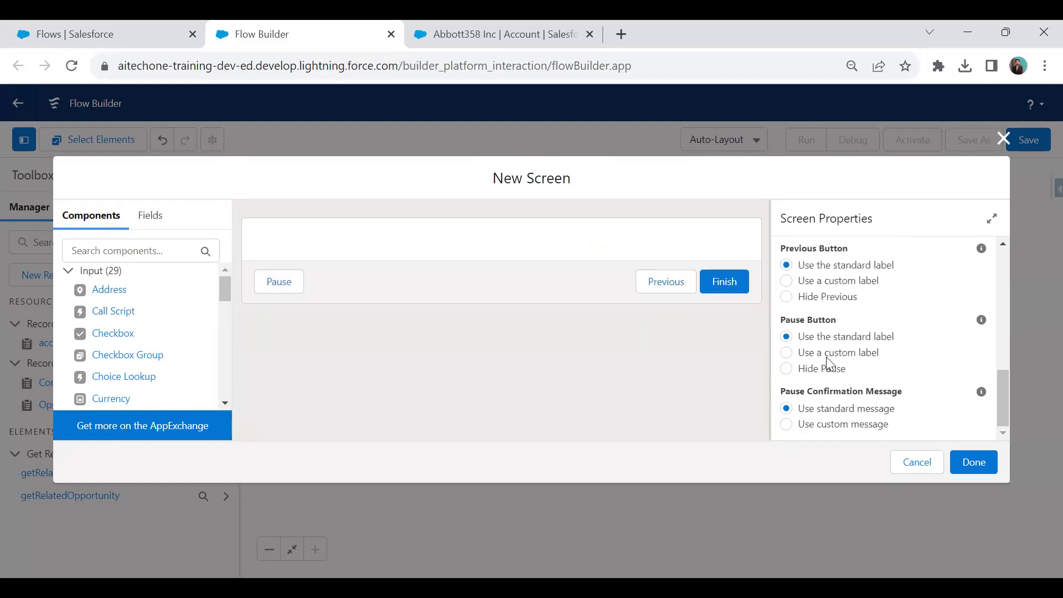
scroll(824, 368, "up", 3)
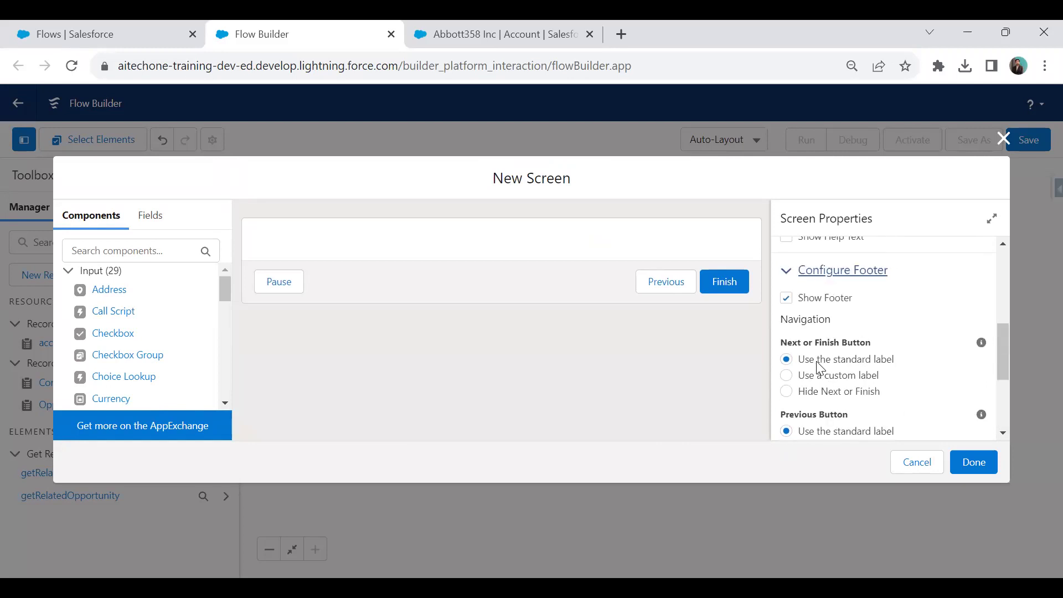
left_click(786, 298)
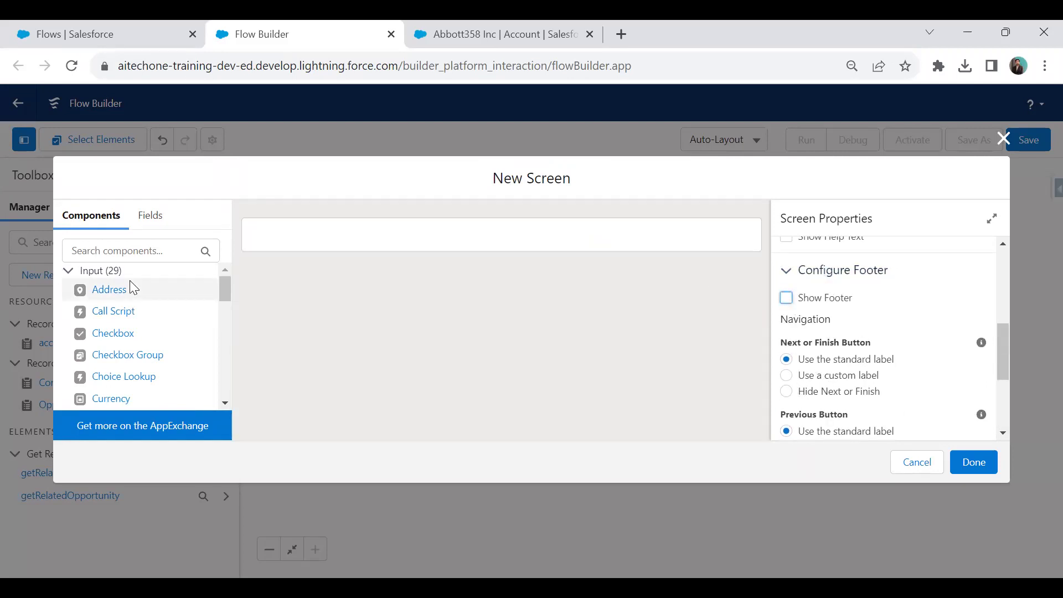
Place a Display Text component text1 reading 'Related Contacts & Opportunities'.
left_click(69, 270)
left_click_drag(106, 305, 274, 252)
left_click(807, 272)
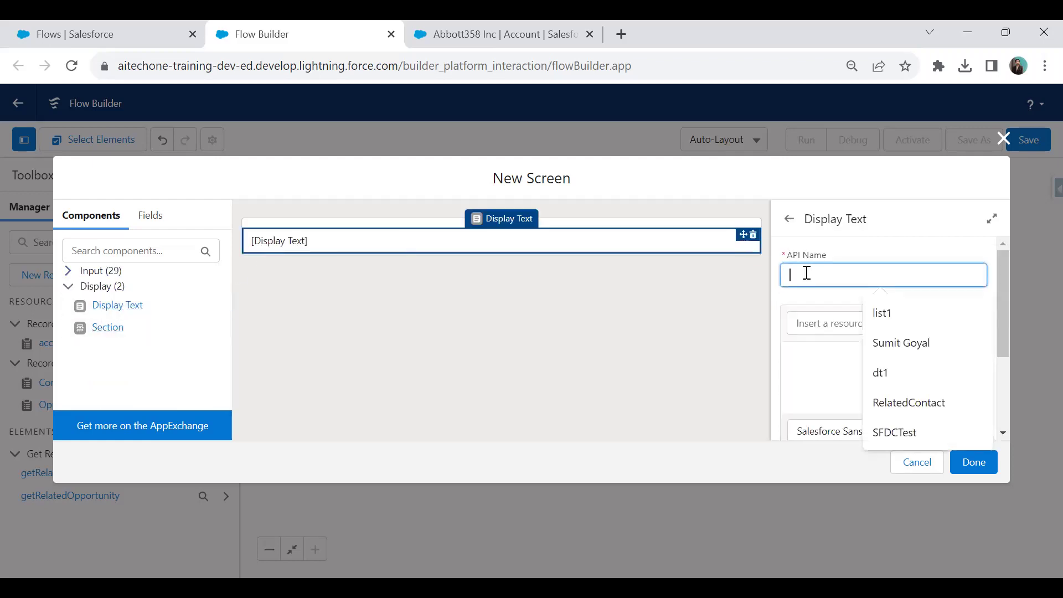
type("text1")
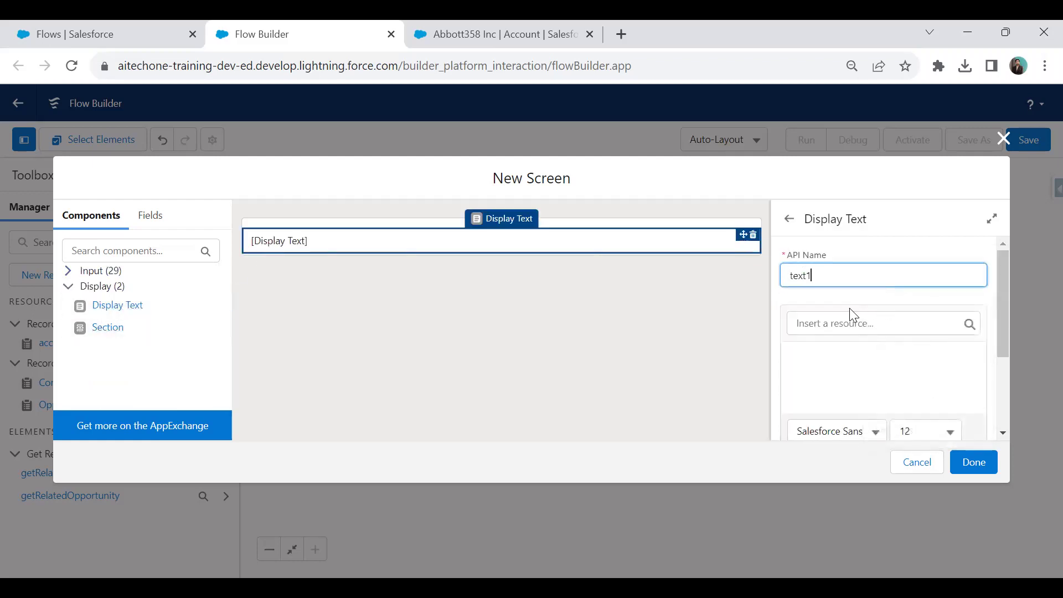
left_click(819, 361)
type("Re")
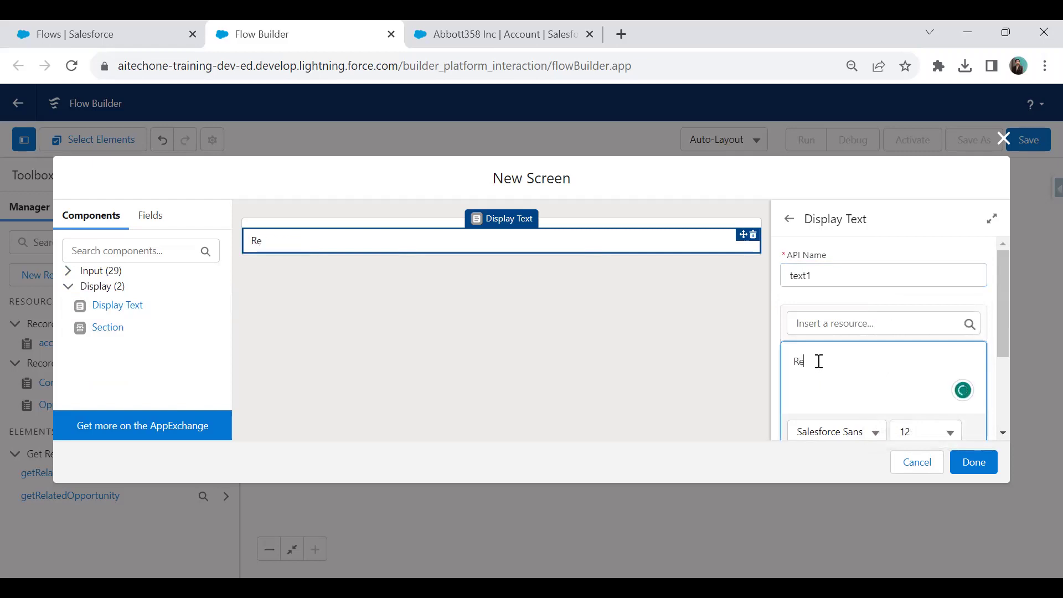
type("lated Contact ")
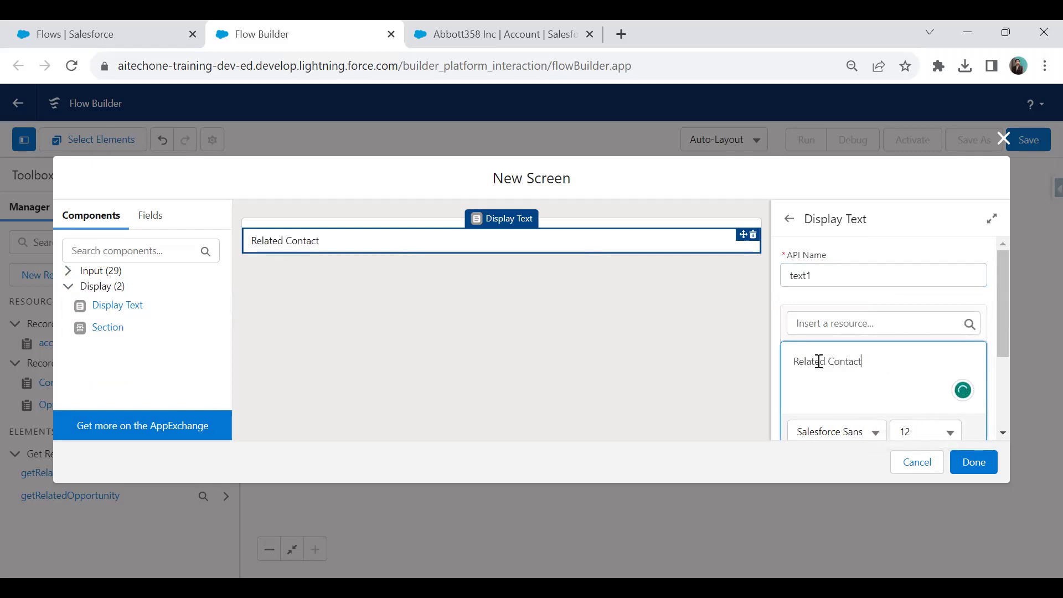
type("& Opportunities")
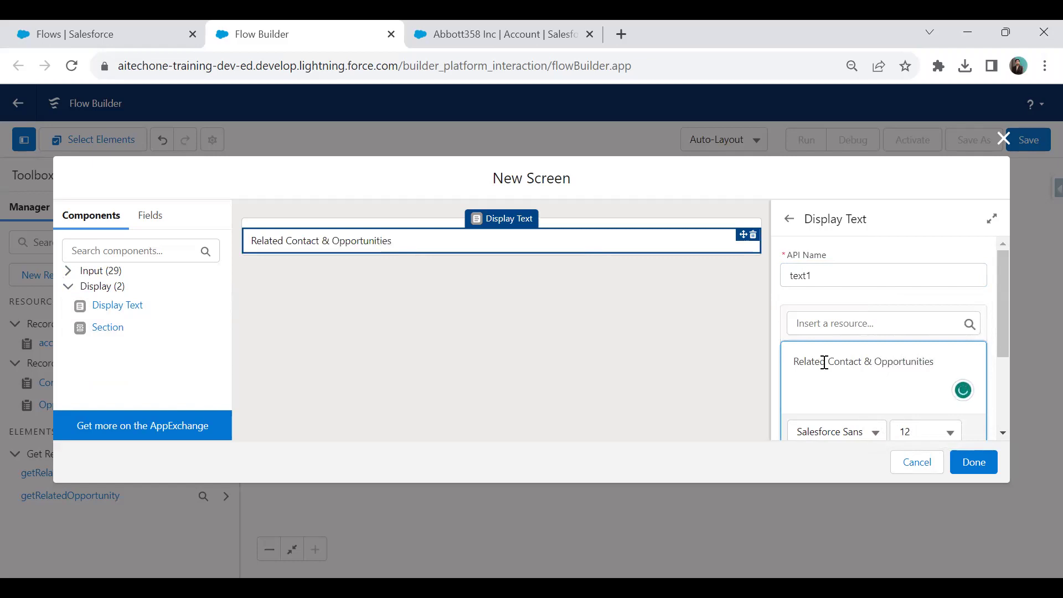
left_click(863, 361)
type("s")
Make the heading bold, centred and size 16.
triple_click(869, 361)
scroll(909, 332, "down", 3)
left_click(846, 335)
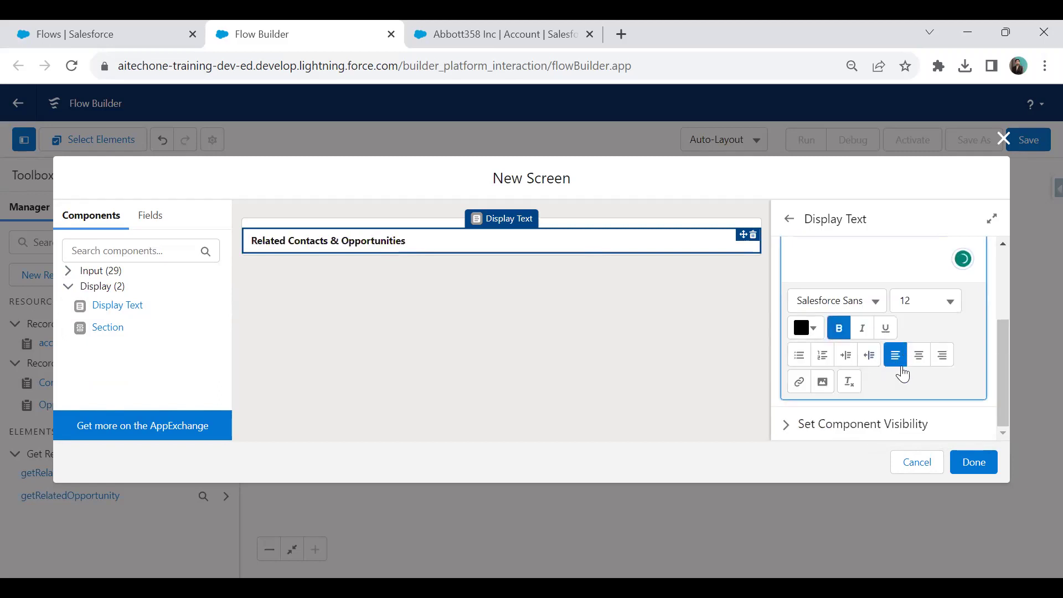
left_click(920, 359)
left_click(917, 315)
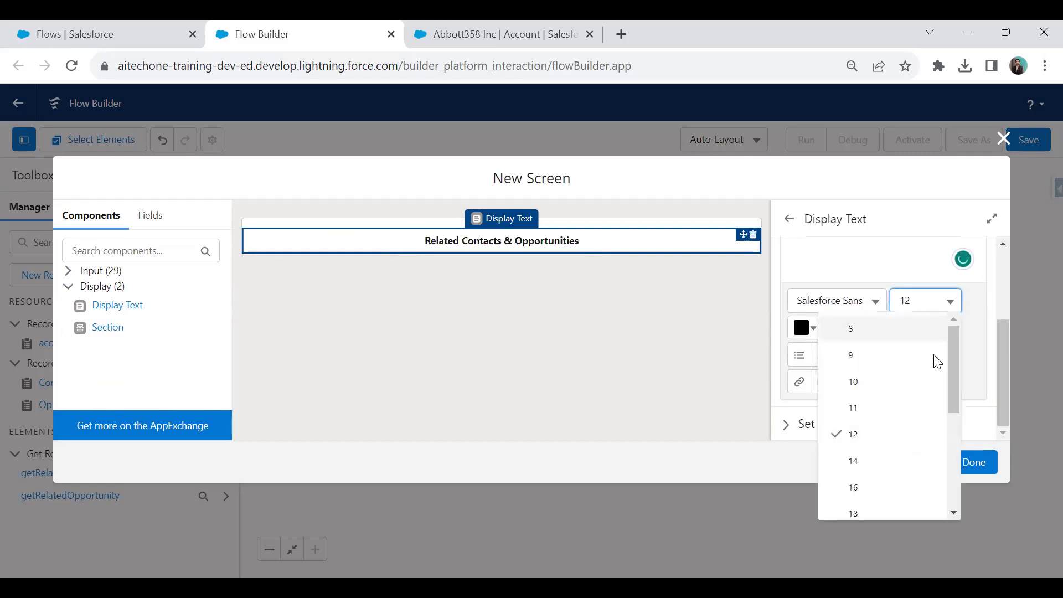
left_click(883, 490)
Set the heading font to Tahoma and colour it purple #3B1293.
scroll(941, 333, "down", 2)
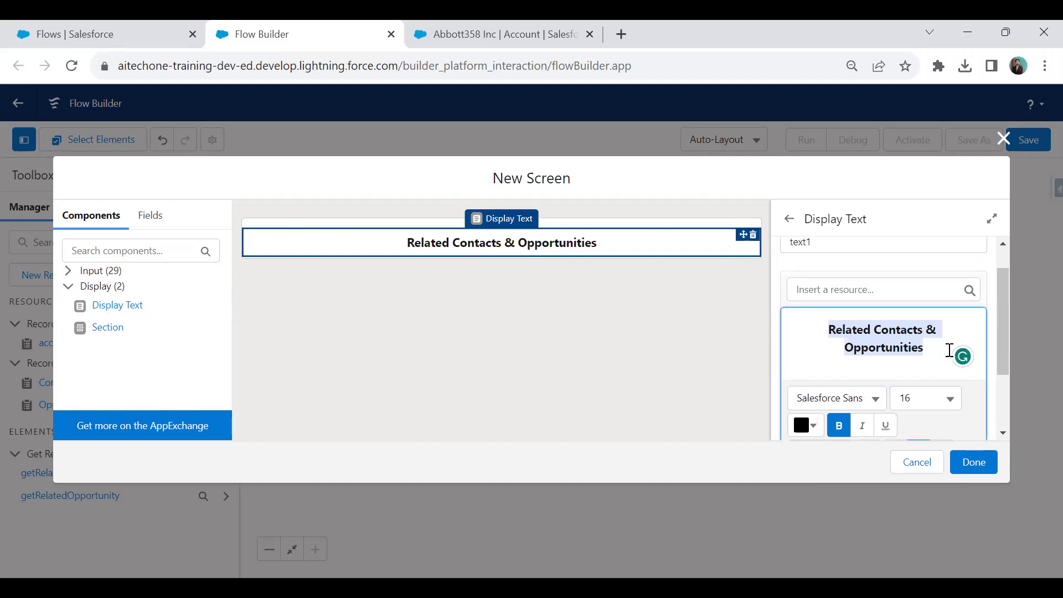
left_click(865, 304)
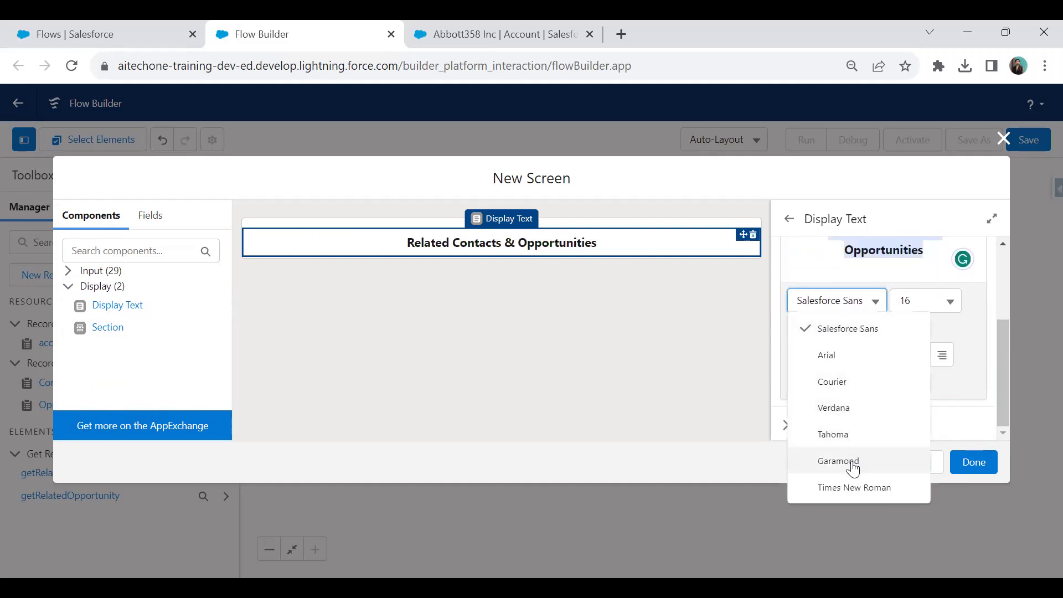
left_click(853, 434)
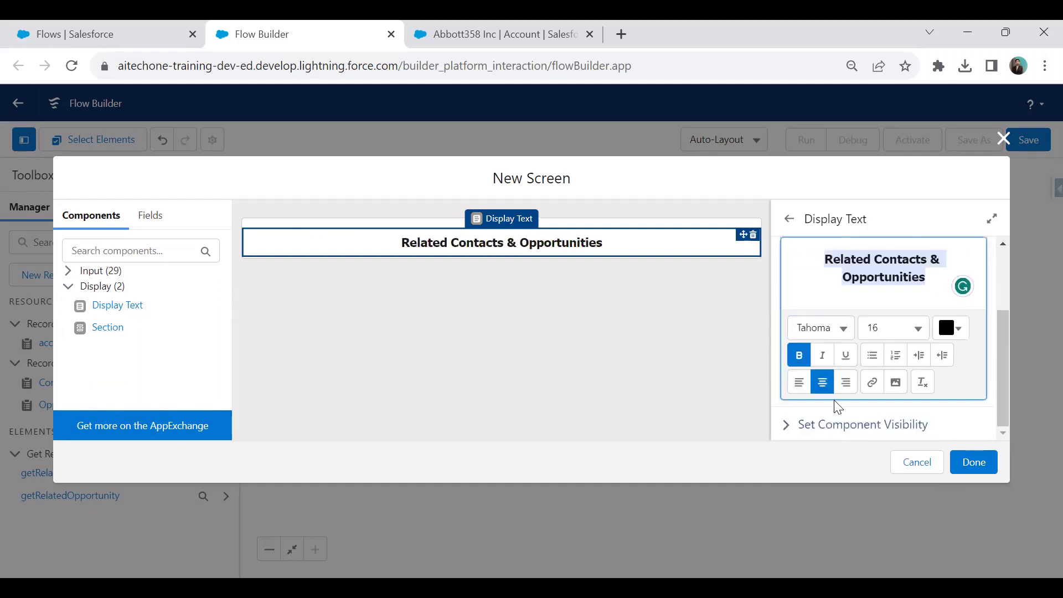
left_click(951, 328)
left_click(903, 426)
left_click(940, 375)
left_click(942, 510)
left_click(589, 400)
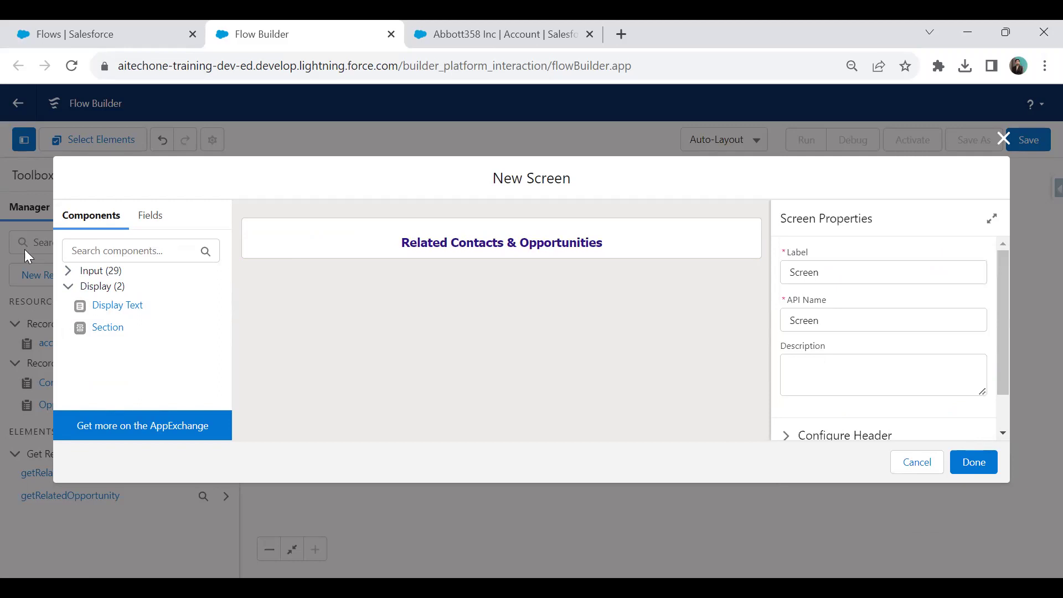
Add a Data Table component to the screen with API name table1.
left_click(69, 272)
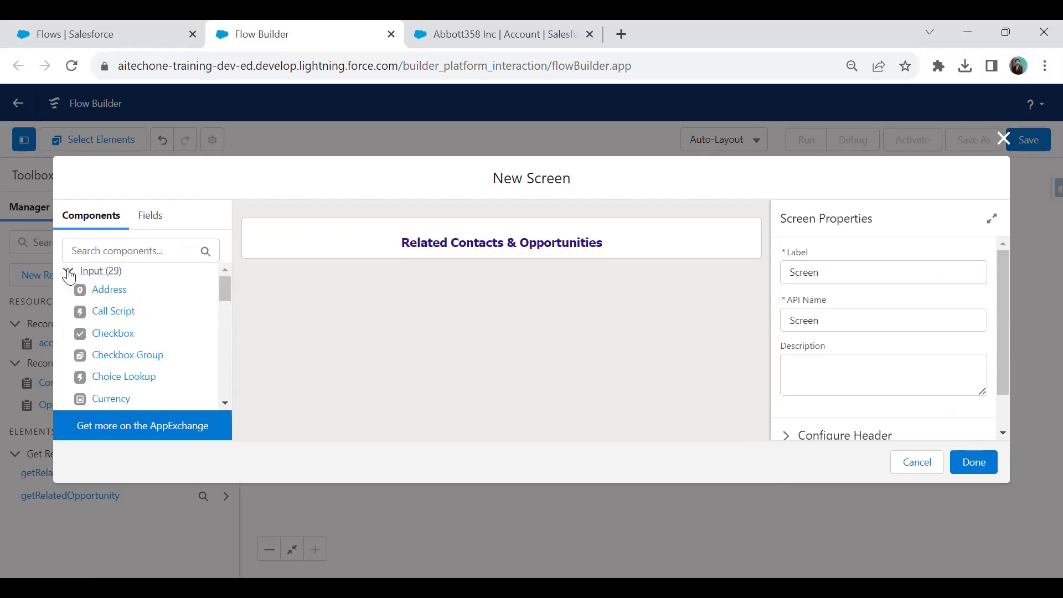
left_click(108, 252)
type("data")
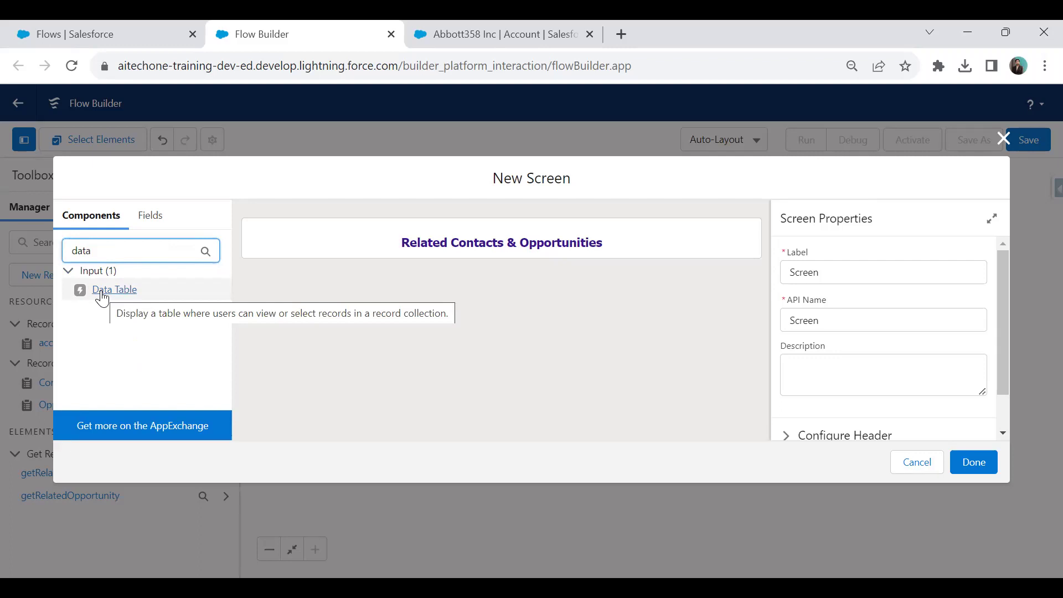
left_click(102, 299)
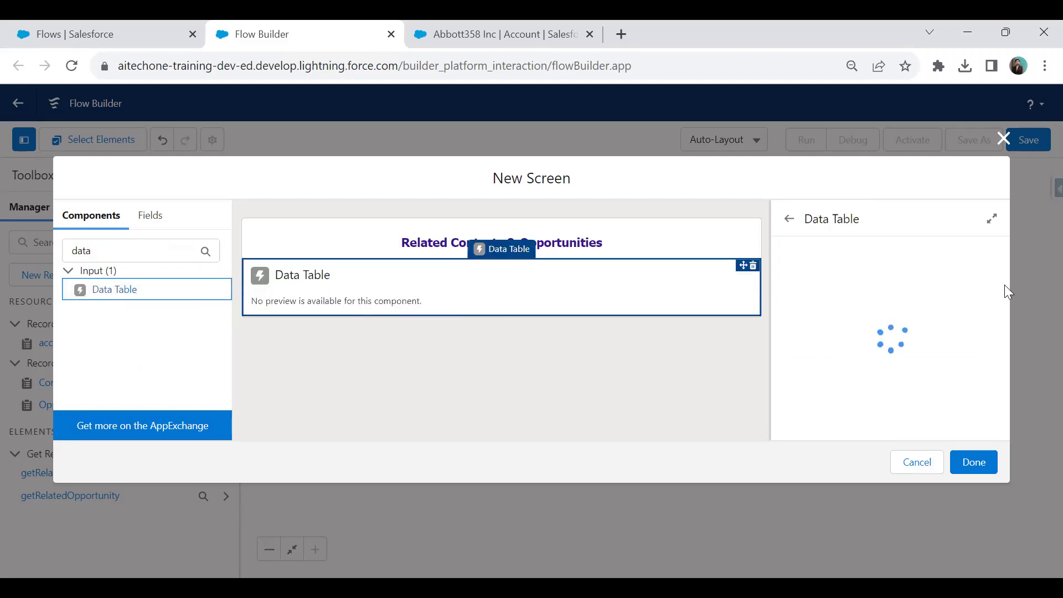
left_click(826, 268)
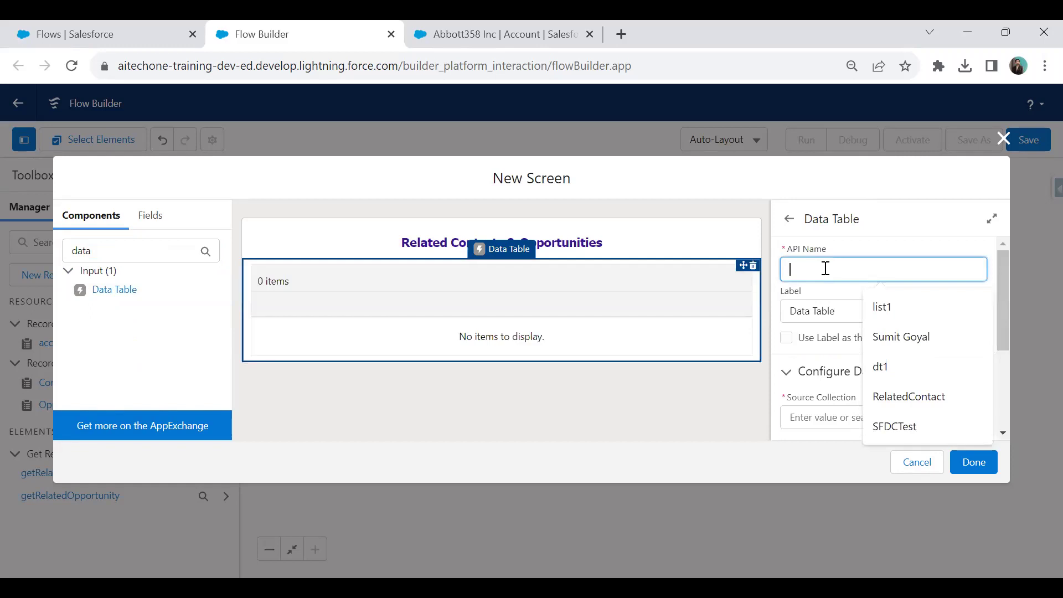
type("table1")
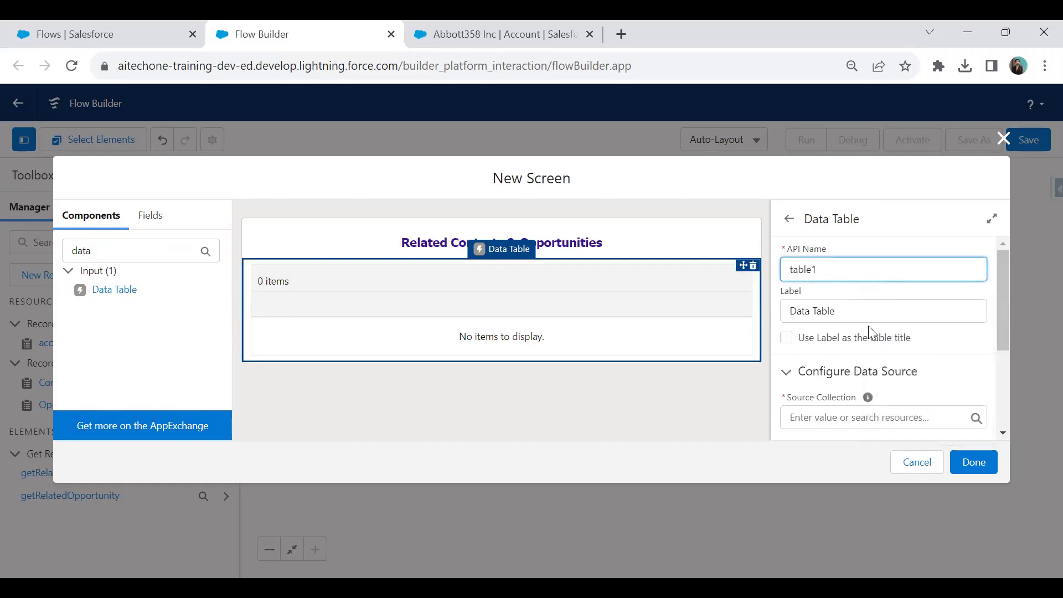
Label the table Related Contacts, show it as the title, and source getRelatedContact's Contacts.
left_click(852, 303)
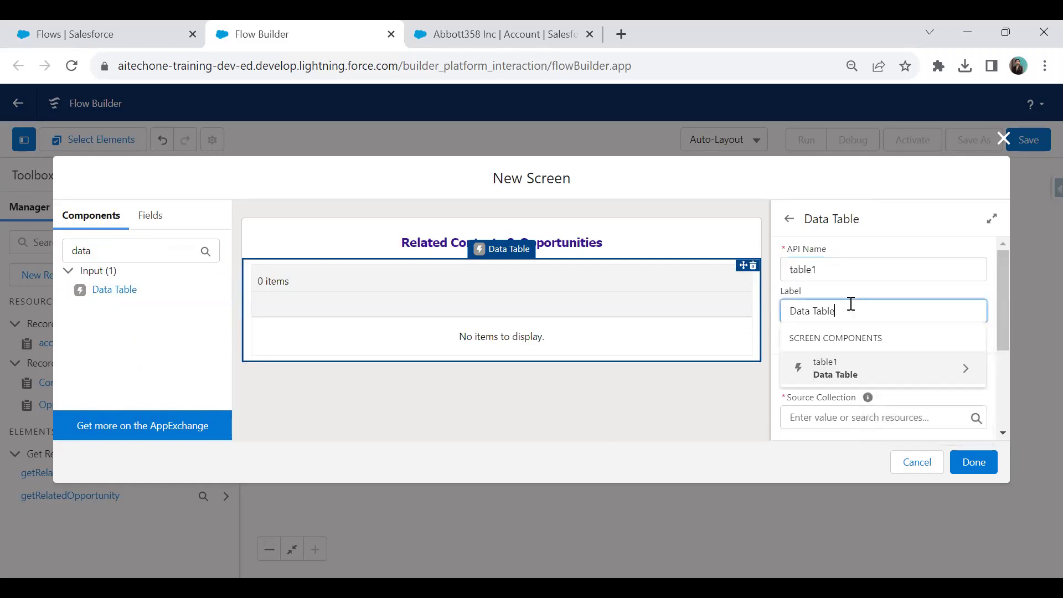
key("BackSpace")
key("BackSpace")
key("BackSpace")
key("BackSpace")
key("BackSpace")
key("BackSpace")
key("BackSpace")
key("BackSpace")
key("BackSpace")
key("BackSpace")
type("Rel")
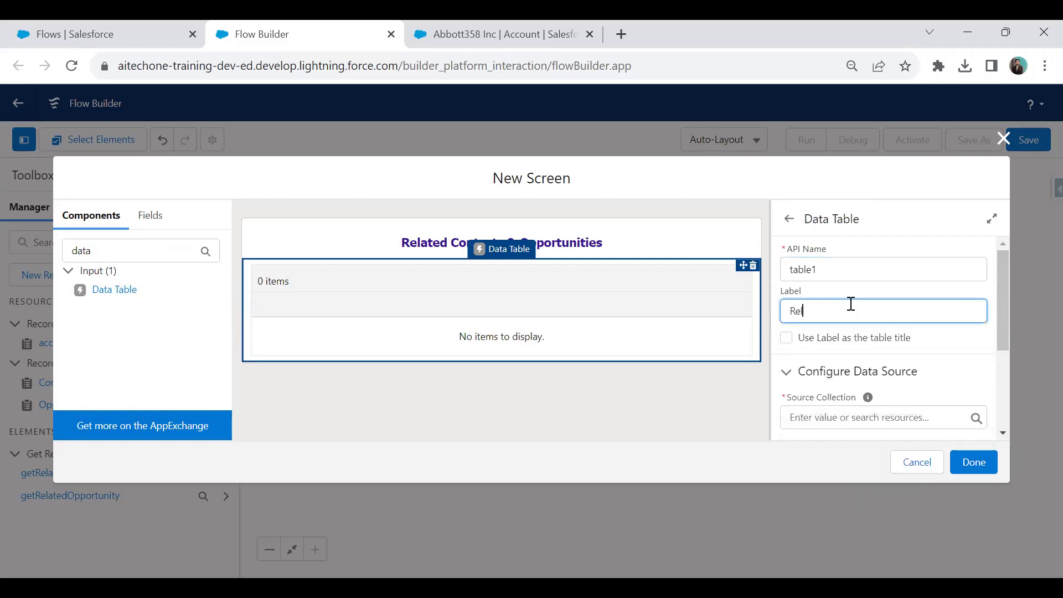
type("ated Co")
left_click(787, 338)
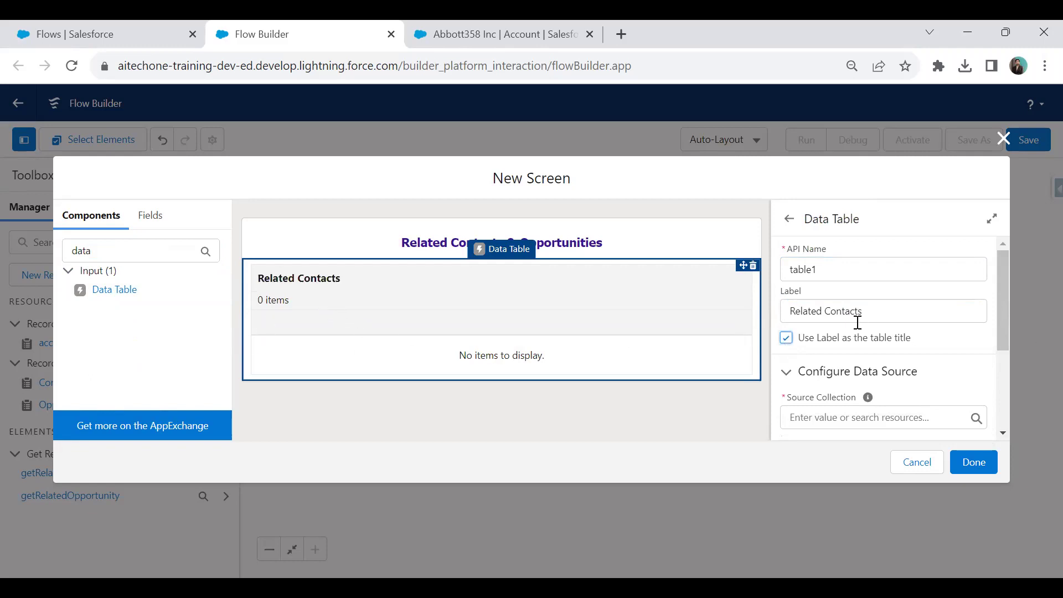
scroll(847, 315, "down", 3)
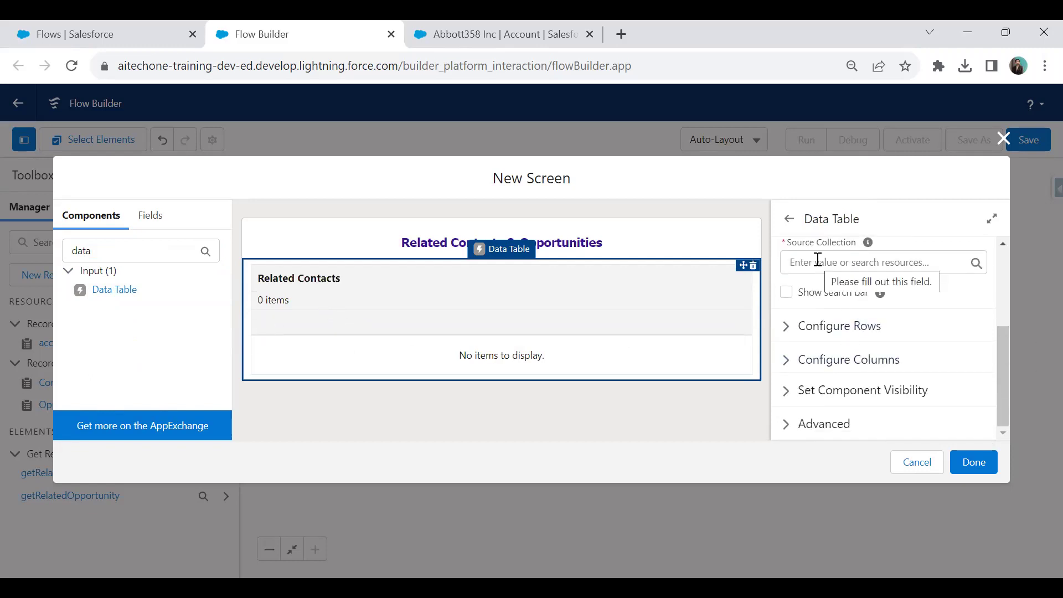
scroll(830, 310, "up", 2)
left_click(835, 345)
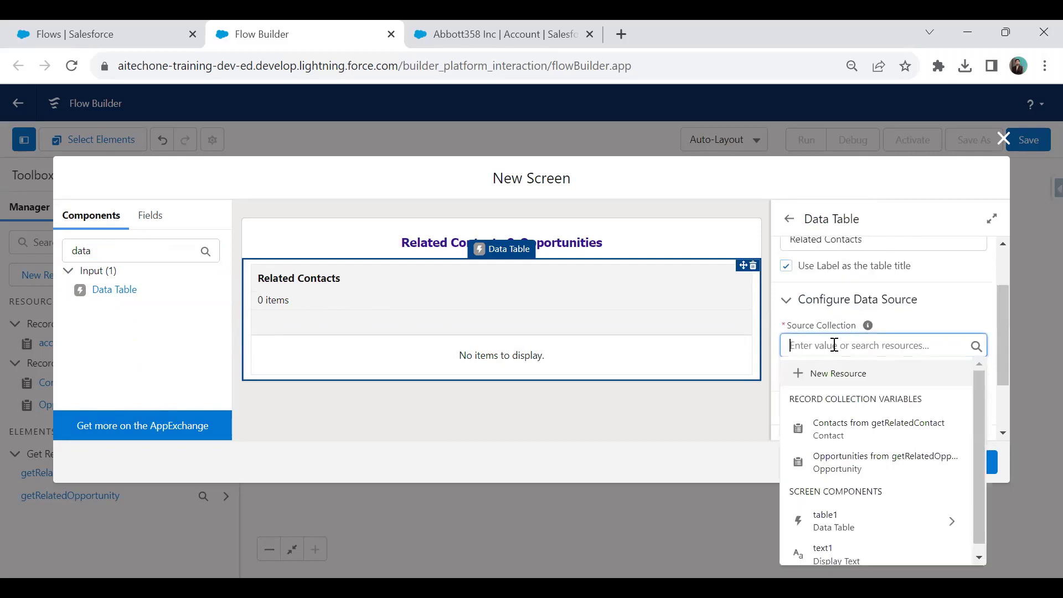
left_click(875, 432)
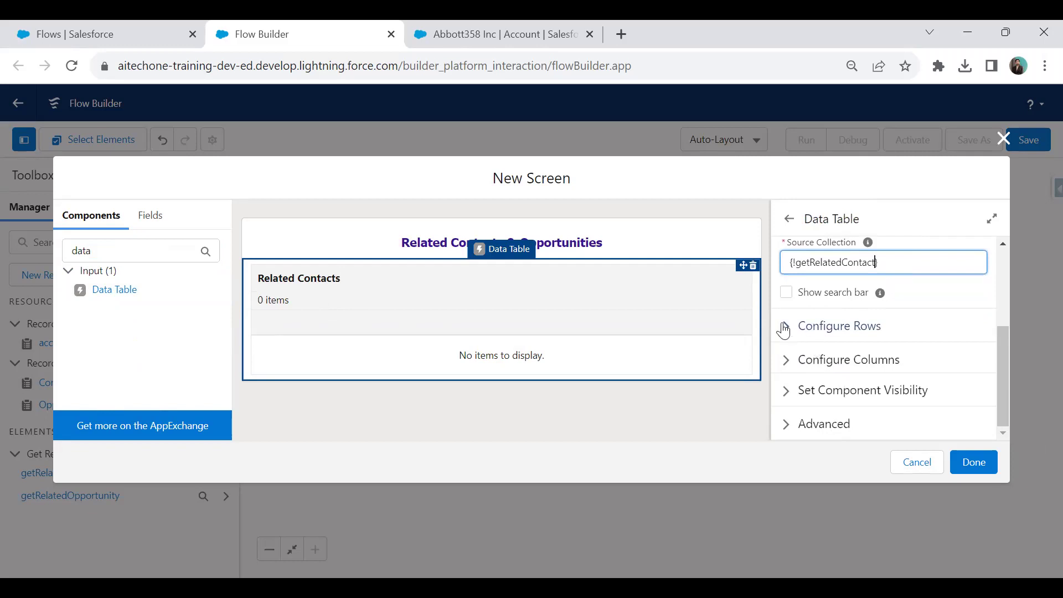
Add a First Name column, sourced from FirstName, to the Related Contacts table.
left_click(789, 363)
scroll(837, 335, "down", 2)
scroll(842, 355, "up", 2)
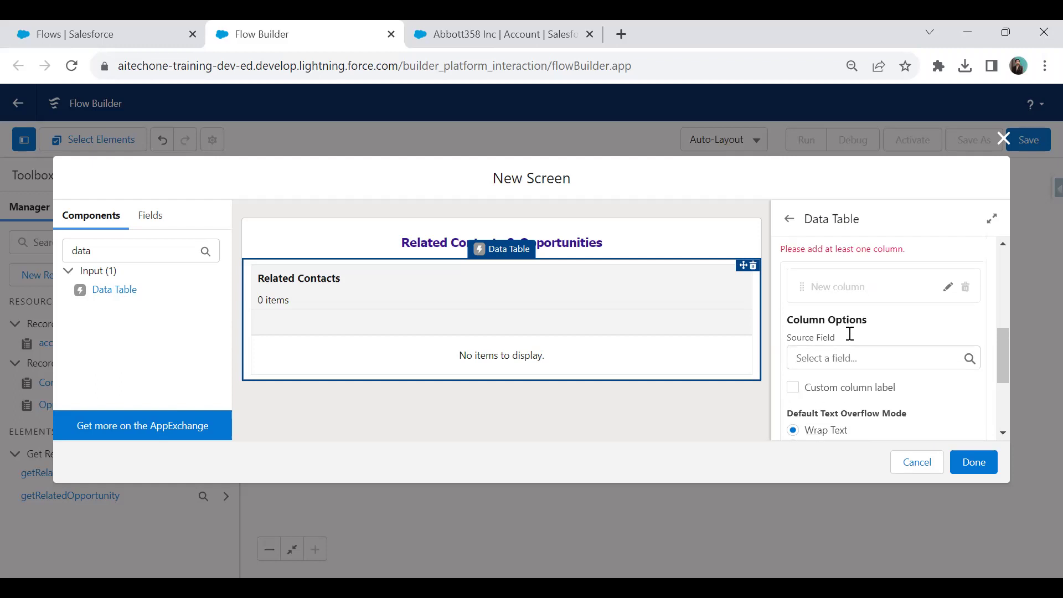
left_click(853, 408)
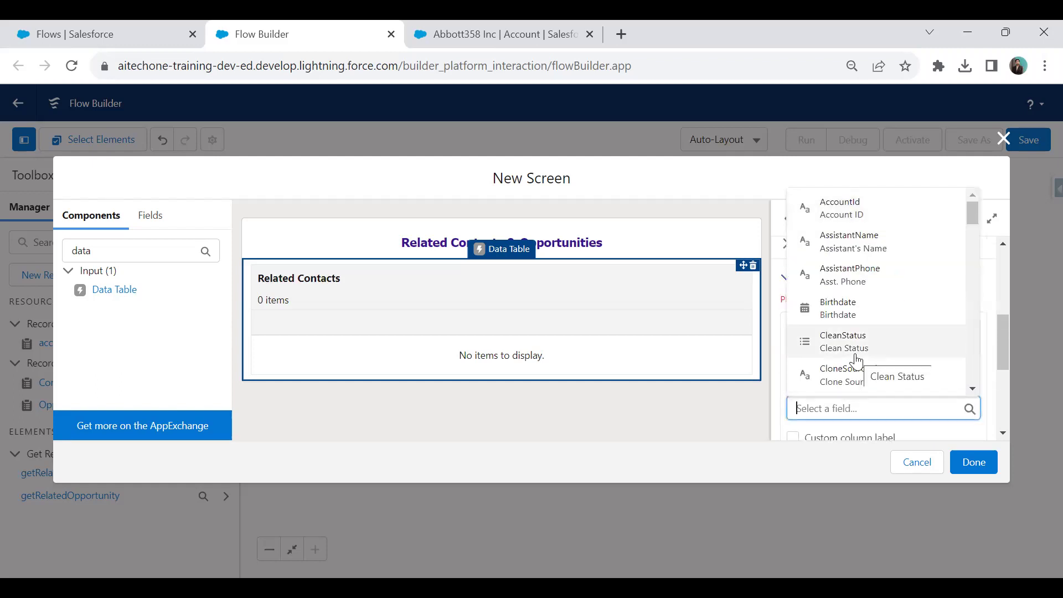
scroll(857, 361, "down", 2)
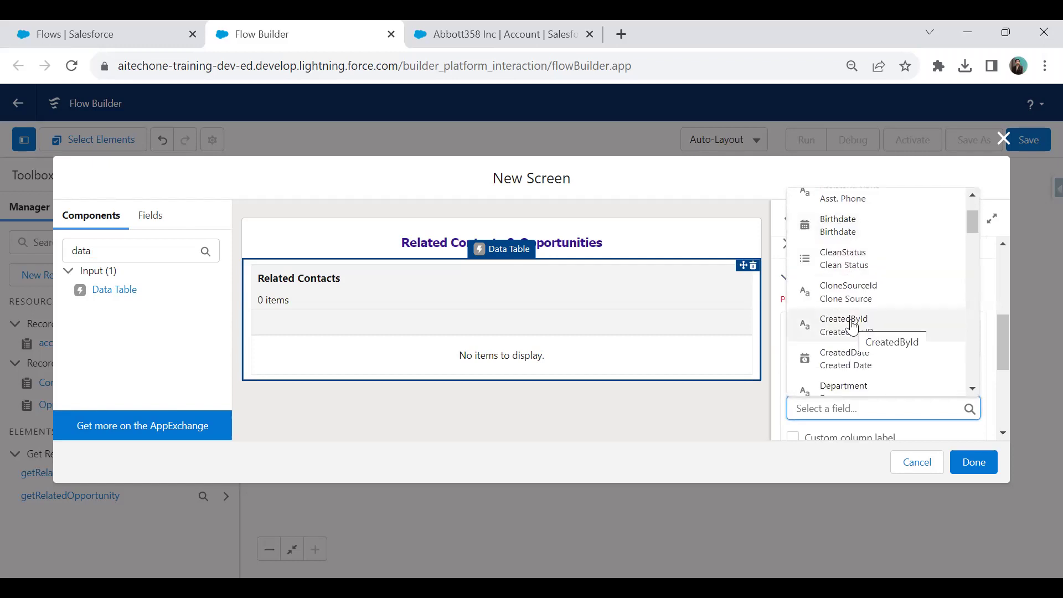
type("First")
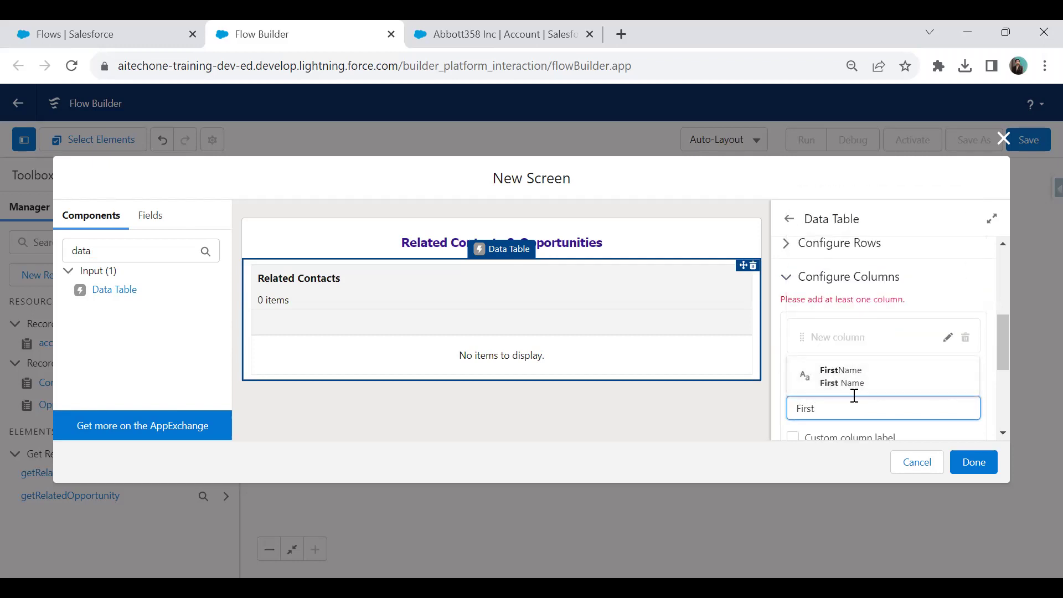
left_click(855, 370)
scroll(868, 321, "down", 3)
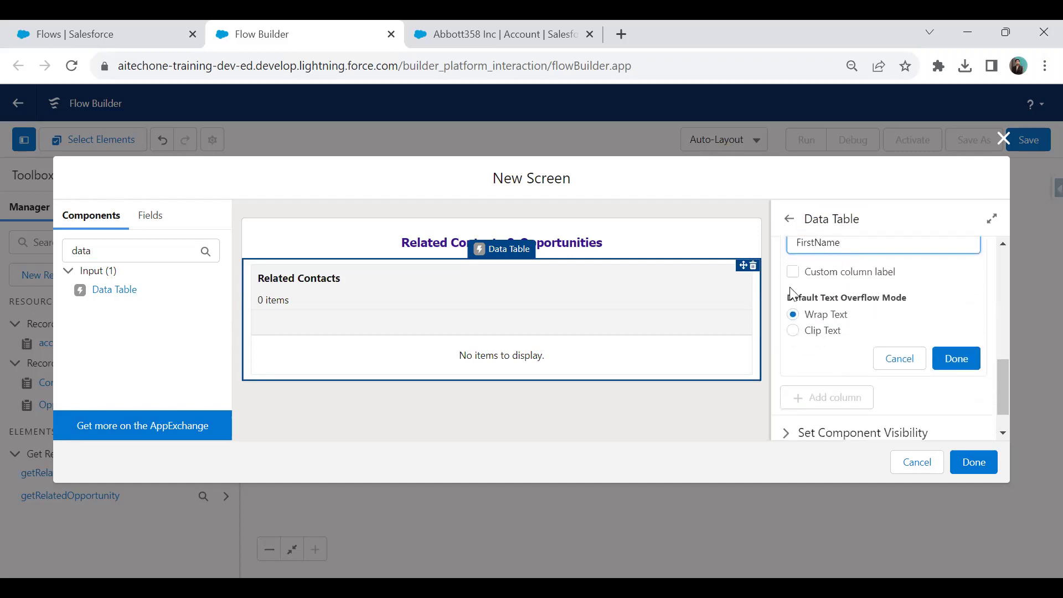
left_click(961, 368)
Add a second column, Last Name, sourced from the LastName field.
left_click(836, 359)
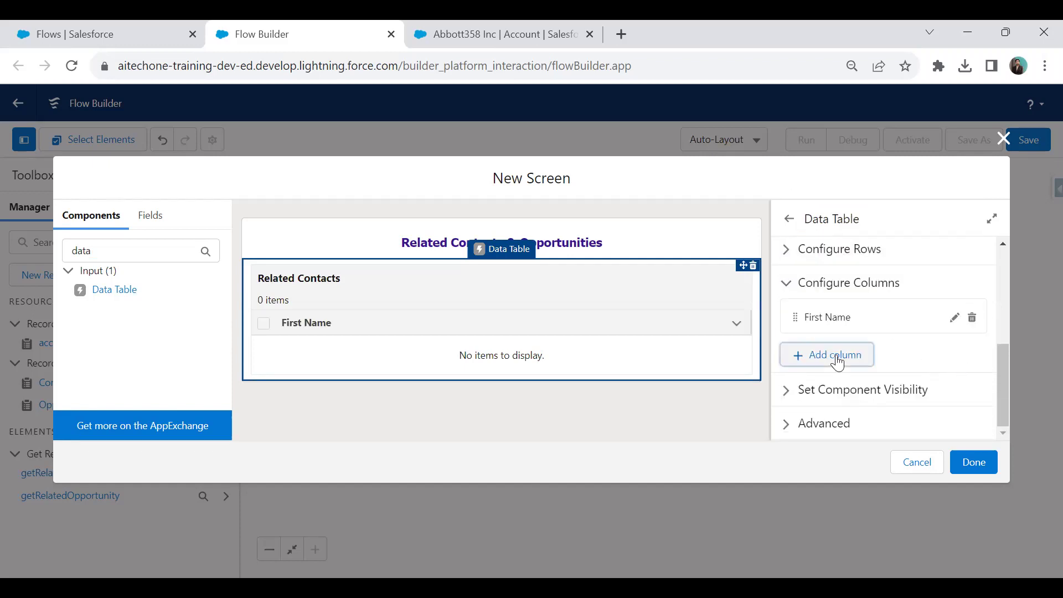
scroll(874, 395, "down", 2)
left_click(859, 349)
type("L")
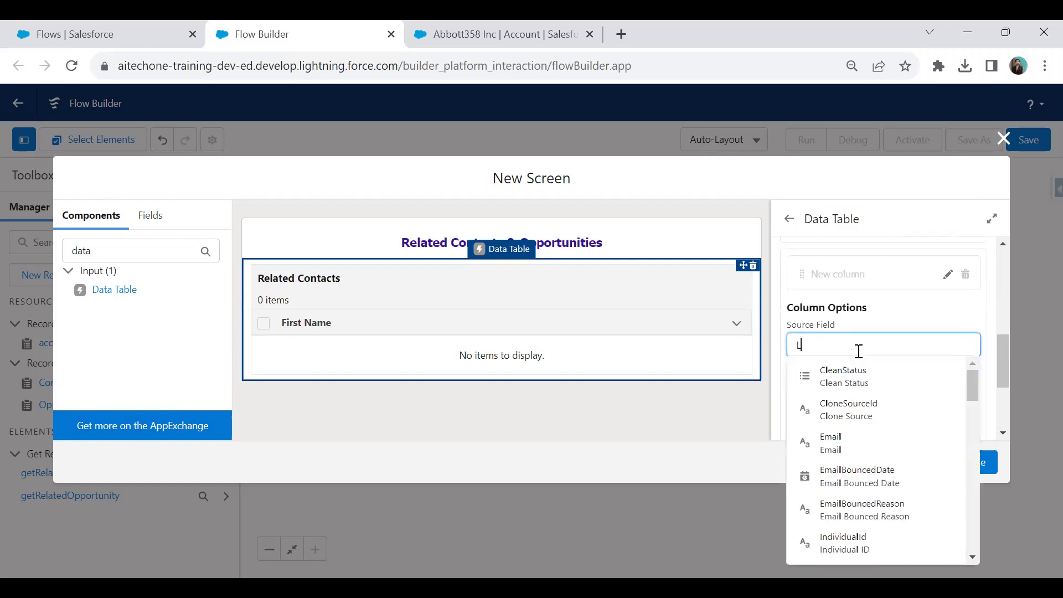
type("ast Name")
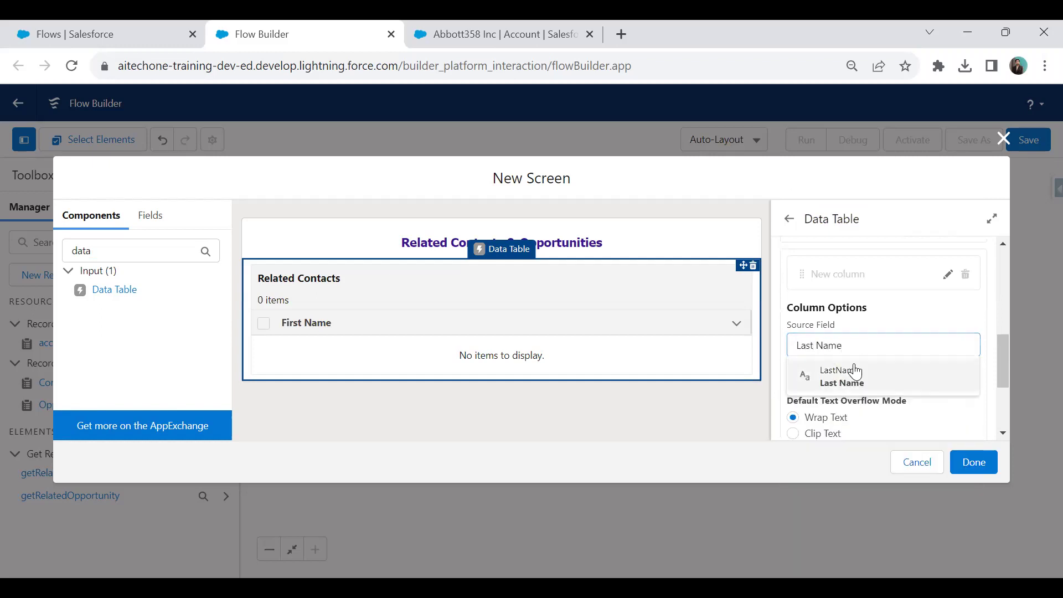
left_click(844, 376)
scroll(886, 383, "down", 1)
left_click(963, 381)
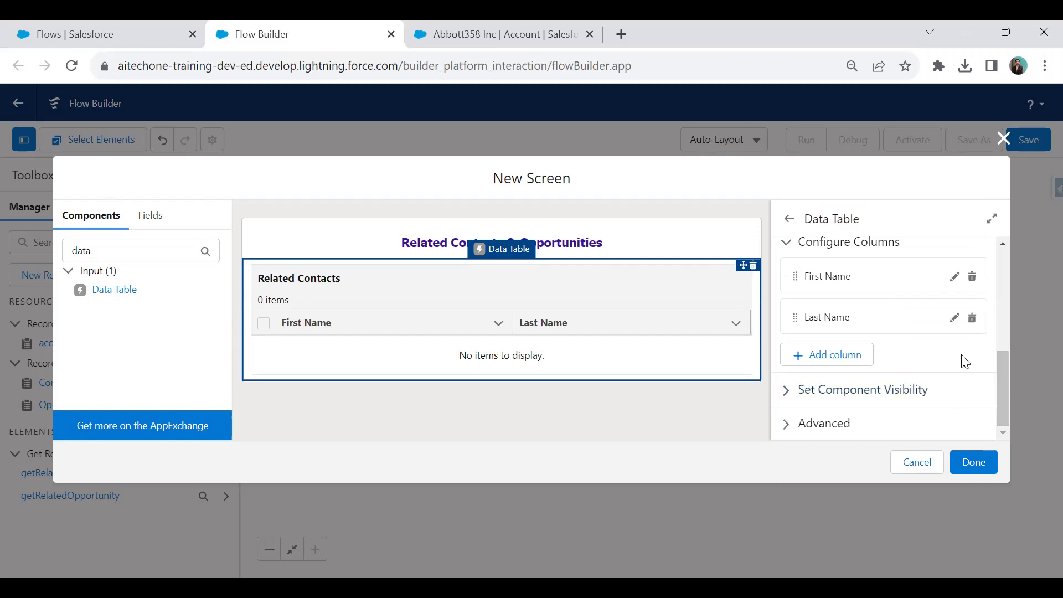
Add a third column, Email, sourced from the contact's Email field.
left_click(810, 359)
scroll(856, 388, "down", 2)
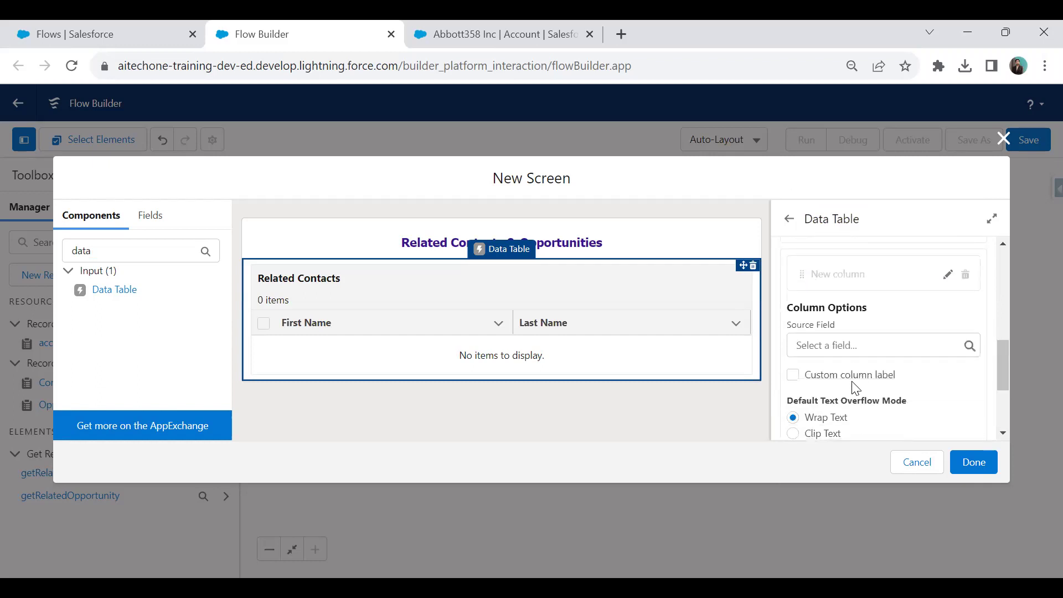
left_click(837, 344)
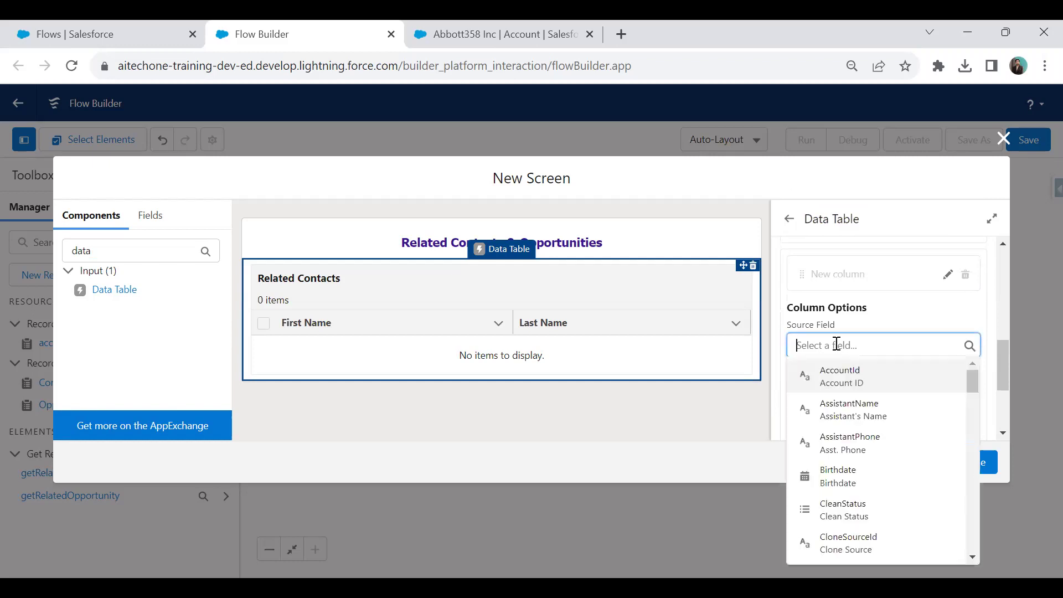
scroll(836, 351, "down", 5)
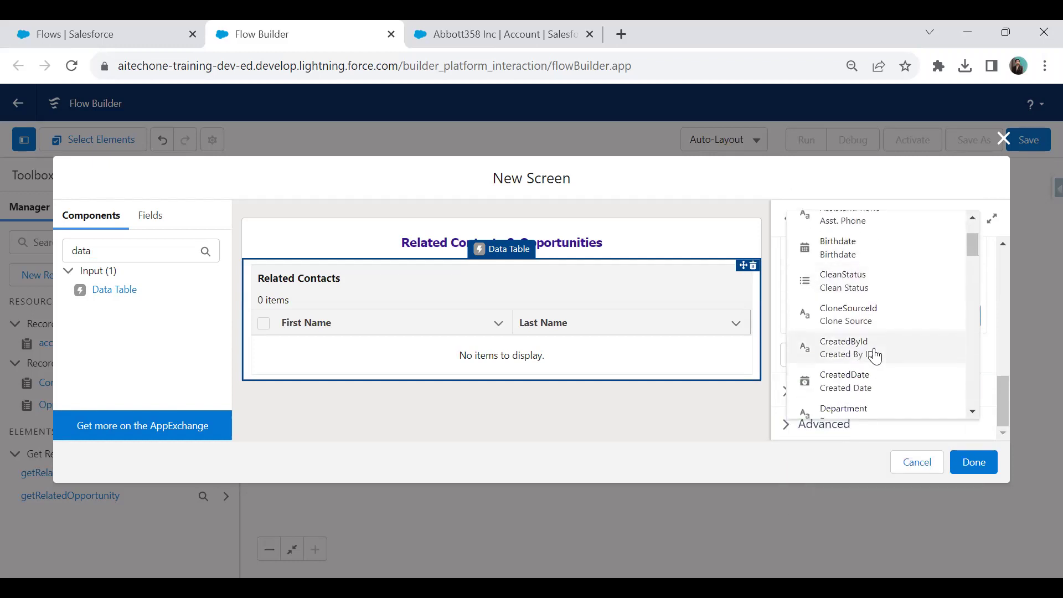
scroll(875, 355, "up", 2)
scroll(875, 356, "down", 6)
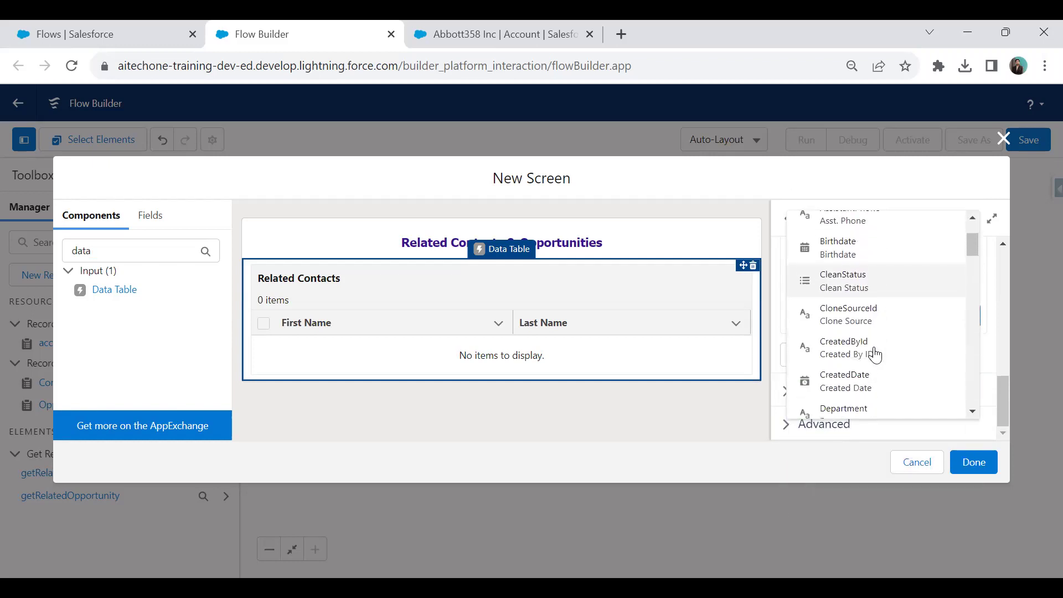
scroll(875, 355, "down", 2)
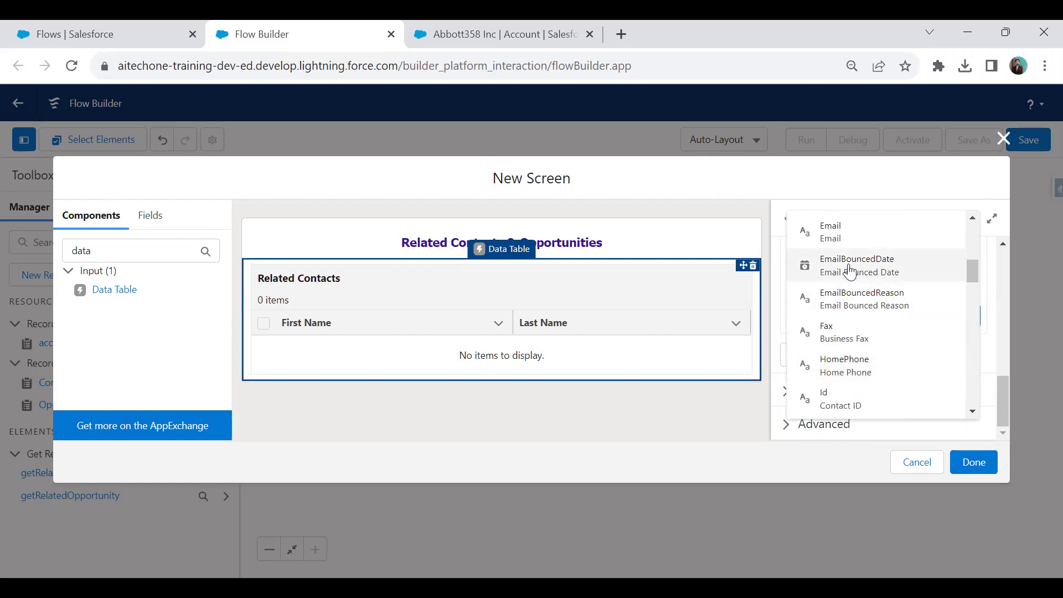
left_click(835, 236)
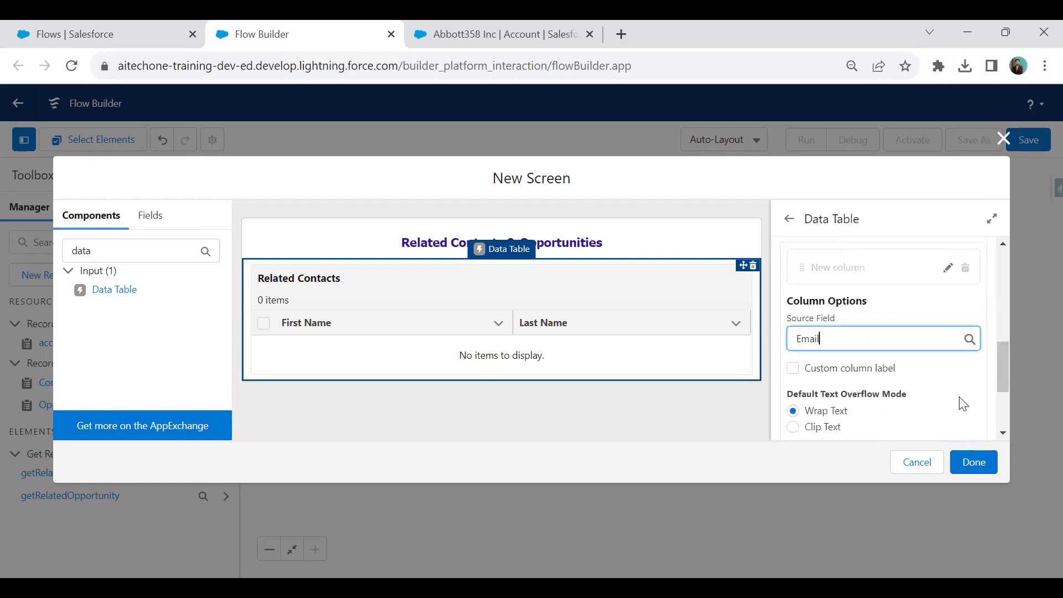
scroll(964, 403, "down", 2)
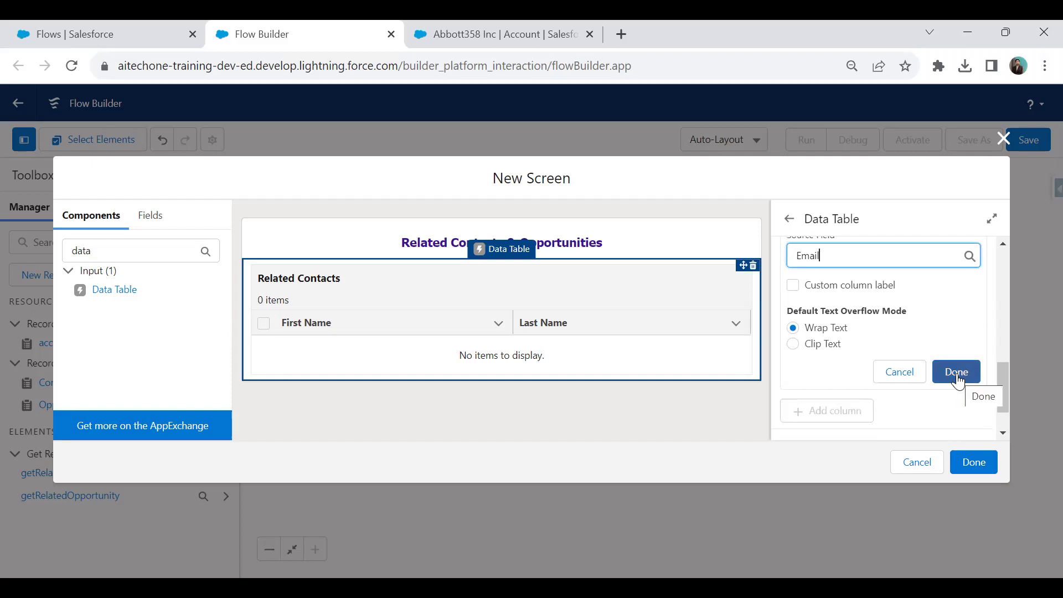
left_click(958, 372)
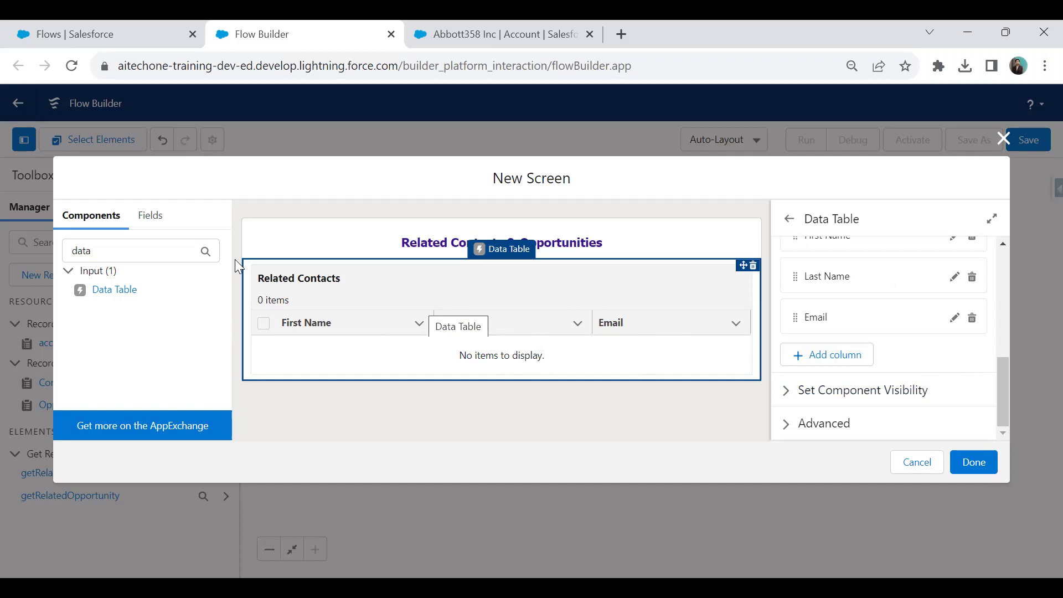
Add a new Data Table with API name table2 and label Related Opportunities.
left_click(109, 295)
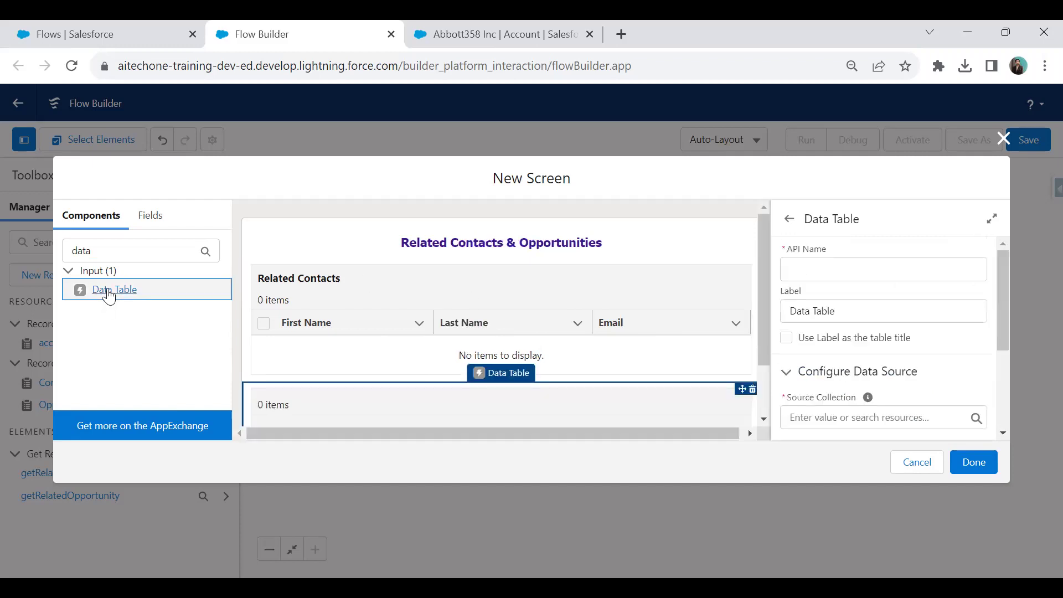
left_click(811, 265)
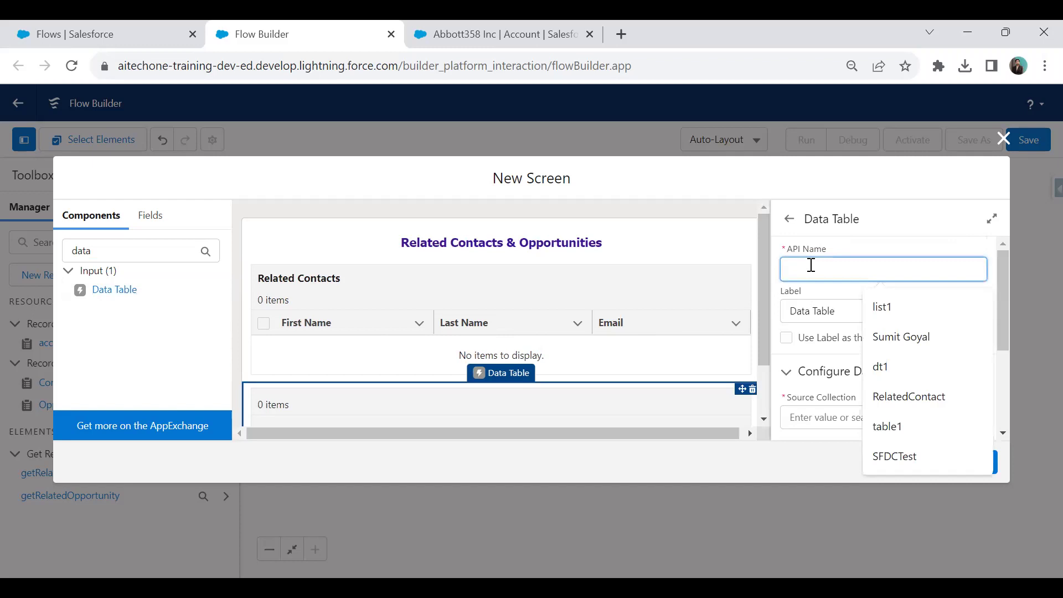
type("table2")
key("BackSpace")
key("BackSpace")
key("BackSpace")
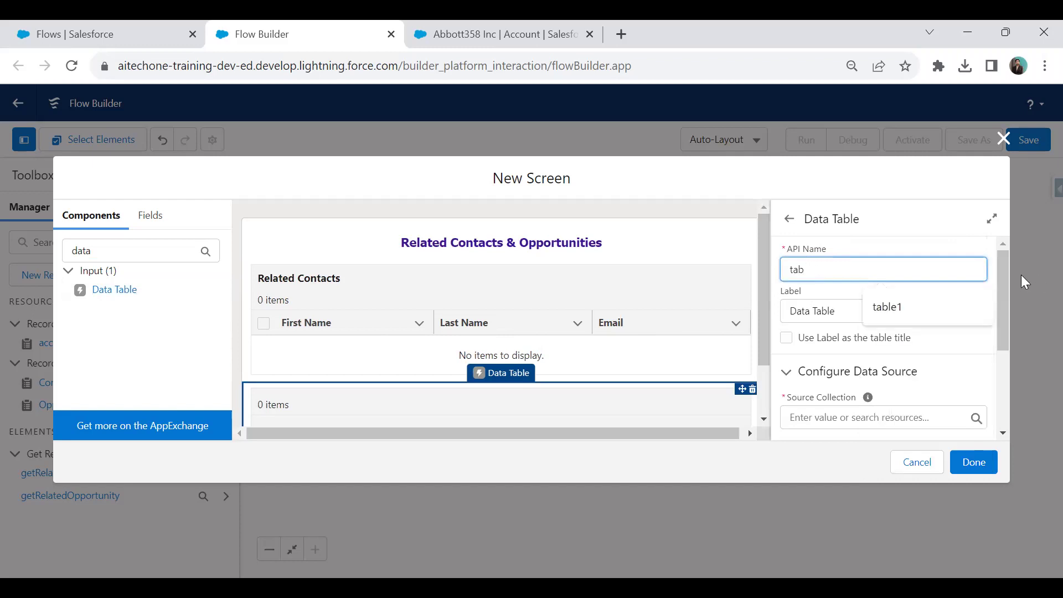
type("le1")
key("BackSpace")
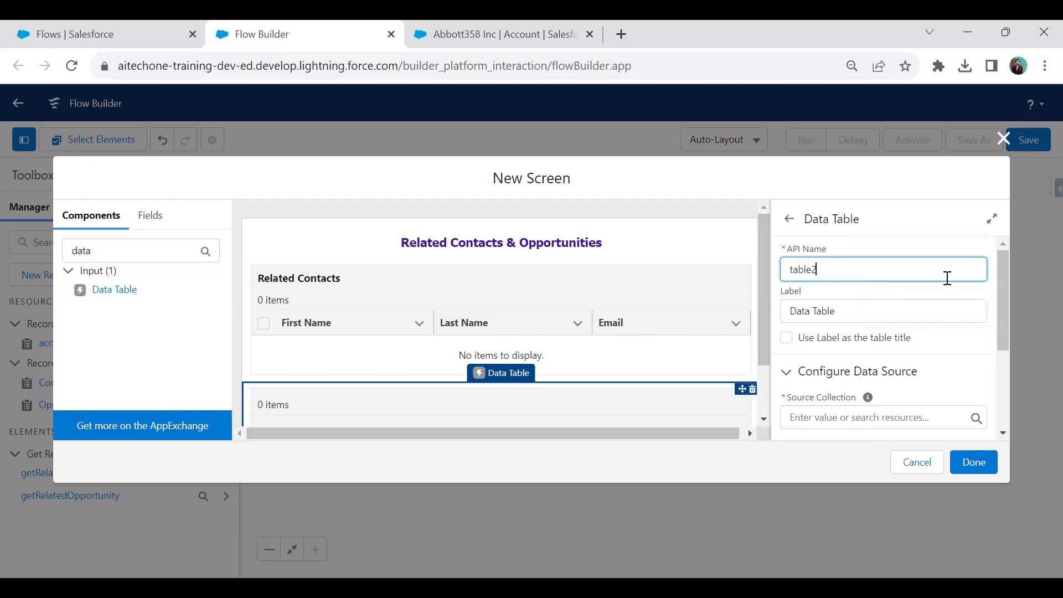
type("2")
key("Tab")
key("BackSpace")
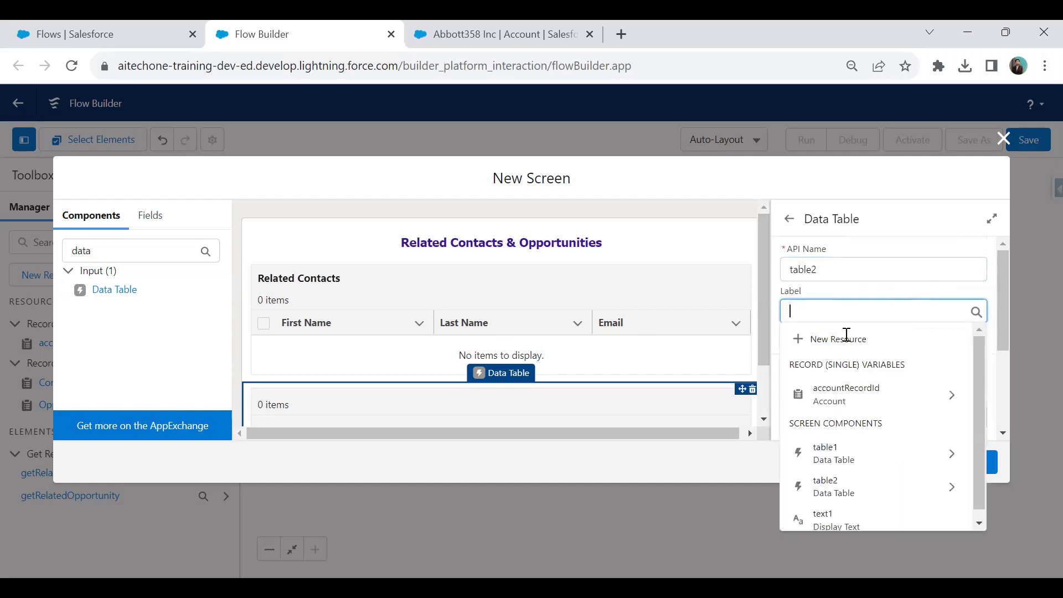
type("Related")
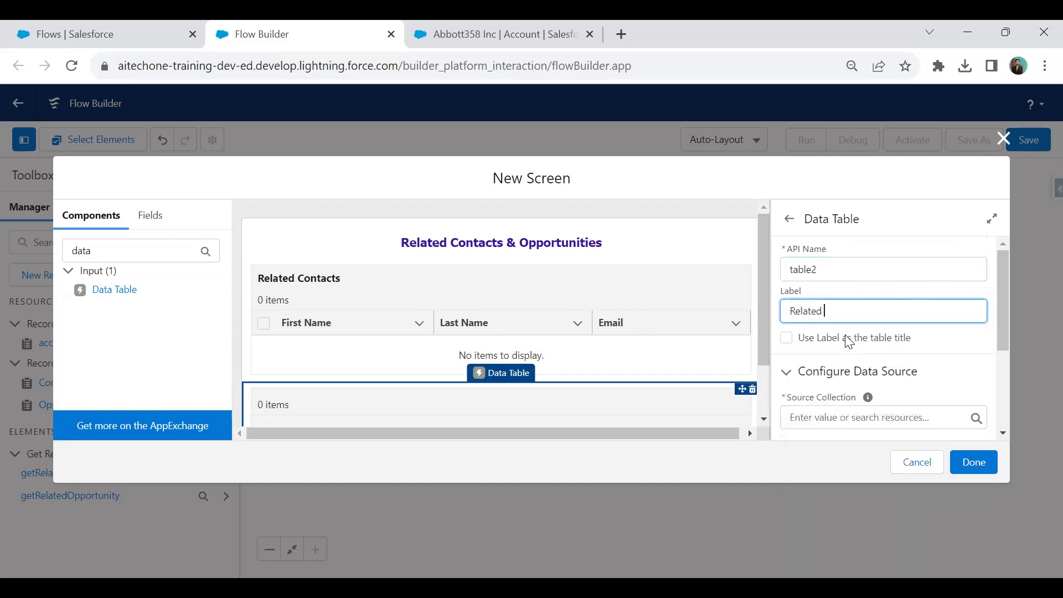
type(" Opportunities")
Use the label as the table title and source it from getRelatedOpportunity's Opportunities.
left_click(786, 338)
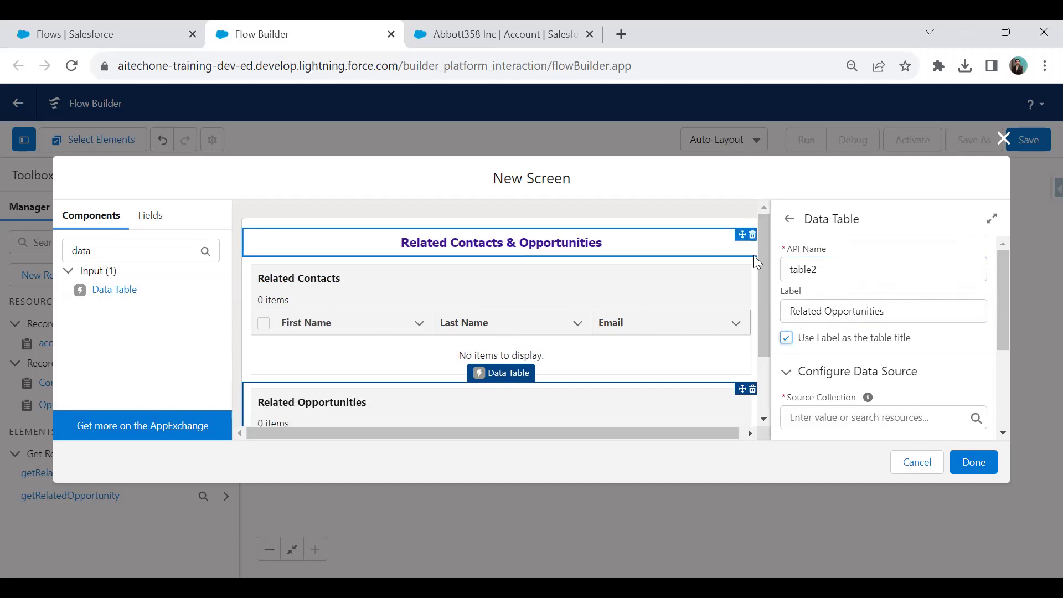
scroll(754, 255, "down", 2)
left_click(857, 409)
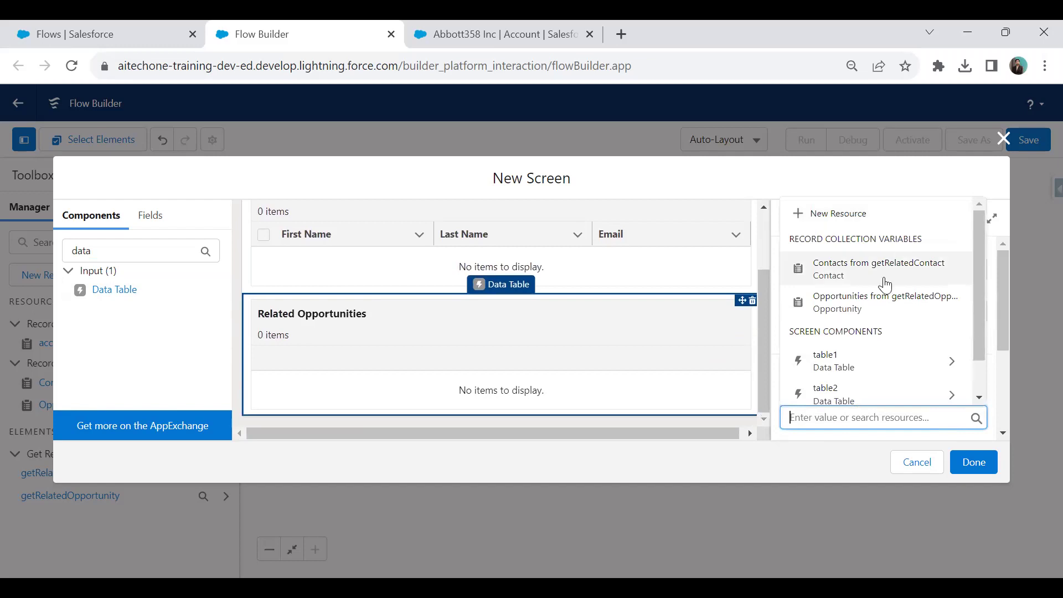
left_click(847, 303)
left_click(788, 361)
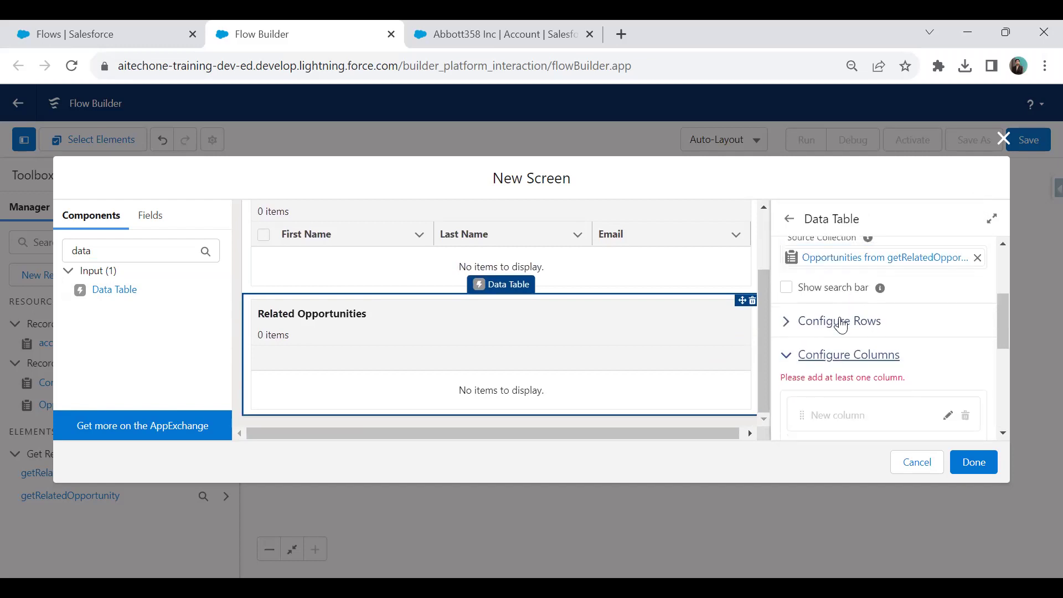
Set the opportunities table's first column to the Name field.
scroll(844, 334, "down", 1)
left_click(844, 324)
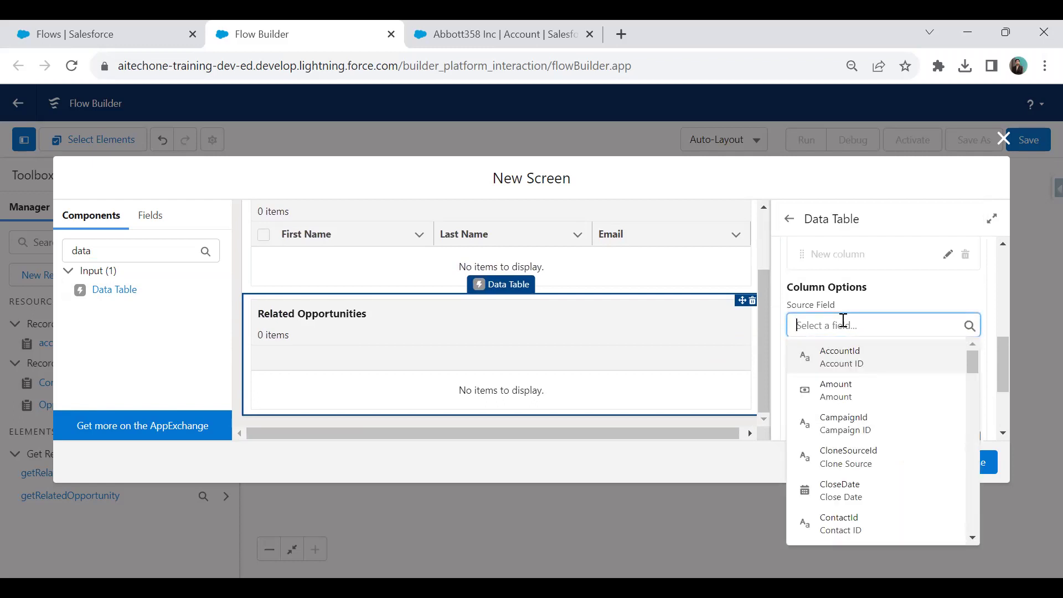
type("Opp")
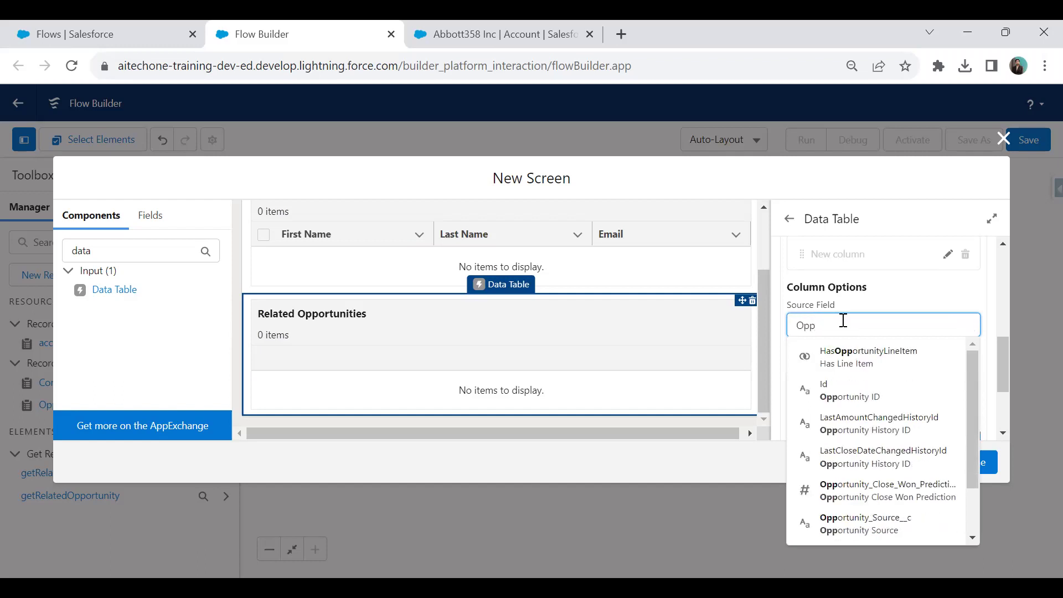
key("BackSpace")
key("BackSpace")
key("BackSpace")
type("Name")
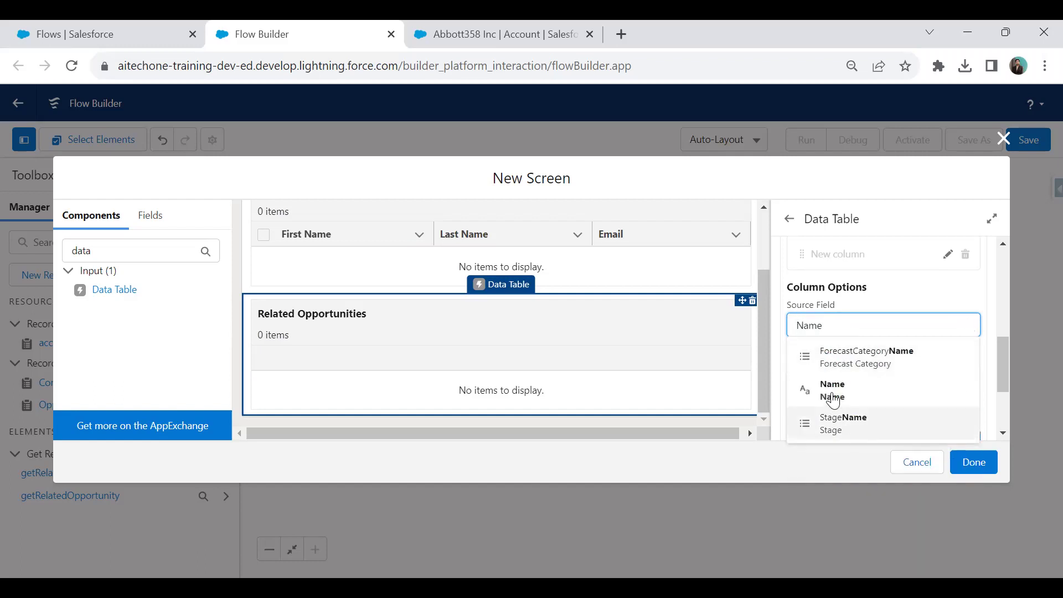
left_click(833, 392)
scroll(850, 378, "down", 2)
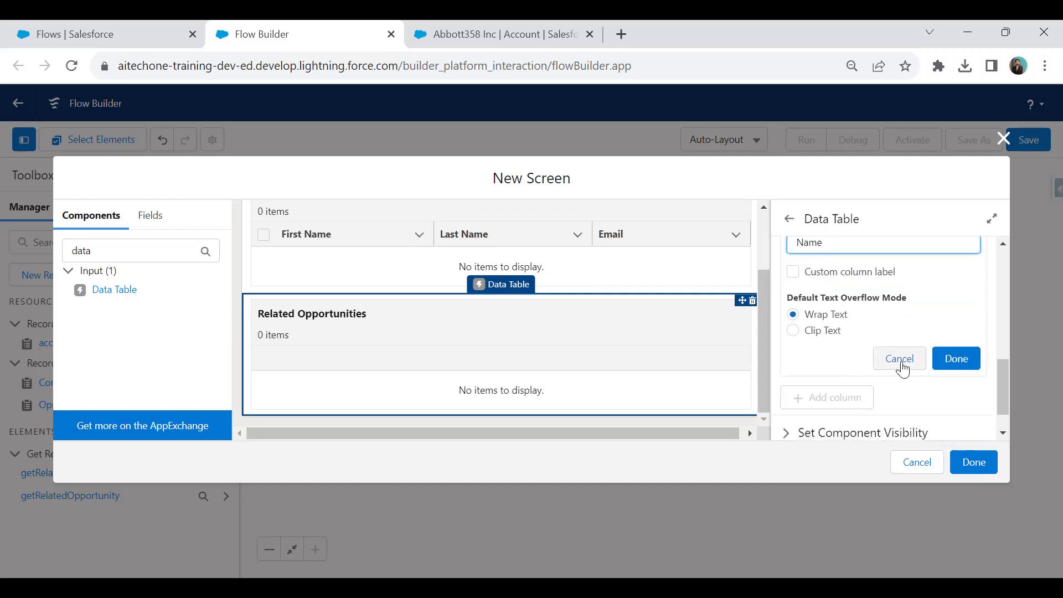
left_click(957, 361)
Add a Stage column sourced from StageName.
left_click(822, 363)
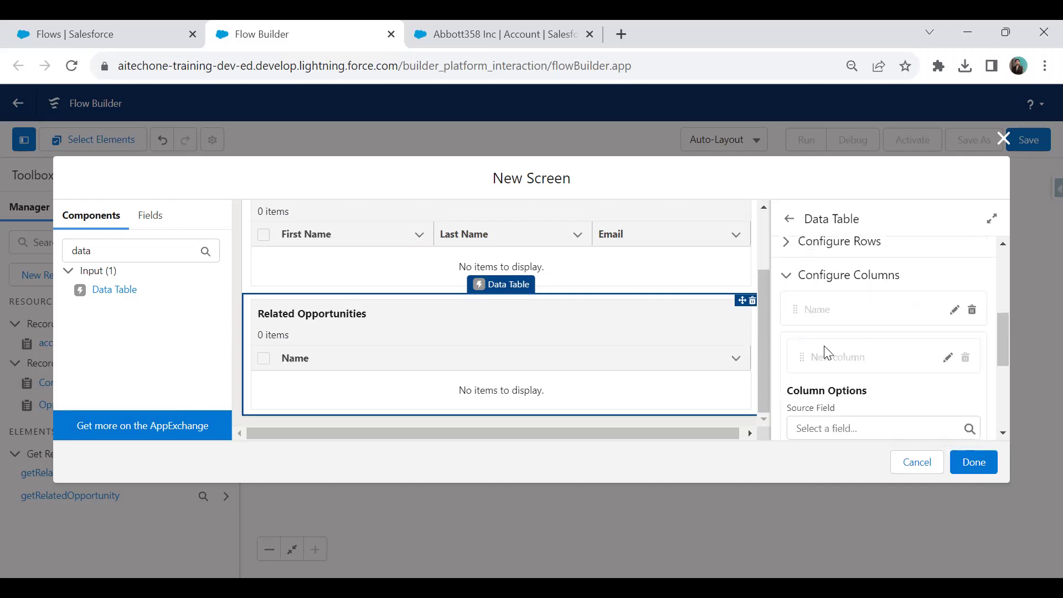
scroll(831, 332, "down", 4)
scroll(814, 382, "up", 3)
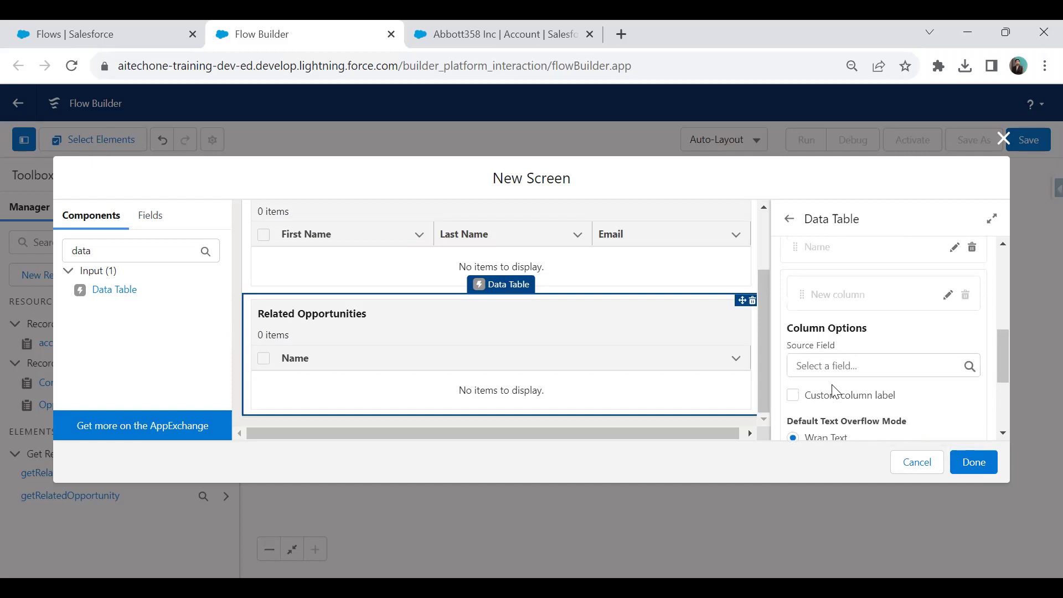
left_click(833, 367)
type("Stage")
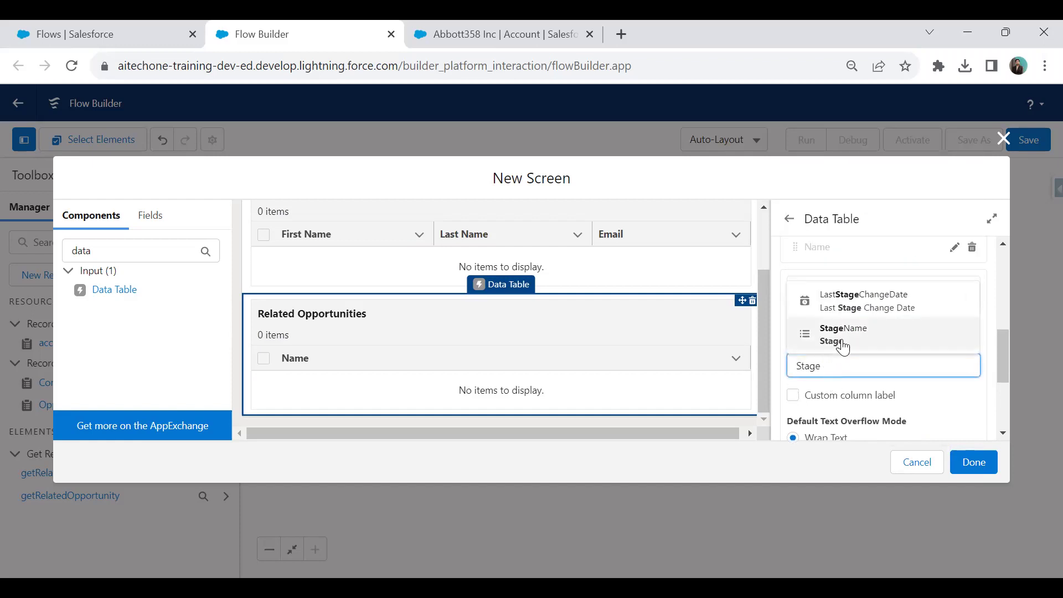
left_click(848, 332)
scroll(895, 386, "down", 2)
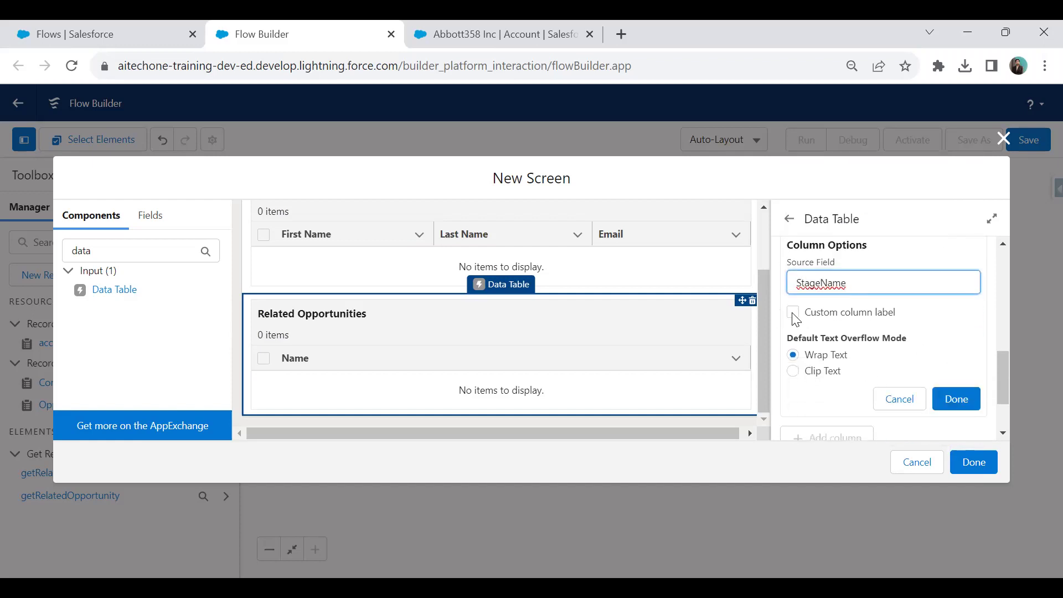
left_click(956, 399)
Add an Amount column sourced from the Amount field.
left_click(829, 353)
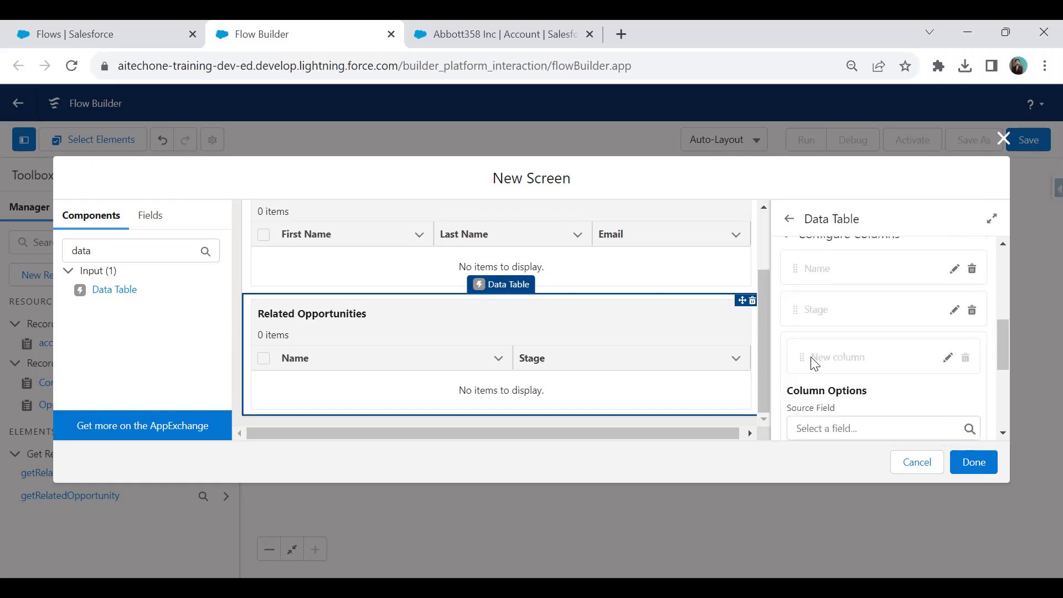
left_click(824, 428)
type("Amou")
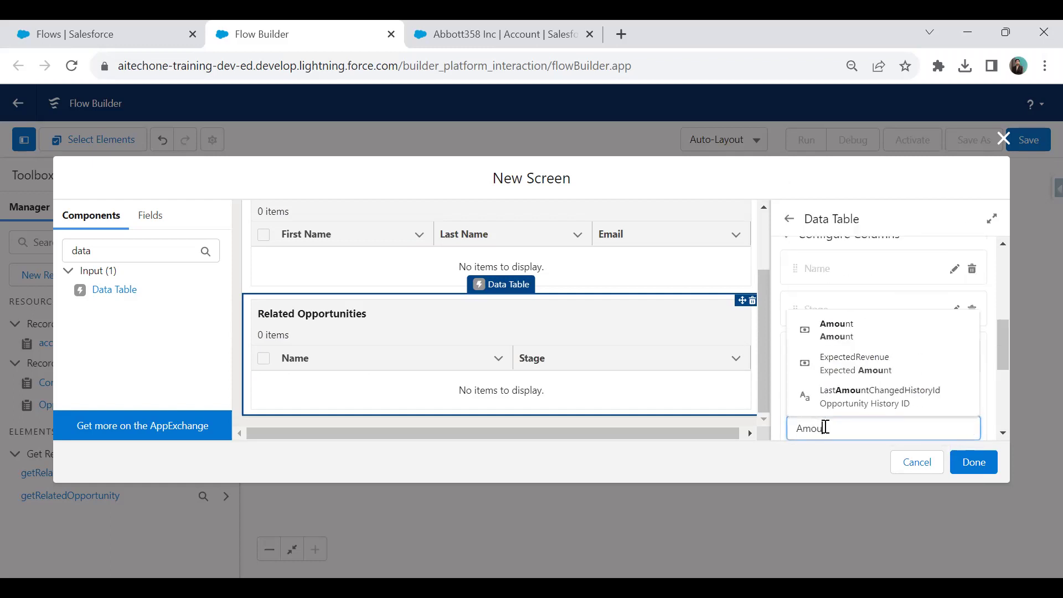
left_click(831, 332)
scroll(930, 385, "down", 3)
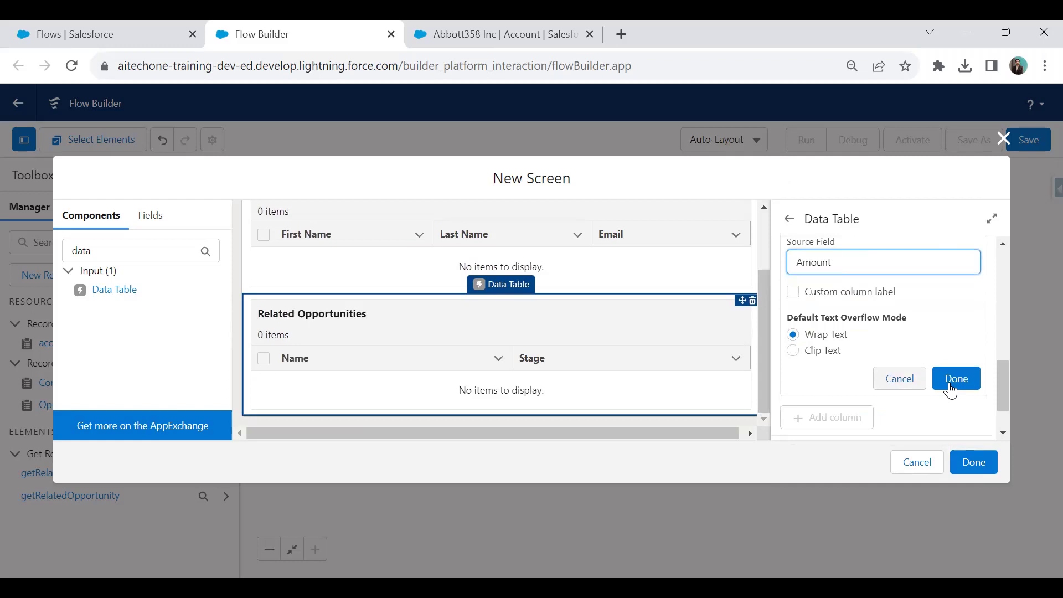
left_click(947, 378)
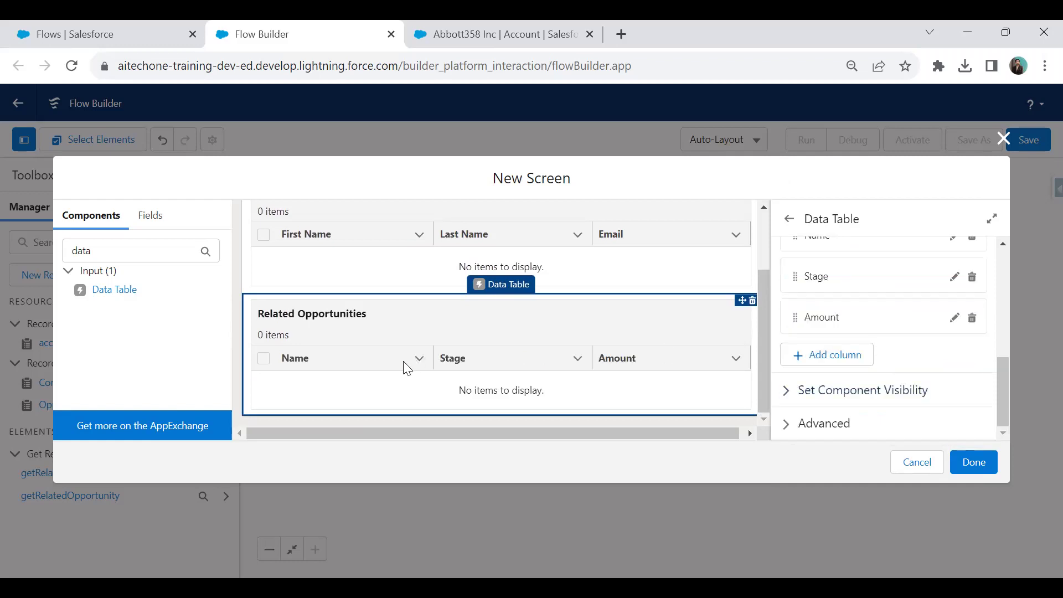
Close the screen editor and save the flow as 'Account Related Contact & Opportunities Flow' with an auto-filled API name.
left_click(972, 462)
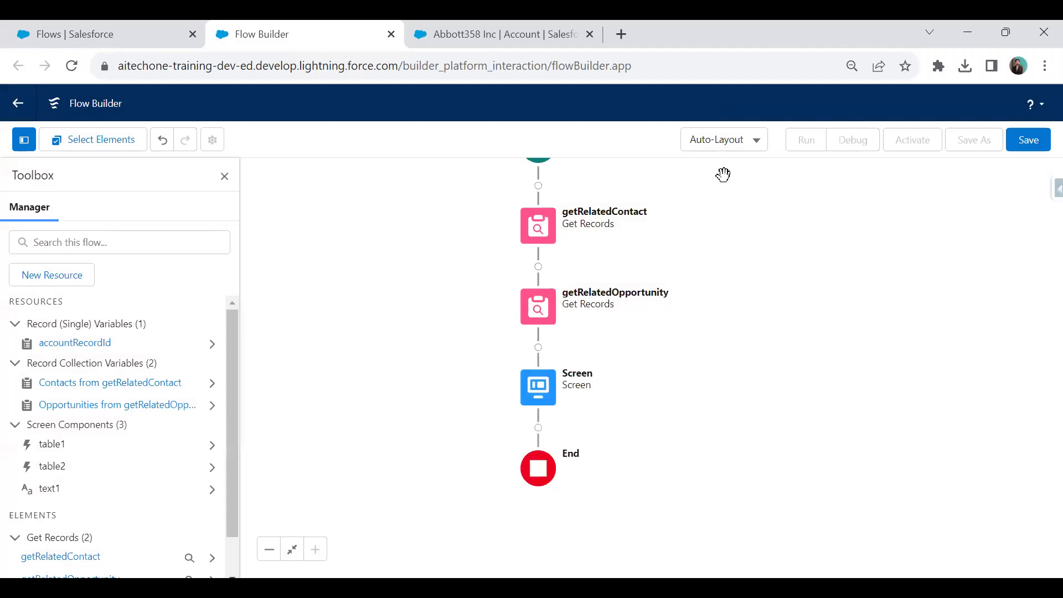
left_click(1029, 139)
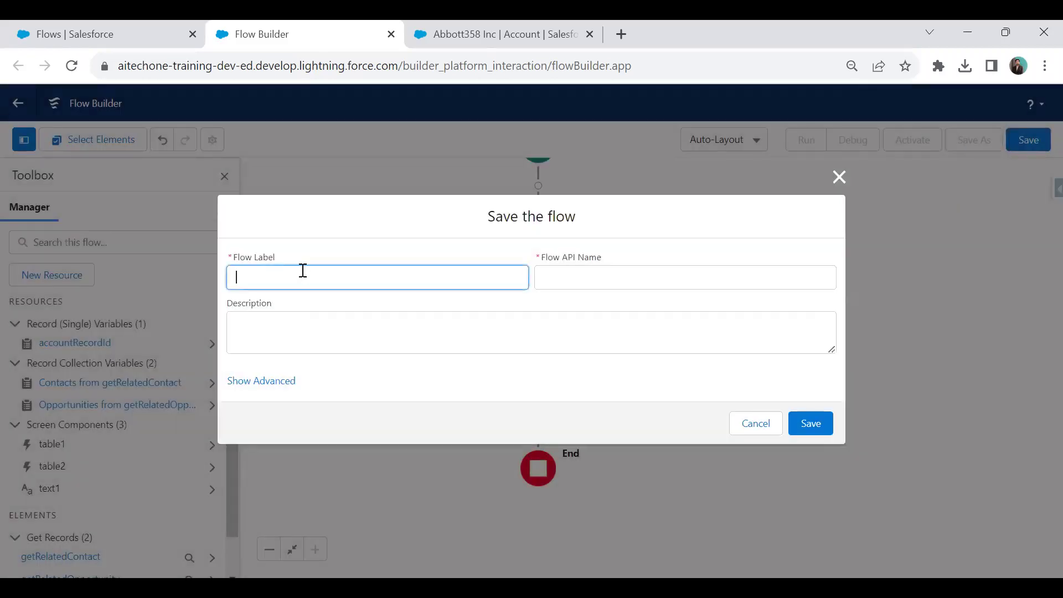
type("Account")
type(" Realte")
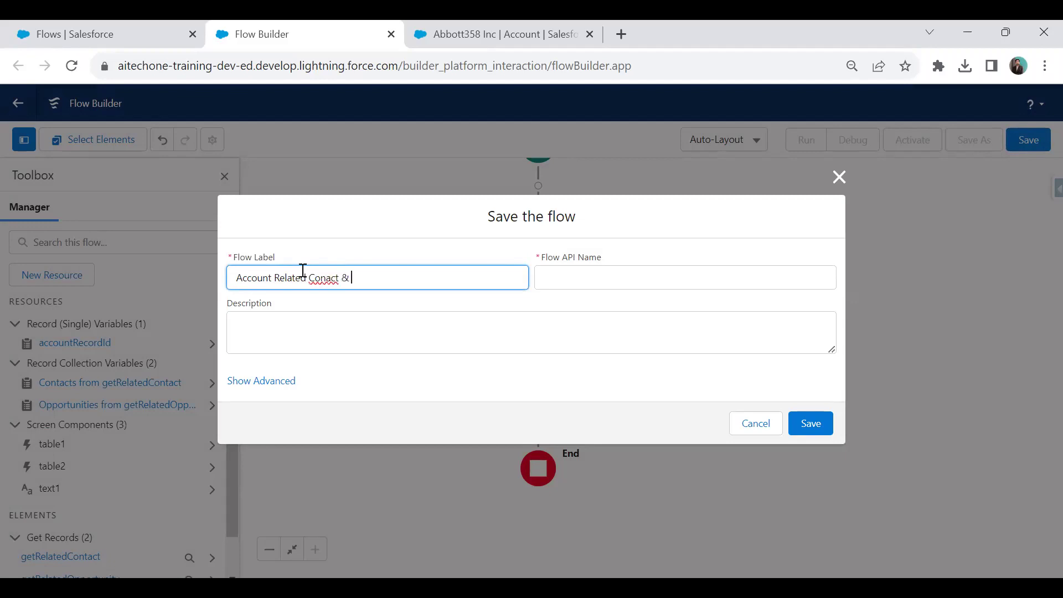
key("BackSpace")
key("BackSpace")
key("BackSpace")
type("tunities Flow")
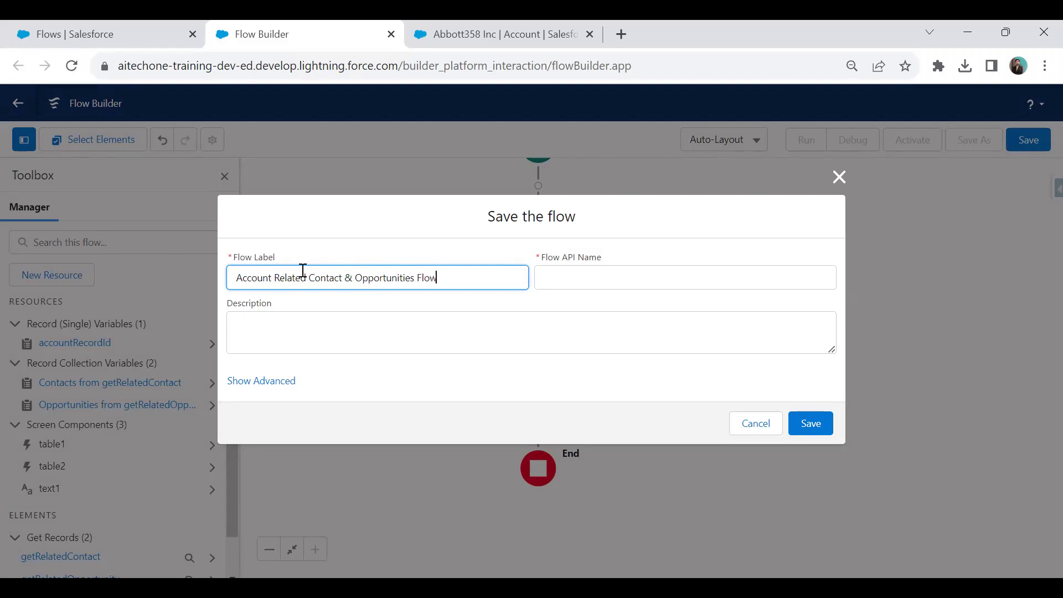
key("Tab")
left_click(797, 422)
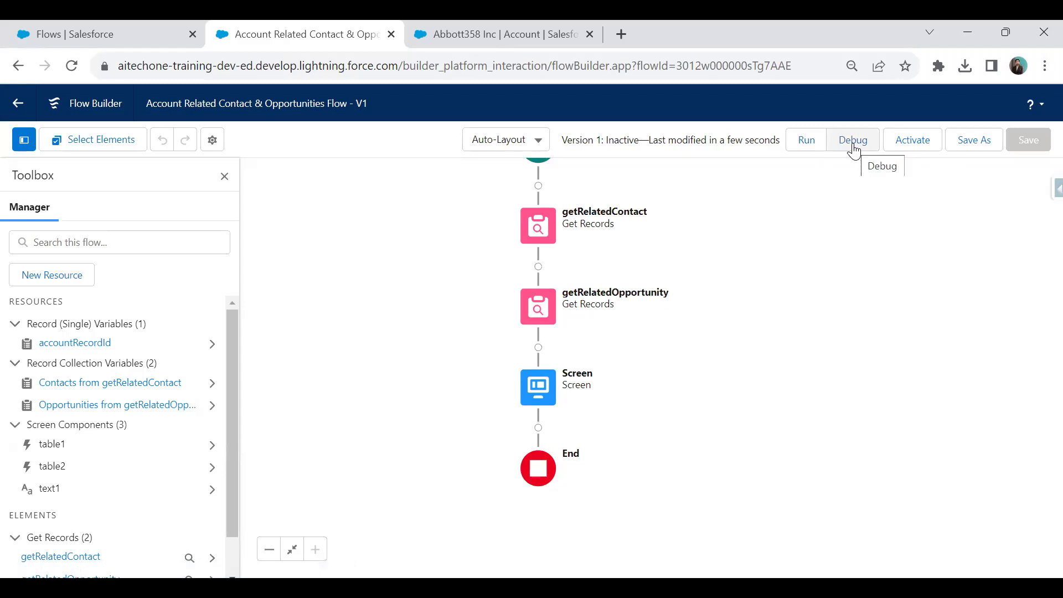
Debug with accountRecordId Abbott358 Inc and confirm one contact and one Closed Won opportunity.
left_click(854, 150)
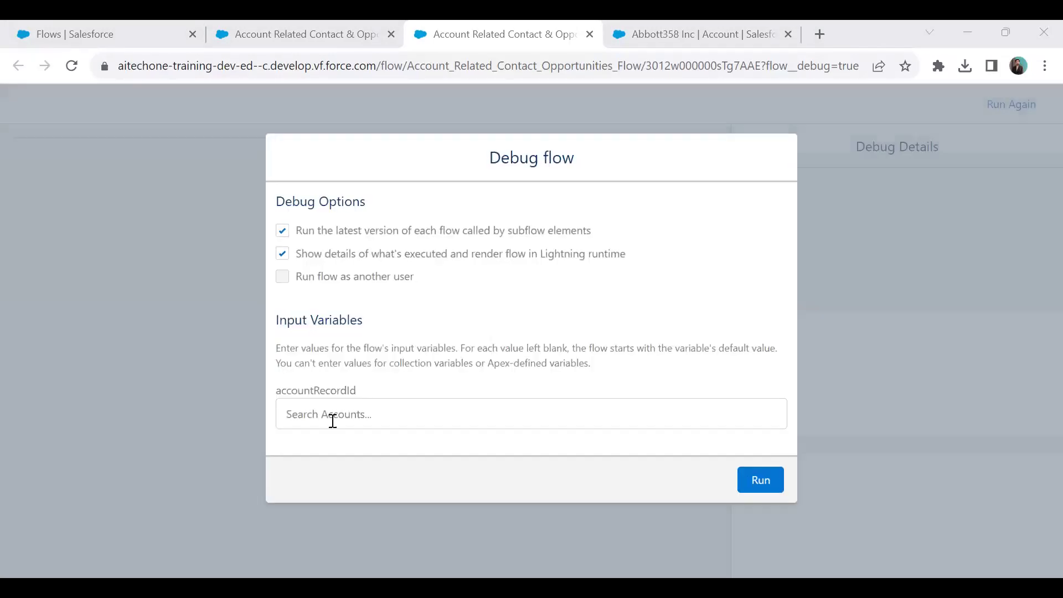
left_click(349, 414)
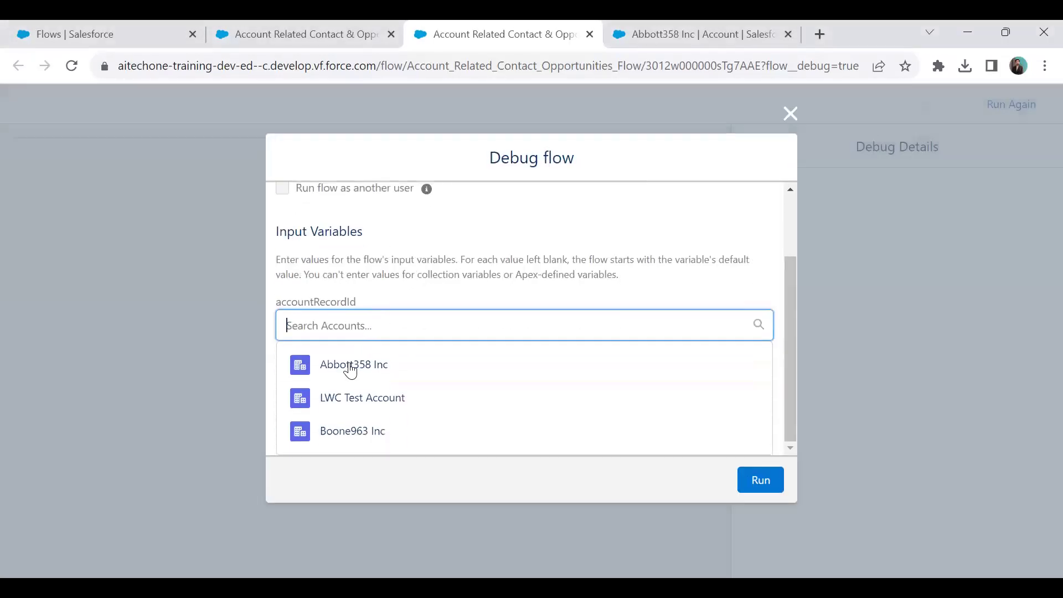
left_click(347, 366)
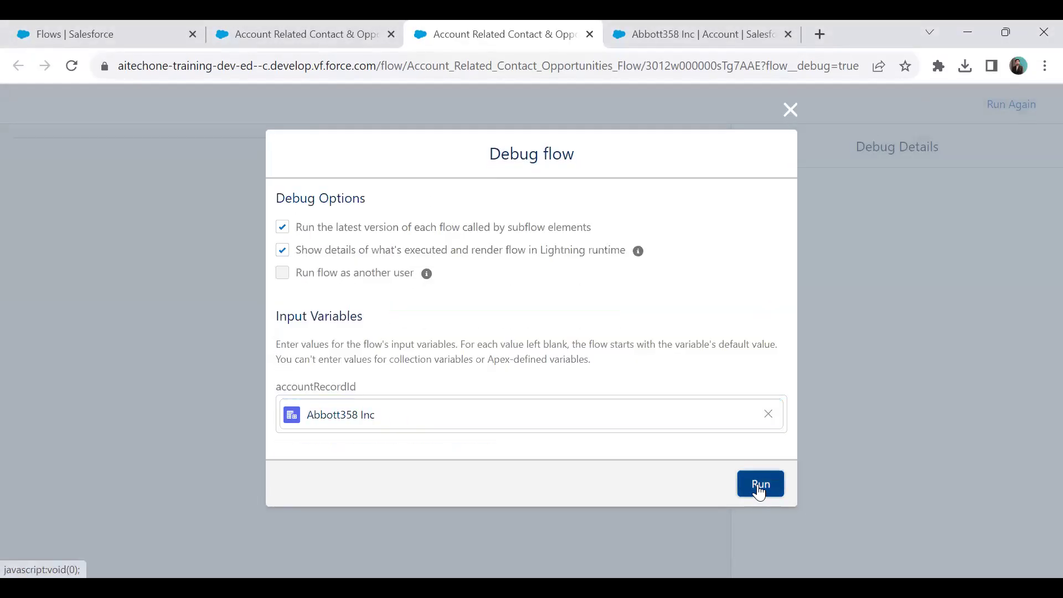
left_click(761, 488)
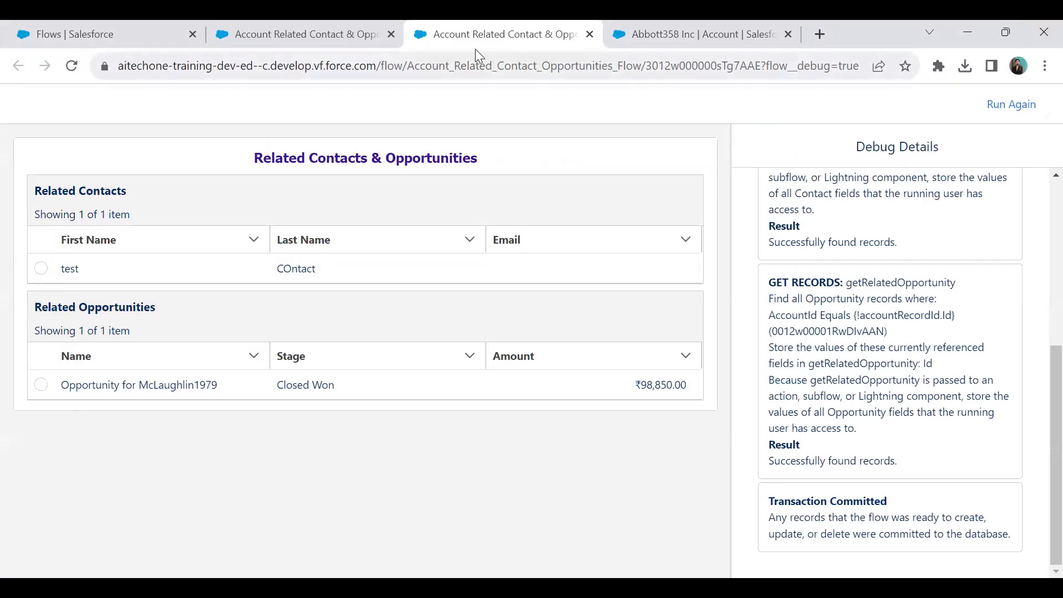
left_click(277, 27)
left_click(479, 22)
left_click(329, 23)
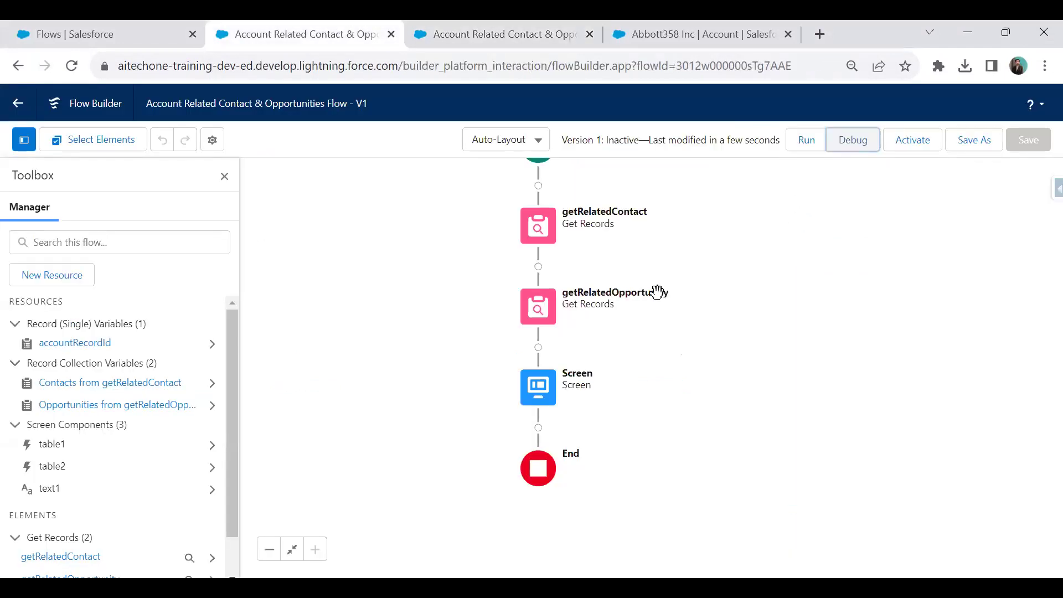
Set the Related Contacts table's Row Selection Mode to View only.
double_click(540, 388)
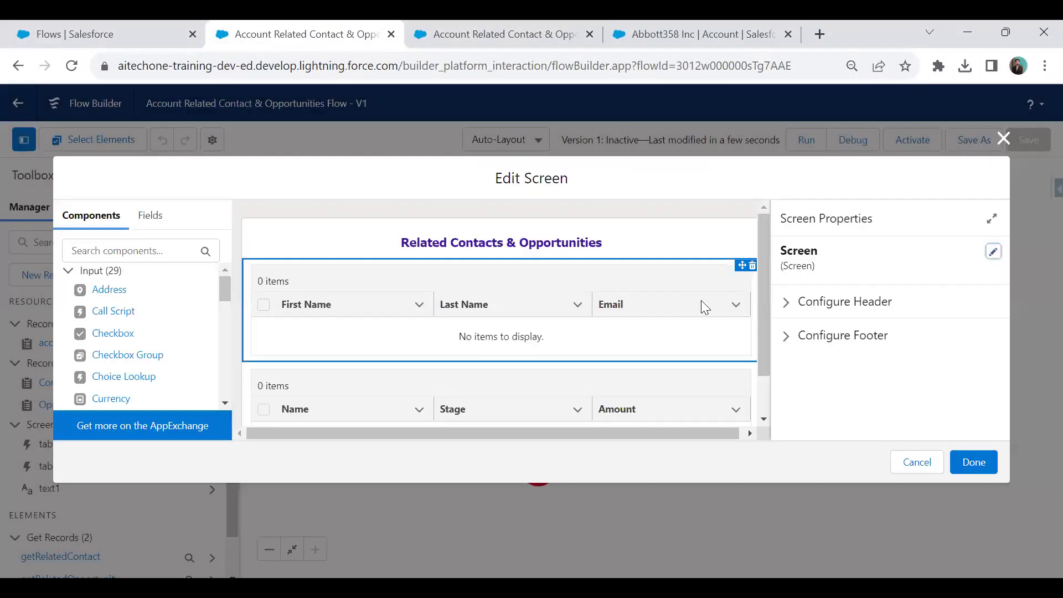
left_click(702, 300)
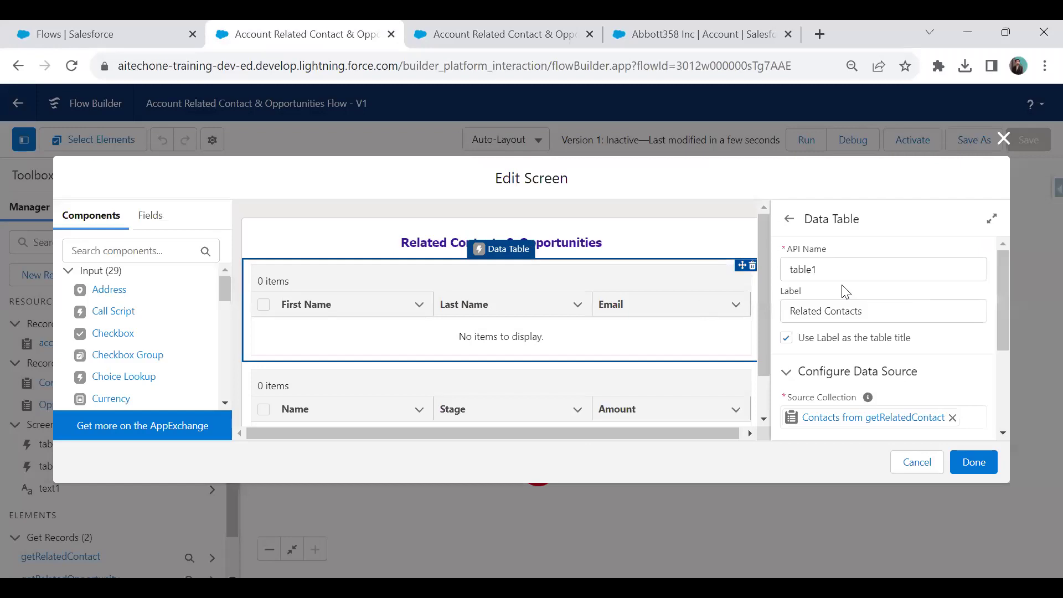
scroll(813, 380, "down", 3)
left_click(792, 328)
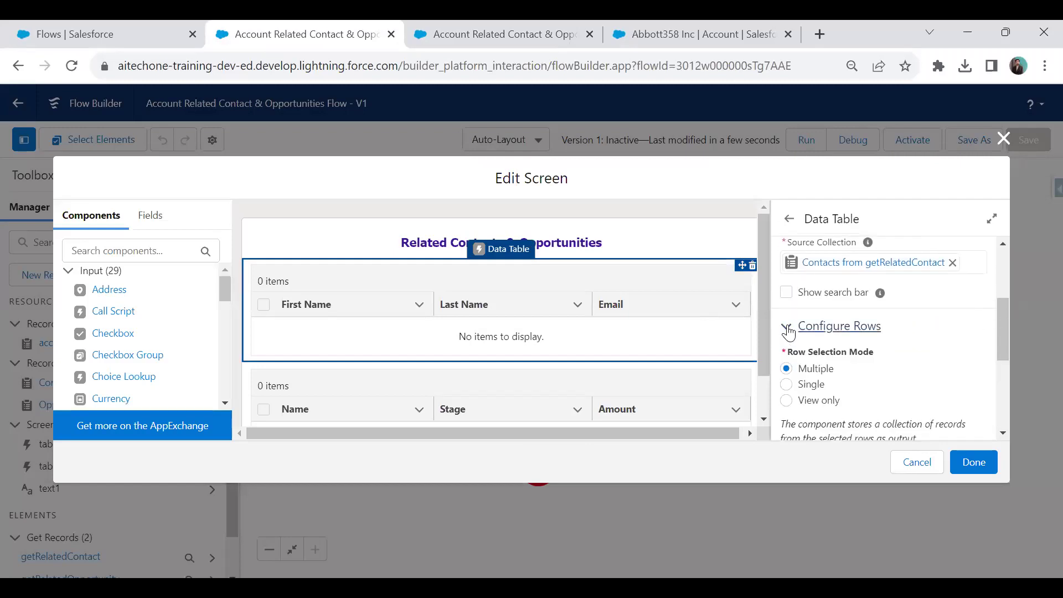
left_click(787, 400)
scroll(842, 333, "down", 3)
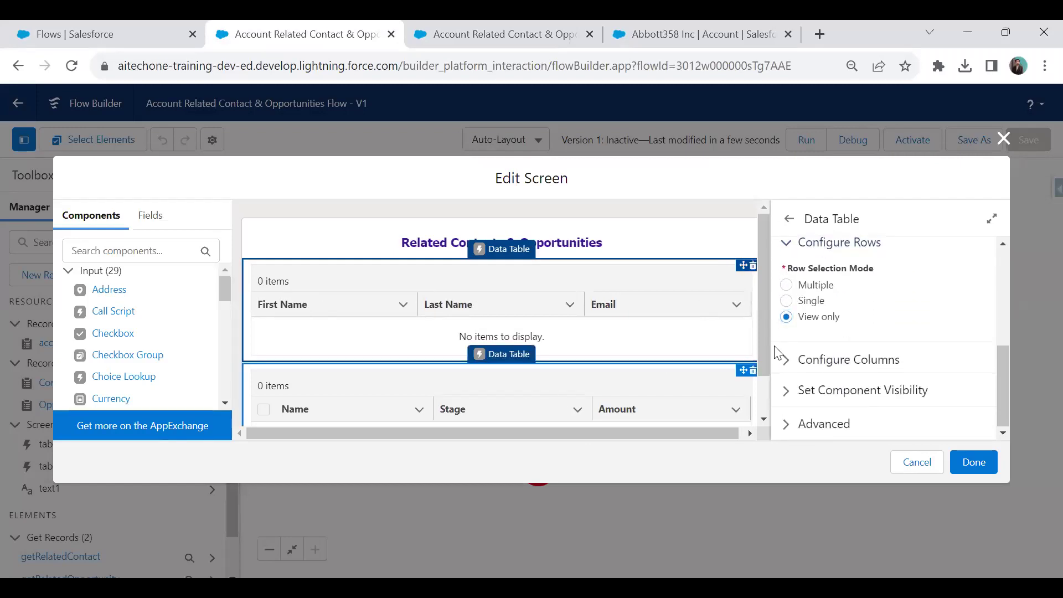
Set the Related Opportunities table to View only, finish the screen and save the flow.
left_click(561, 387)
scroll(820, 332, "down", 3)
left_click(794, 331)
scroll(792, 332, "down", 3)
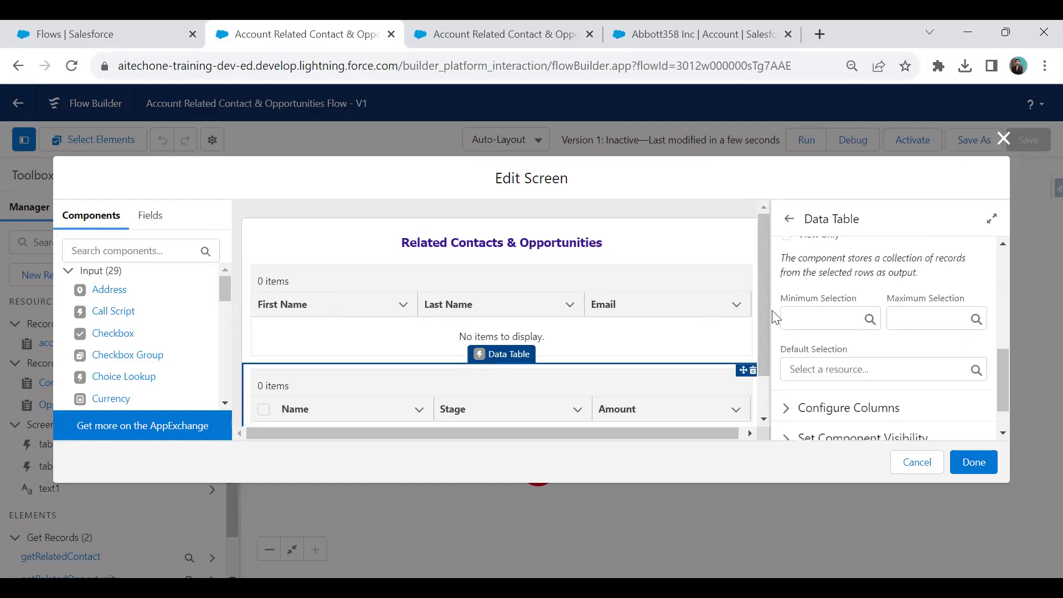
scroll(792, 327, "up", 2)
left_click(787, 318)
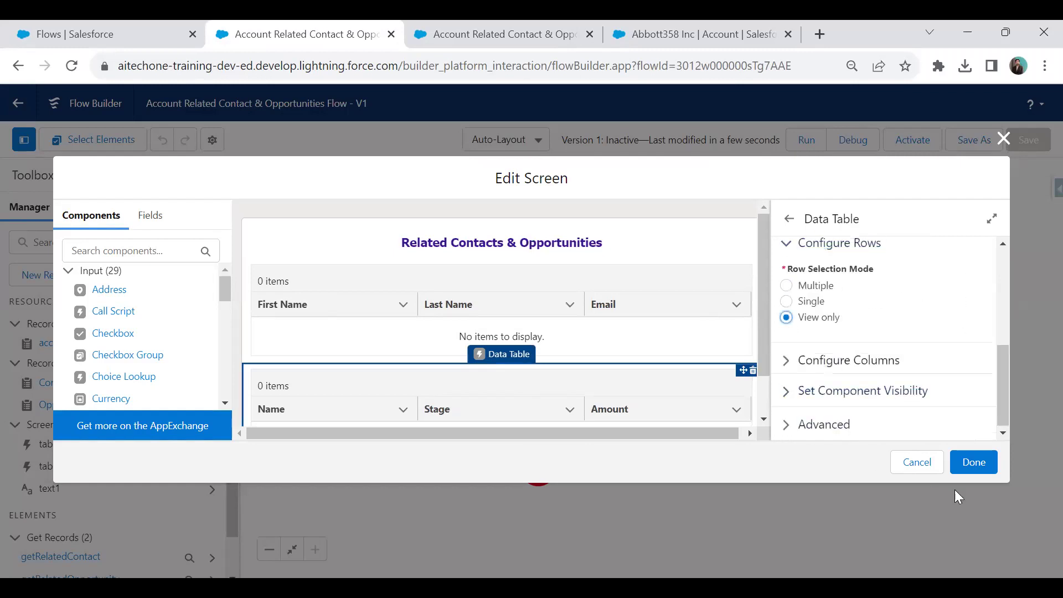
left_click(964, 463)
left_click(1031, 140)
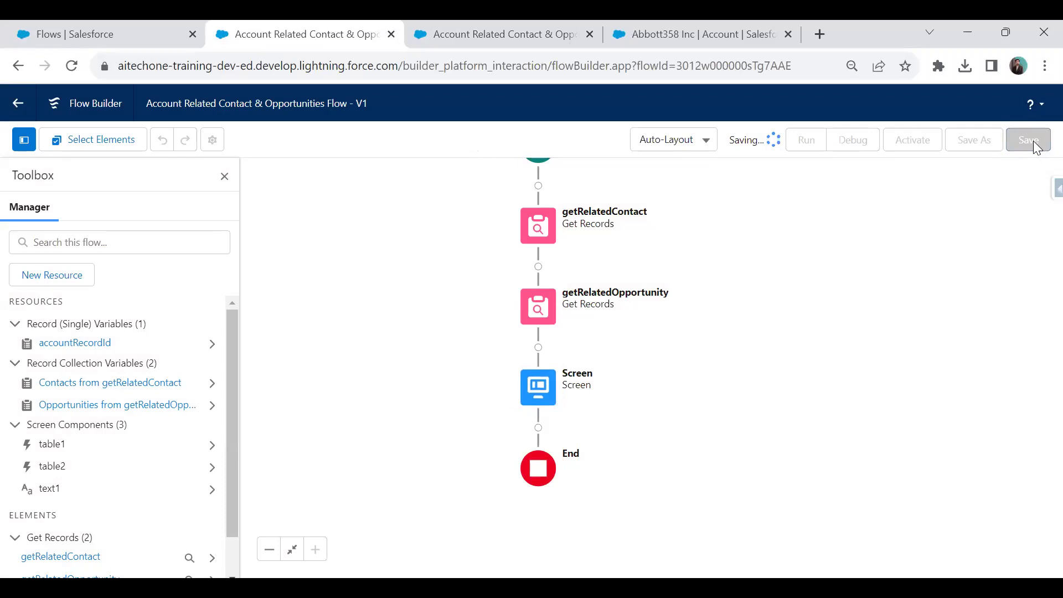
Close the old, failed debug results tab.
left_click(504, 23)
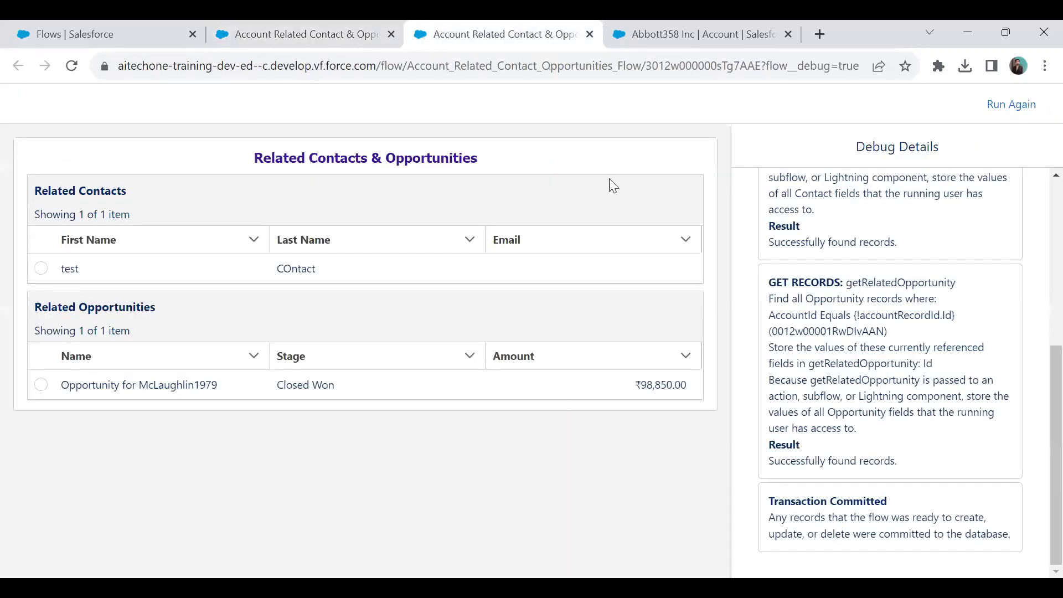
left_click(1002, 118)
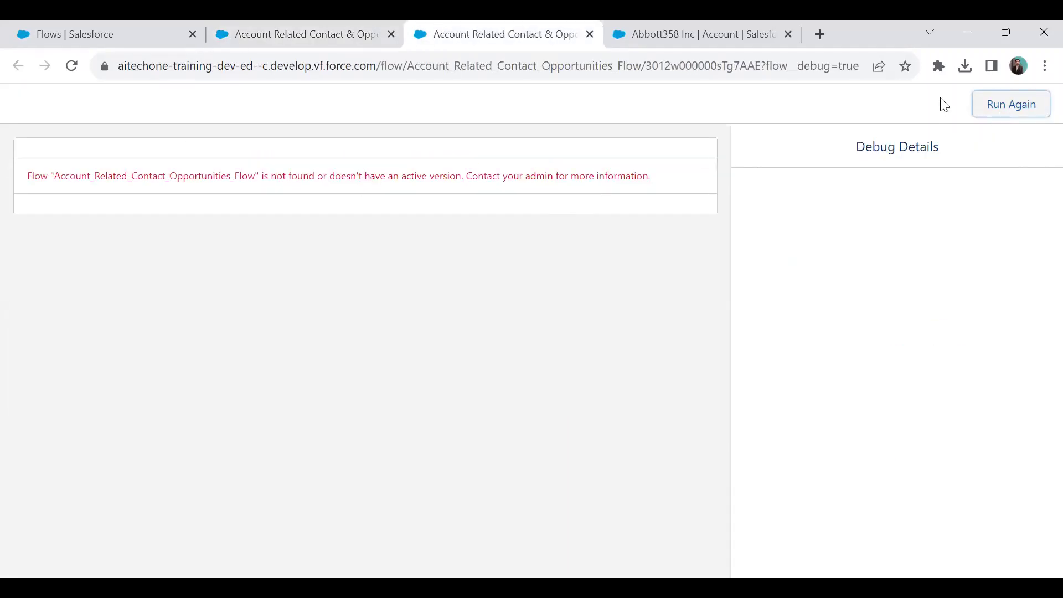
left_click(590, 34)
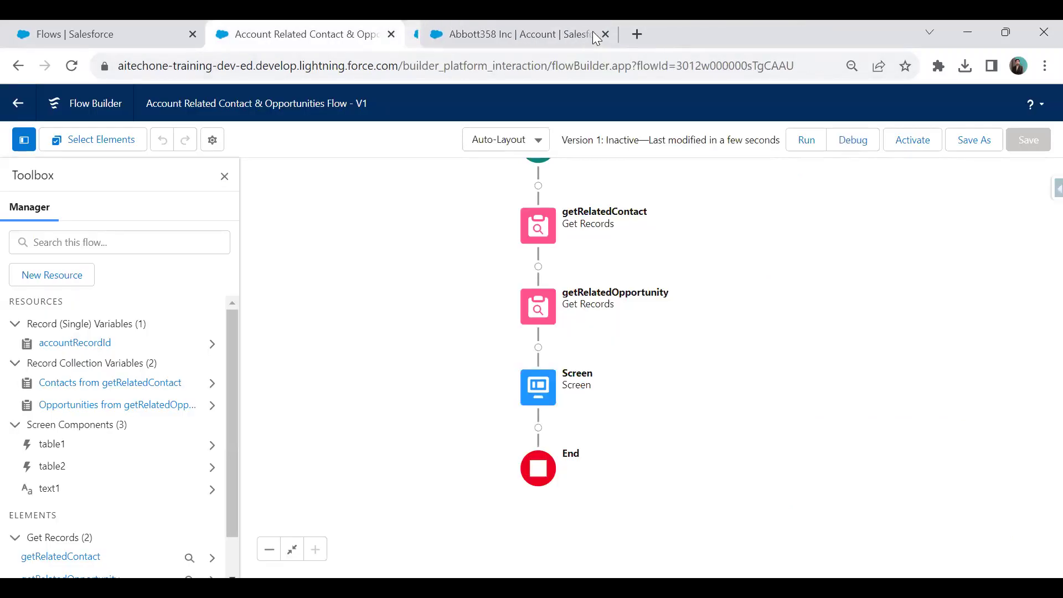
Run a fresh debug for Abbott358 Inc, check the view-only tables, and close the results tab.
left_click(838, 133)
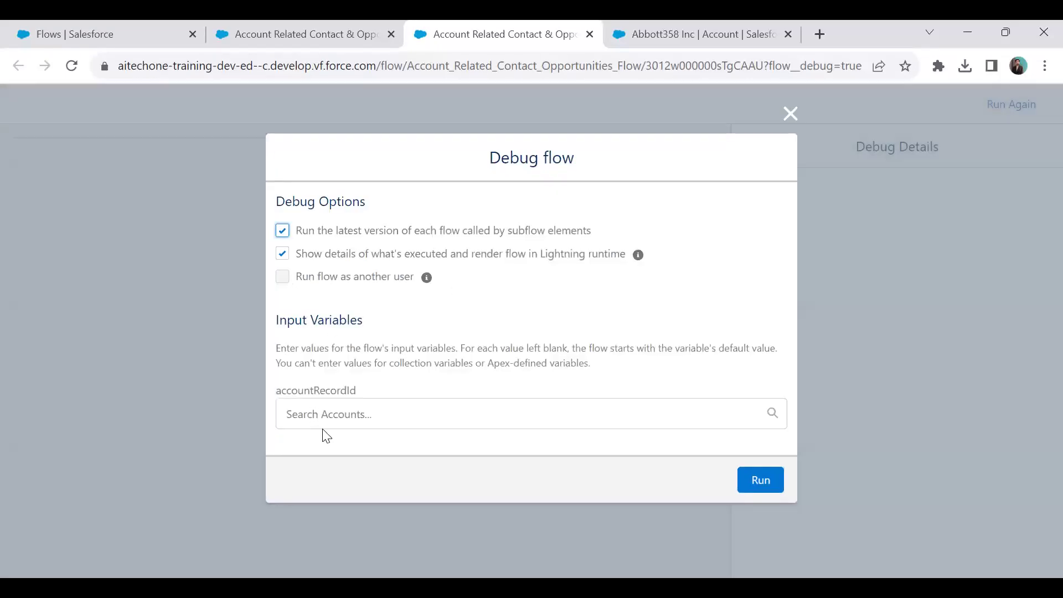
left_click(333, 419)
left_click(349, 456)
left_click(760, 491)
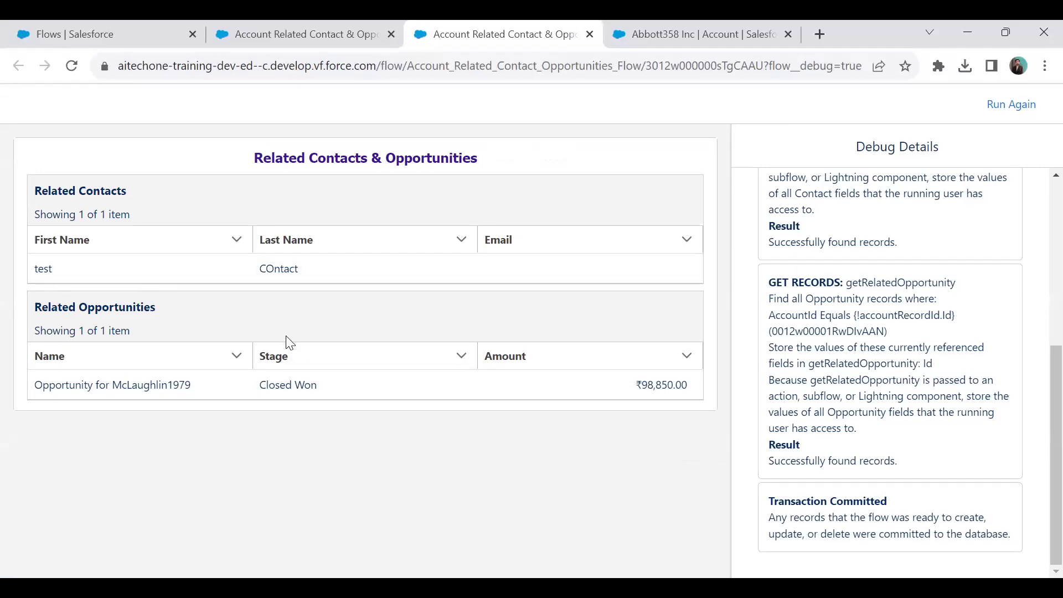
left_click(586, 33)
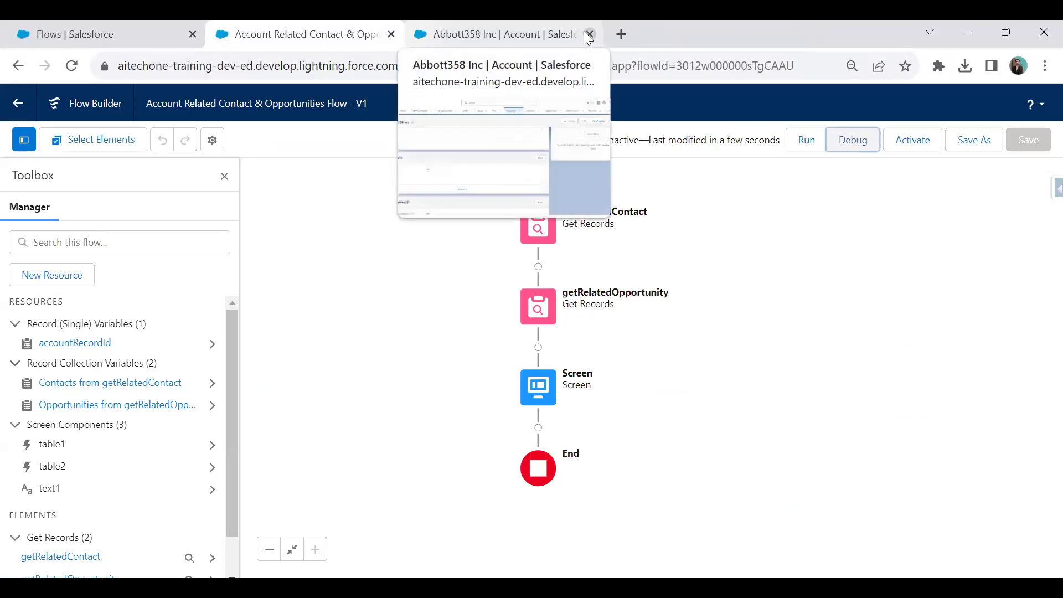
Activate the flow as Version 1, then switch to the Abbott358 Inc account tab.
left_click(547, 23)
left_click(335, 30)
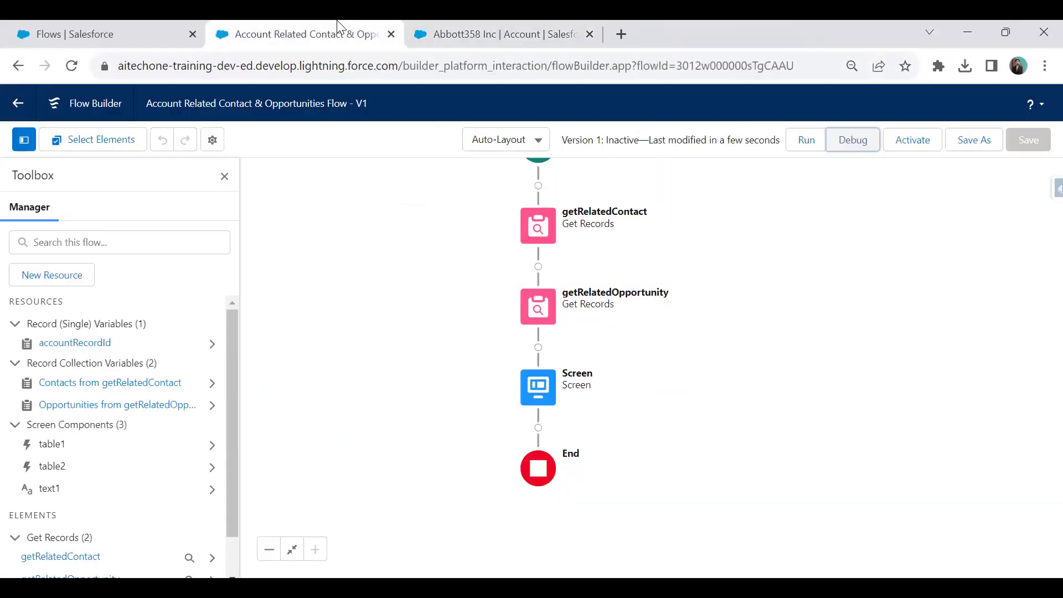
left_click(906, 150)
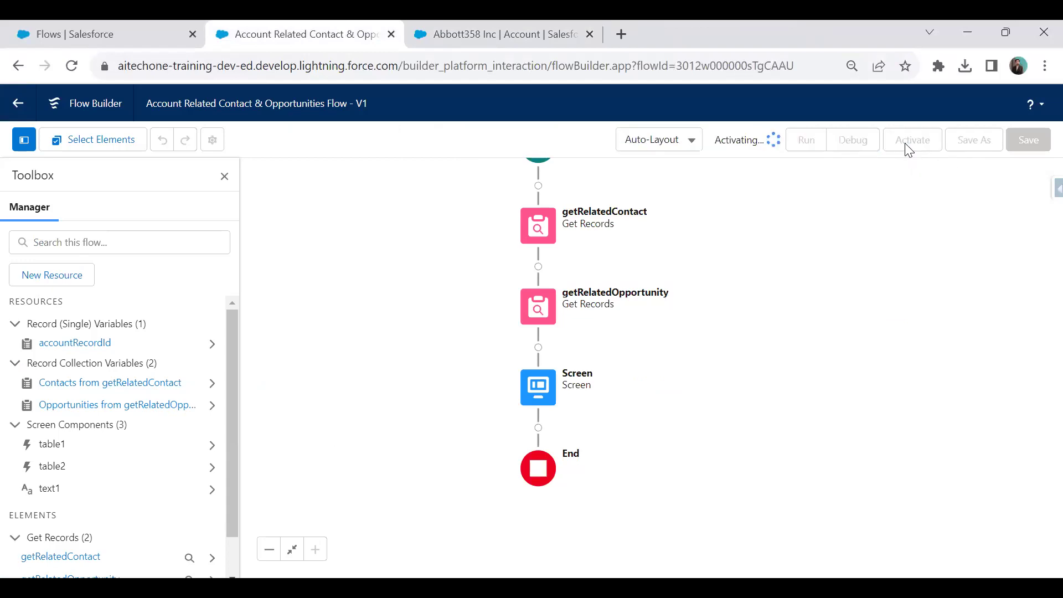
left_click(478, 23)
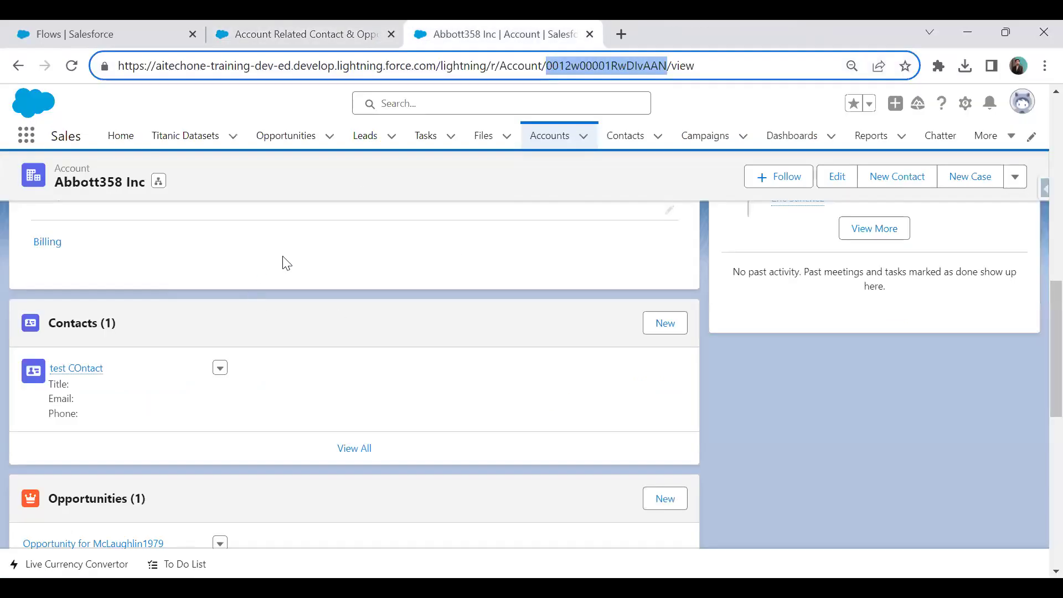
Place a one-column Flow component with the new flow above Add New Contact and save the page.
left_click(965, 103)
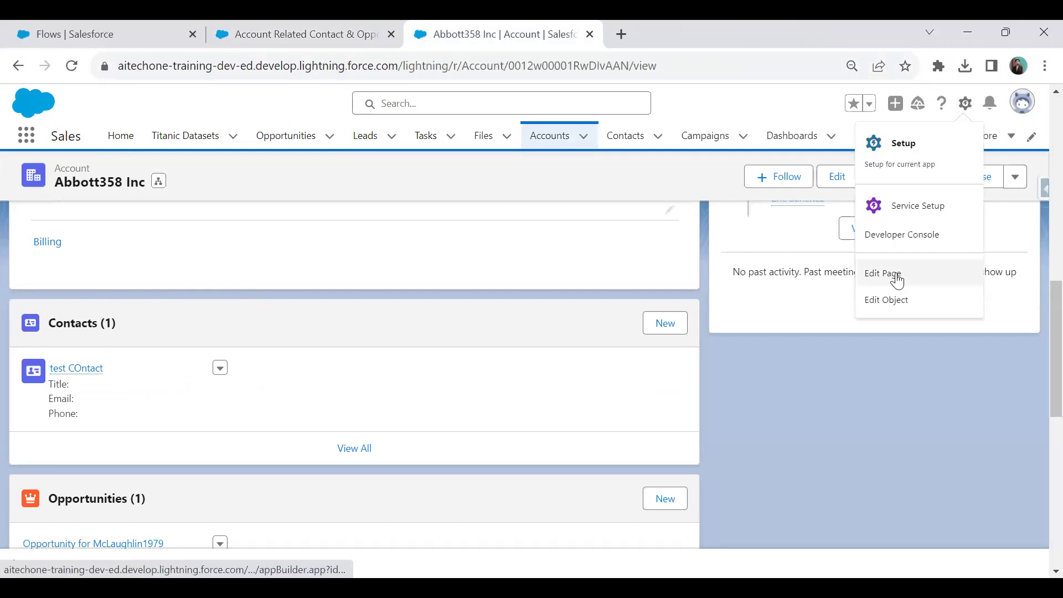
left_click(898, 280)
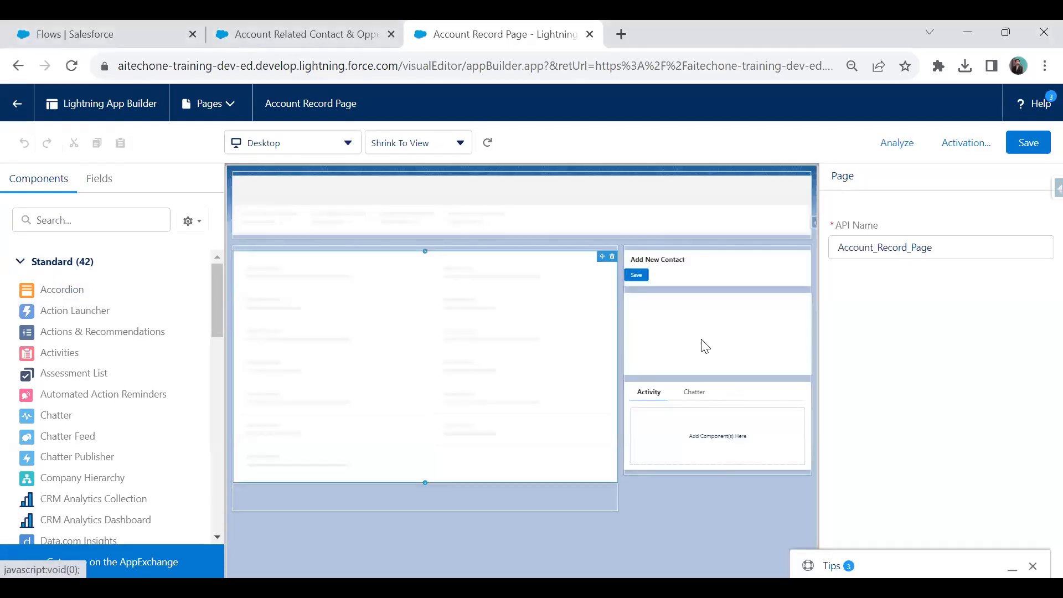
scroll(31, 468, "down", 3)
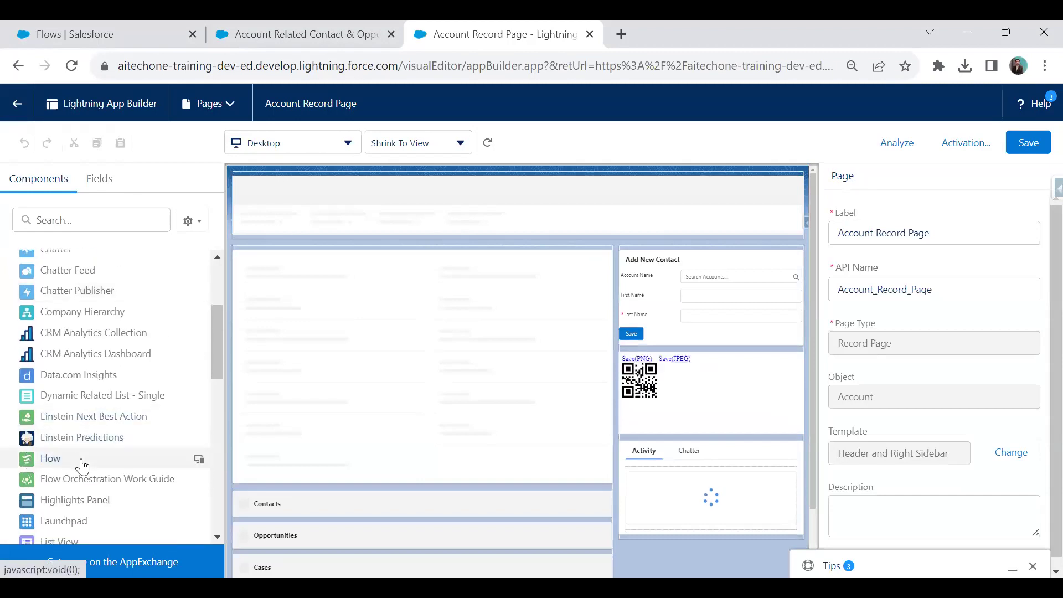
mouse_move(30, 468)
left_mouse_down()
mouse_move(635, 270)
mouse_move(634, 249)
left_mouse_up()
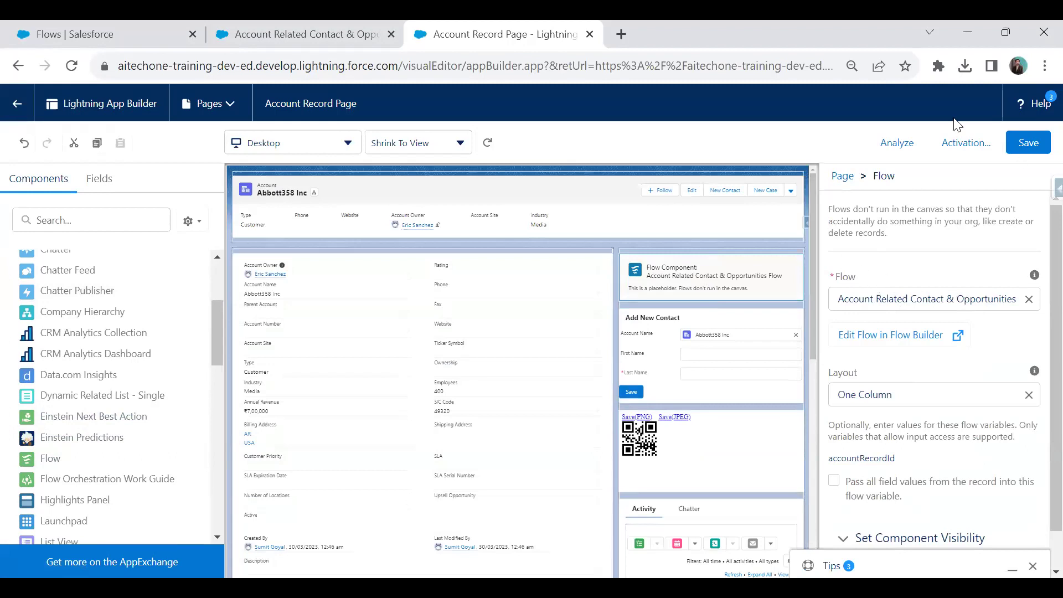
left_click(1026, 145)
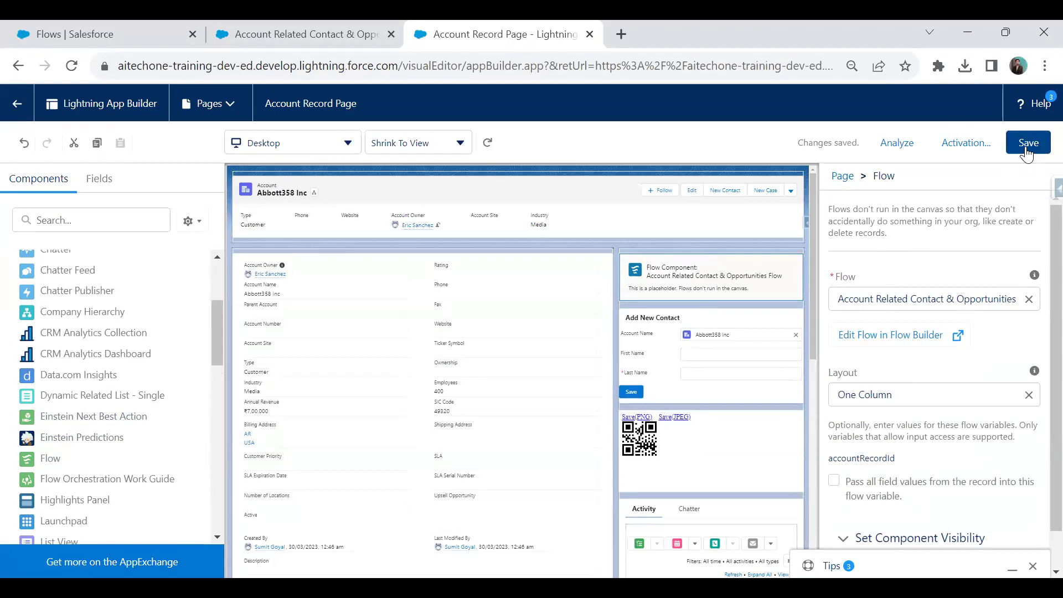
left_click(280, 25)
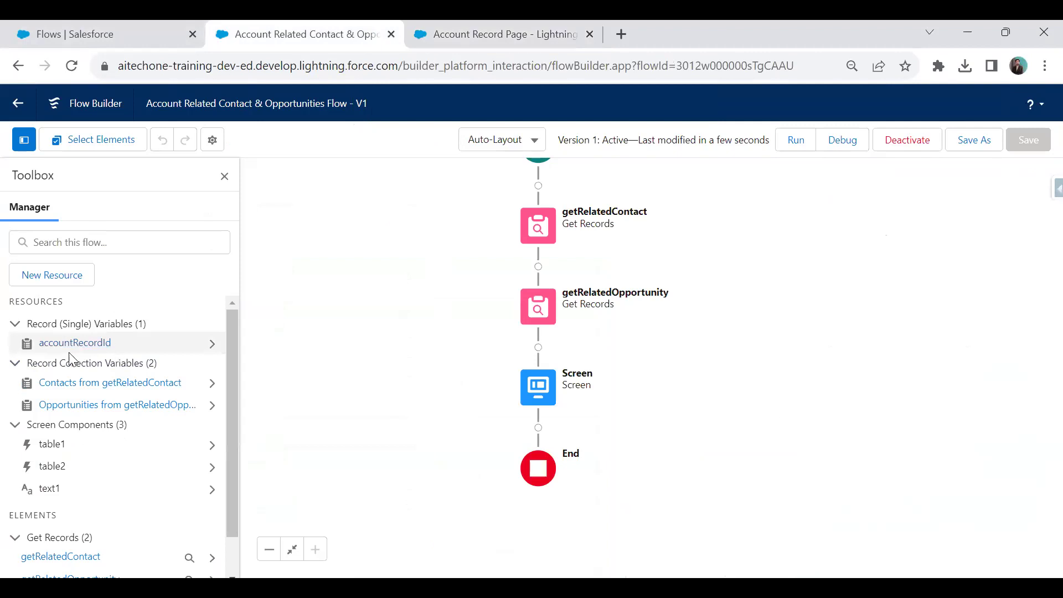
Browse the Related Contacts & Opportunities tables on Abbott358 Inc, then reopen Edit Page.
left_click(496, 29)
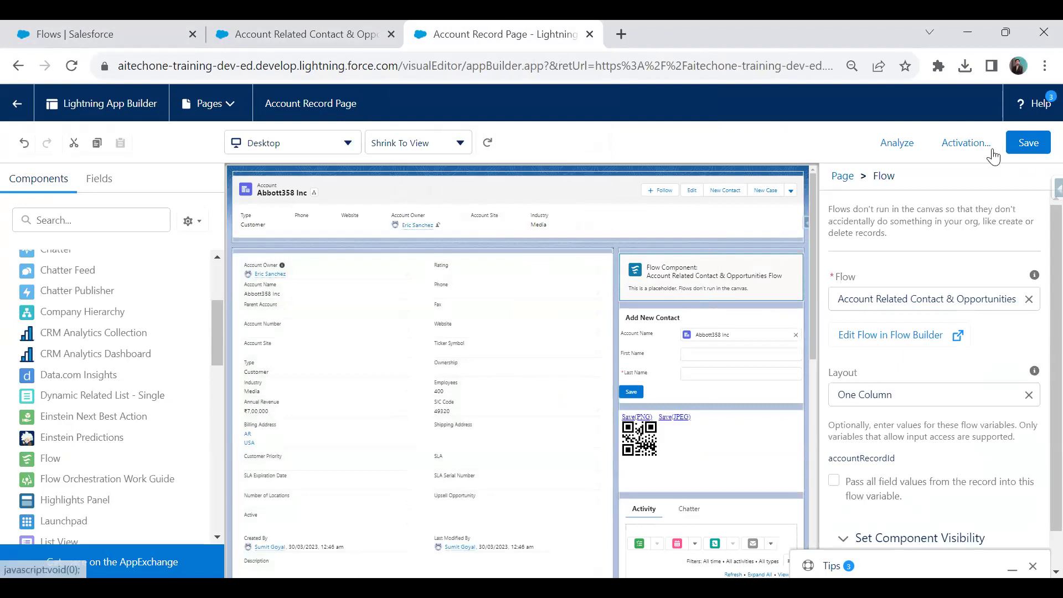
left_click(18, 104)
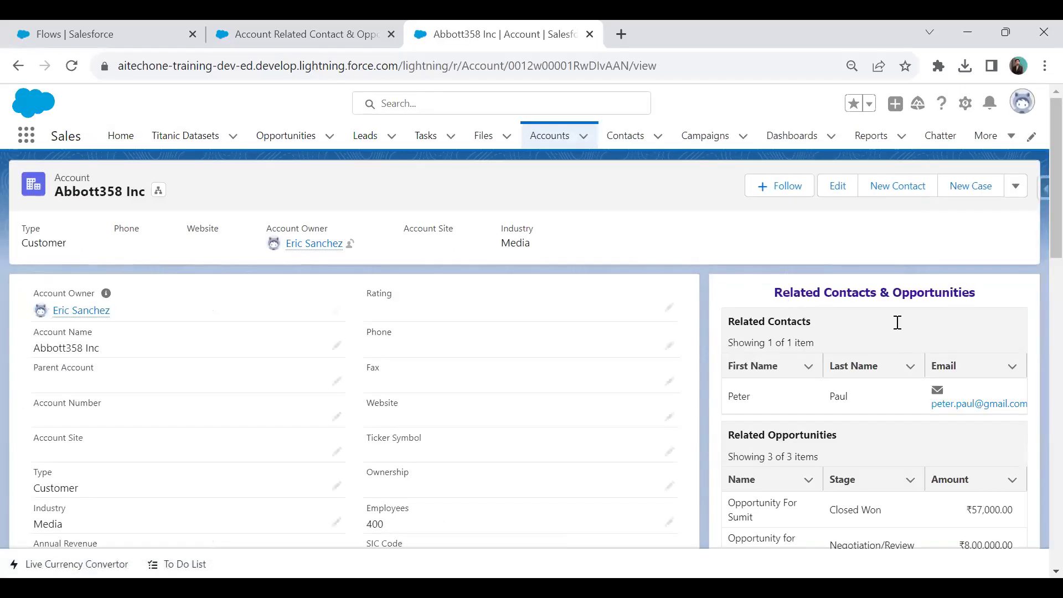
scroll(897, 349, "down", 3)
scroll(886, 364, "up", 1)
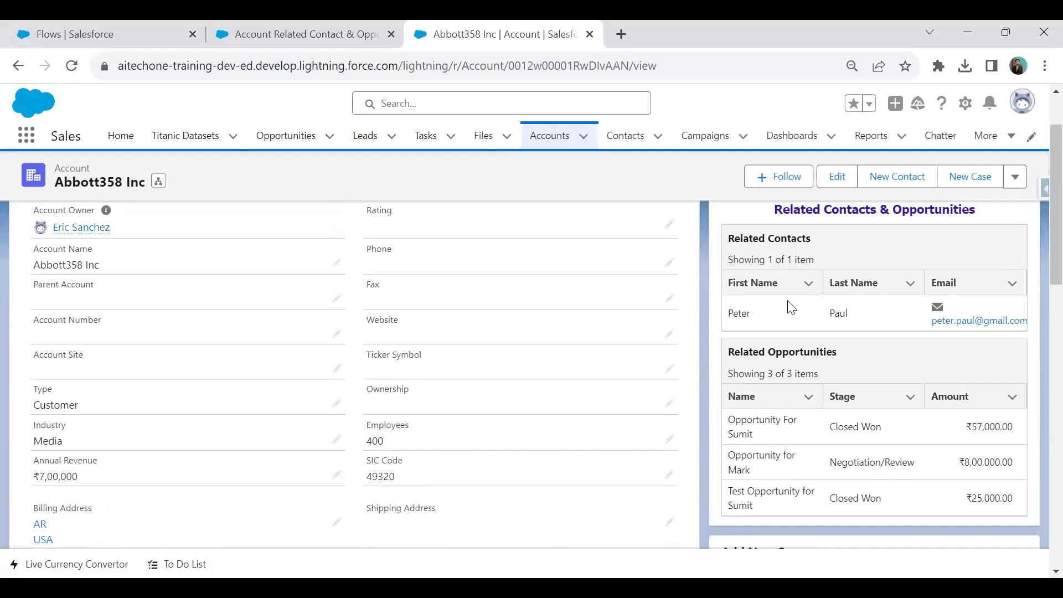
scroll(827, 414, "up", 2)
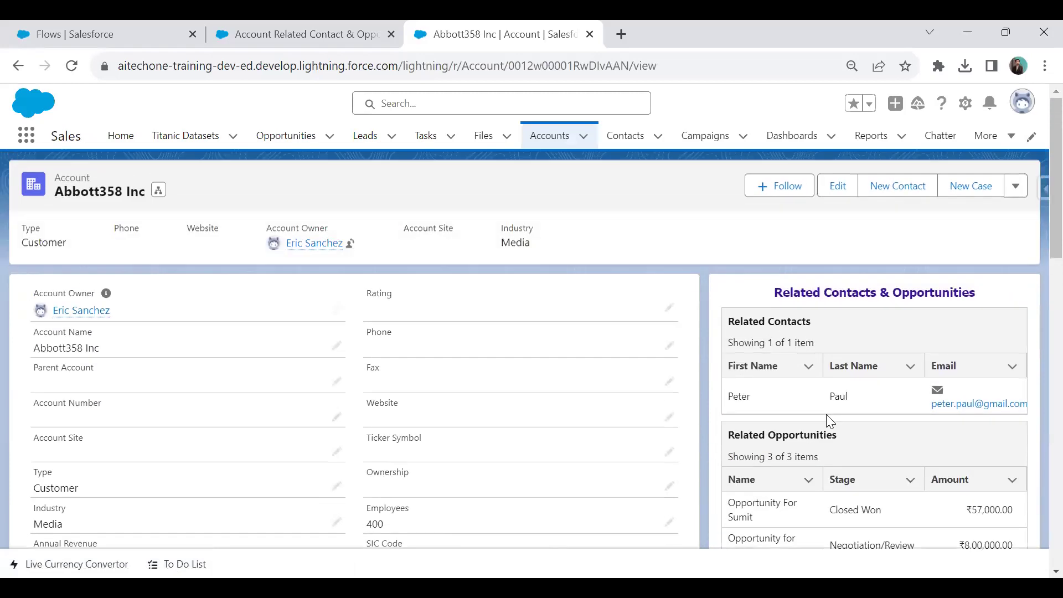
scroll(822, 382, "down", 5)
scroll(827, 391, "up", 3)
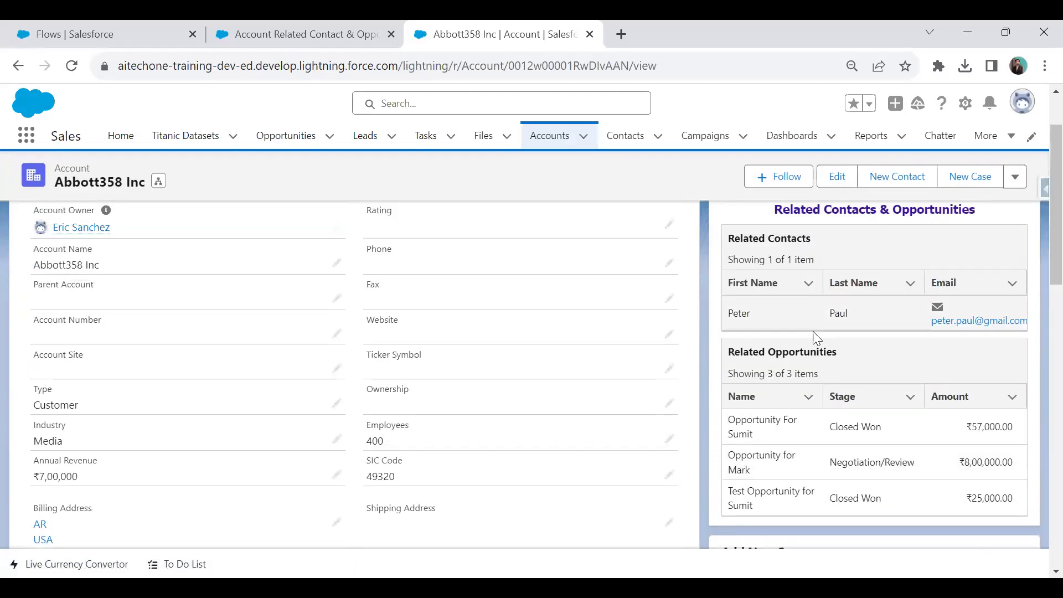
scroll(72, 416, "down", 15)
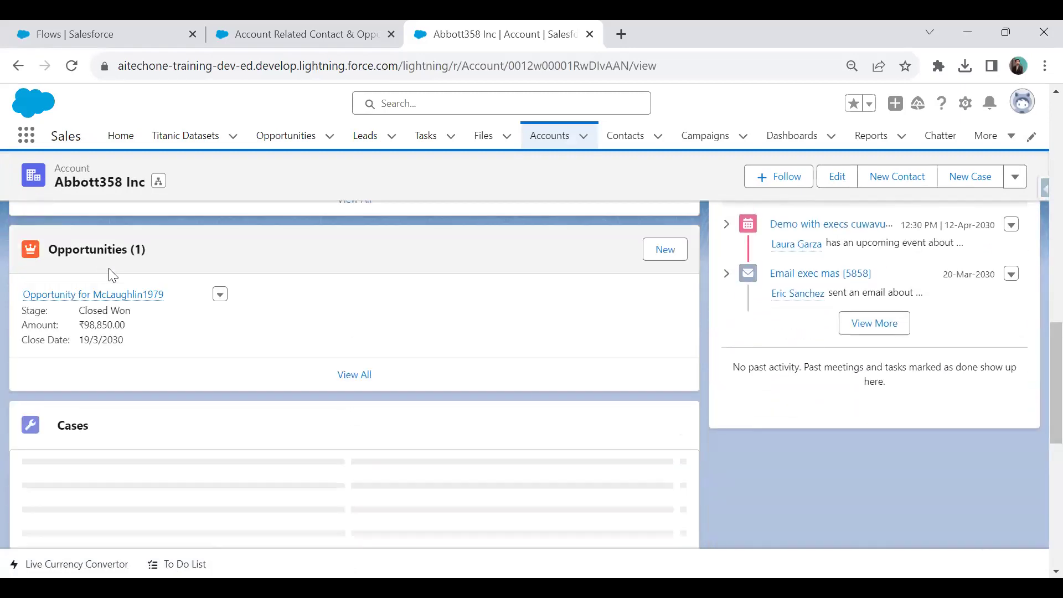
scroll(659, 398, "up", 15)
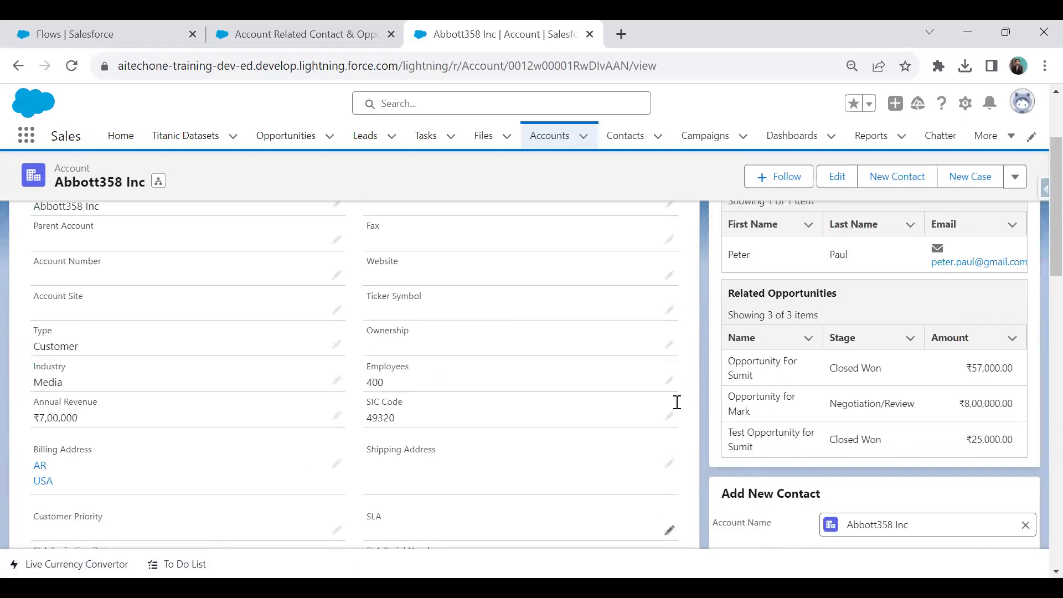
scroll(829, 385, "down", 2)
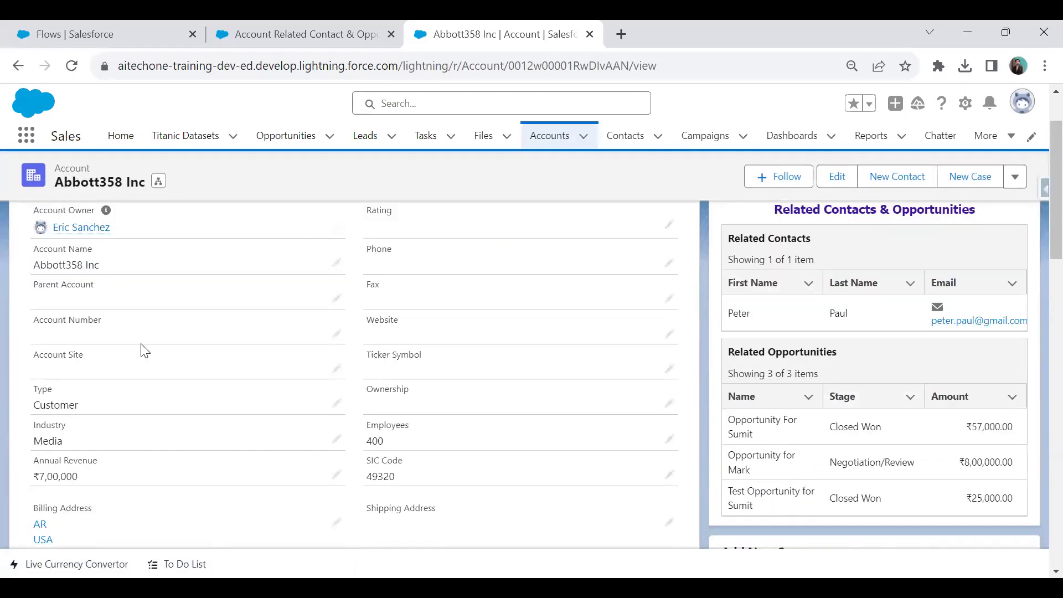
scroll(144, 351, "down", 10)
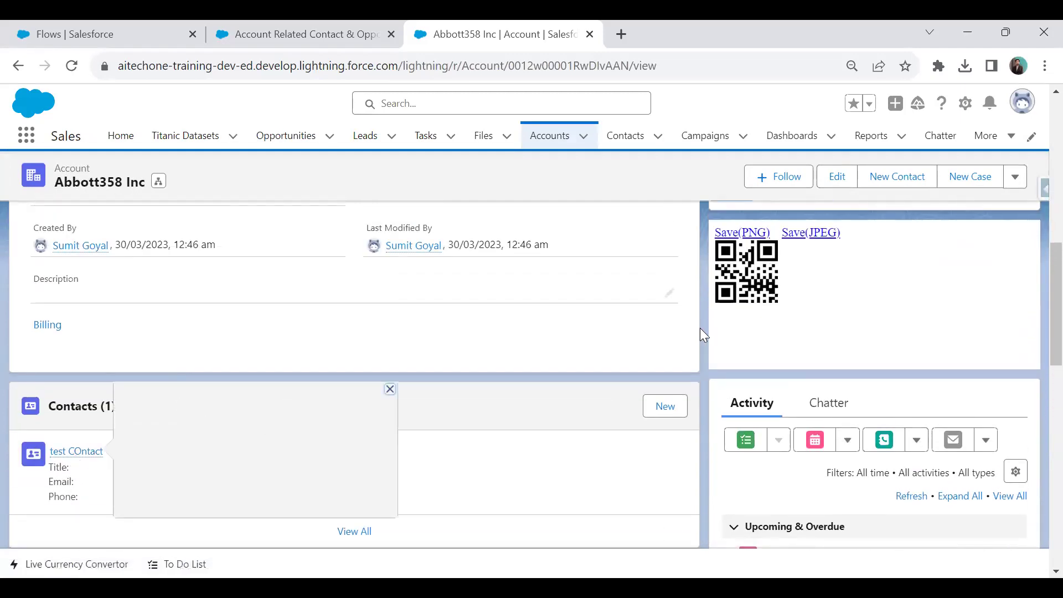
scroll(818, 357, "up", 8)
scroll(818, 356, "up", 3)
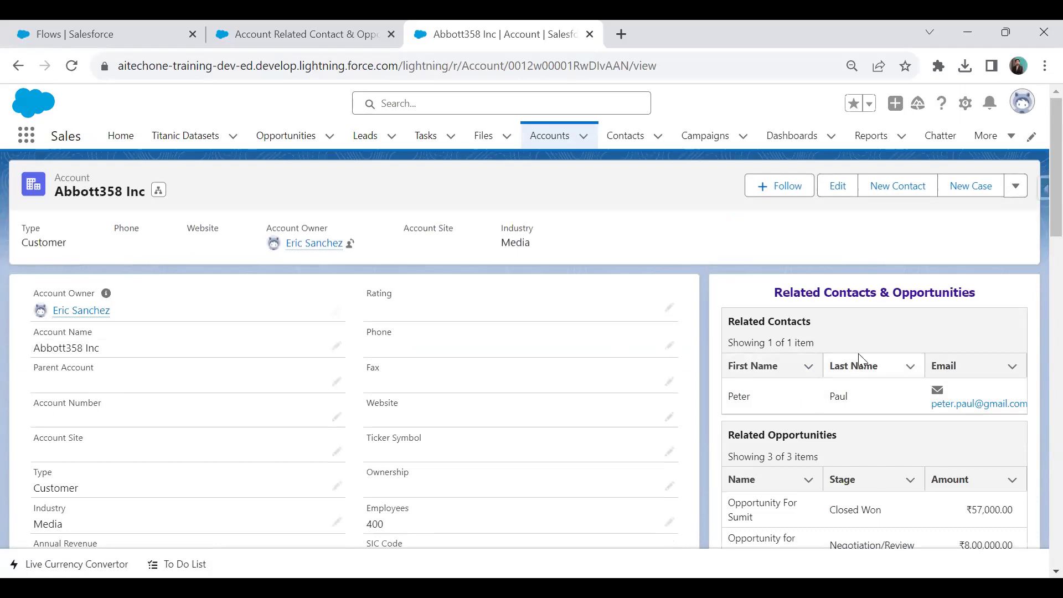
left_click(965, 103)
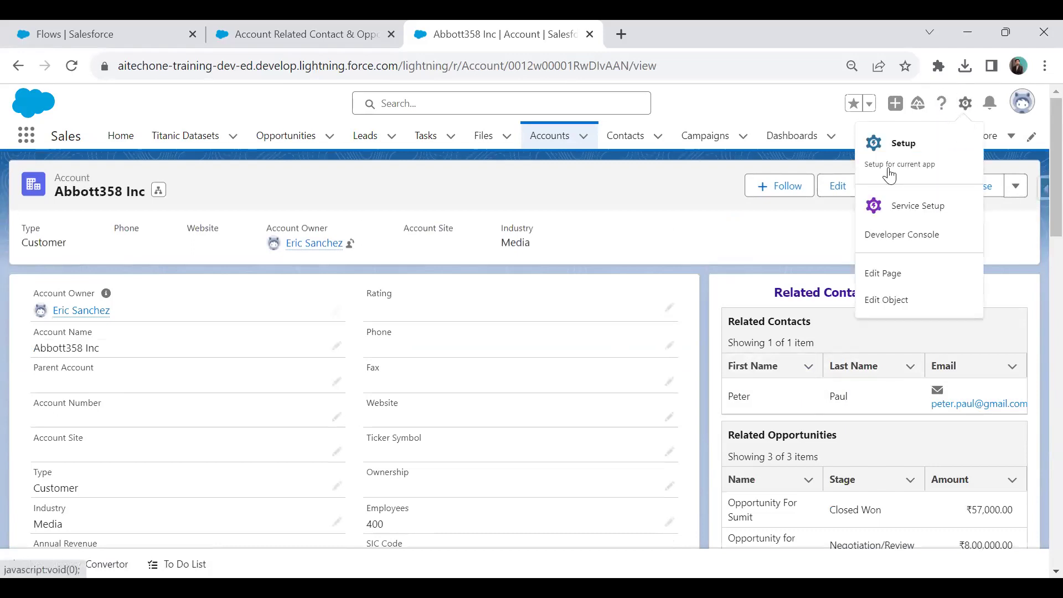
left_click(885, 280)
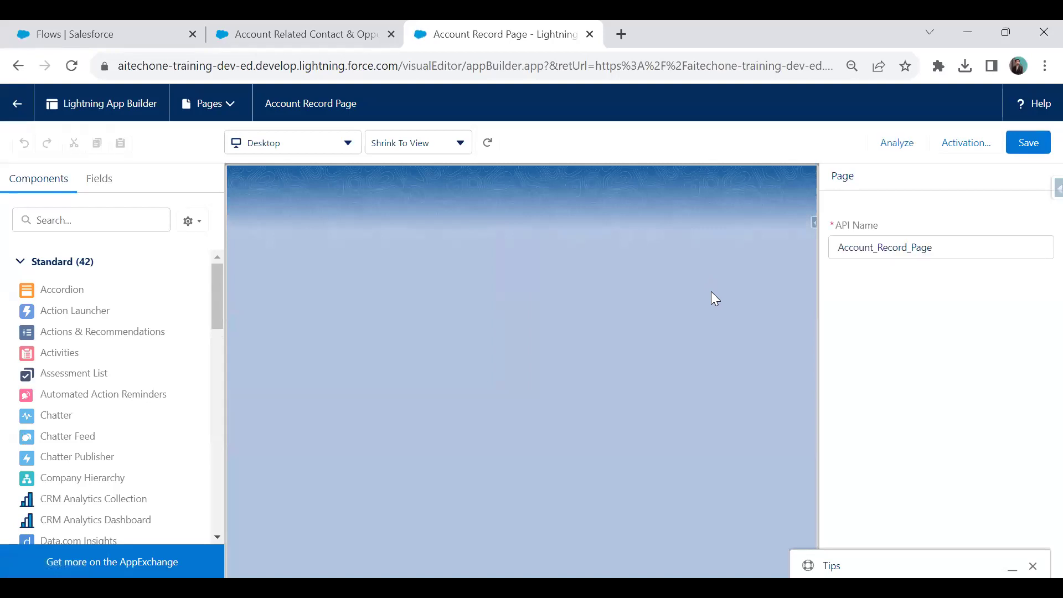
Set the Flow component to pass all record field values into accountRecordId.
left_click(288, 21)
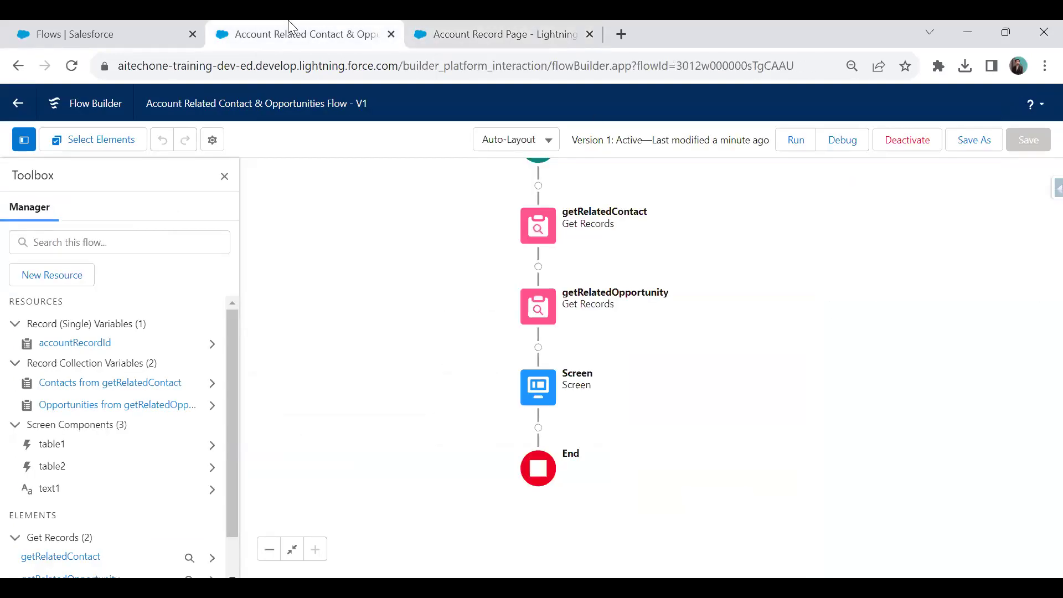
left_click(541, 21)
left_click(706, 284)
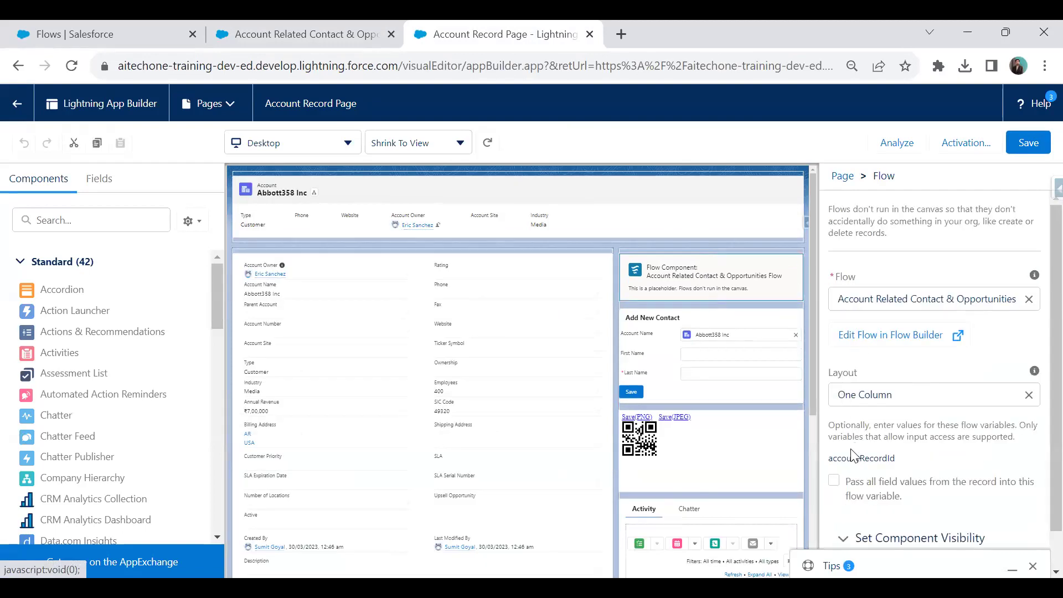
scroll(922, 363, "down", 1)
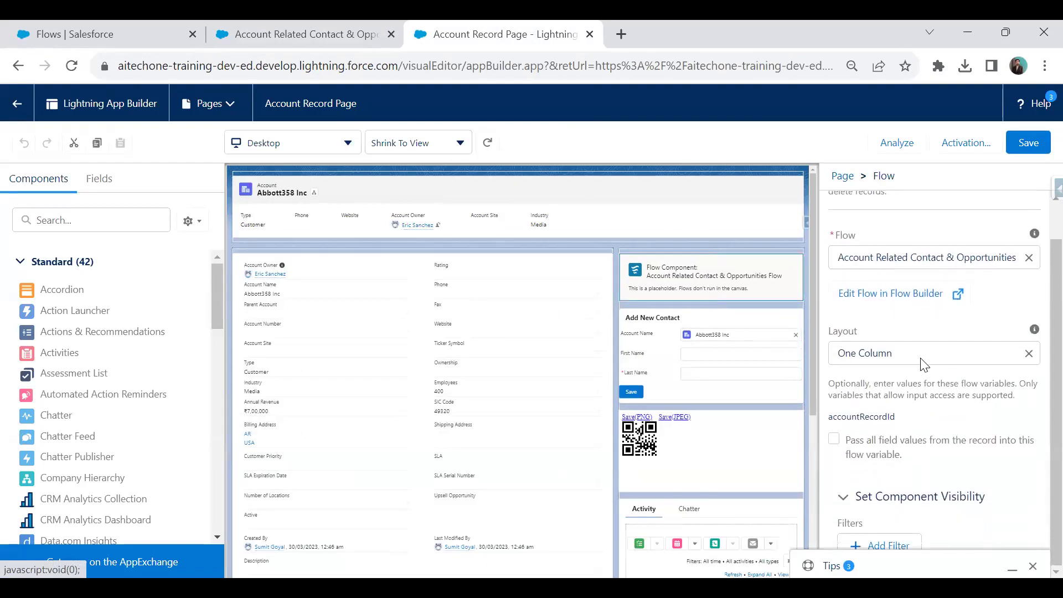
left_click(834, 442)
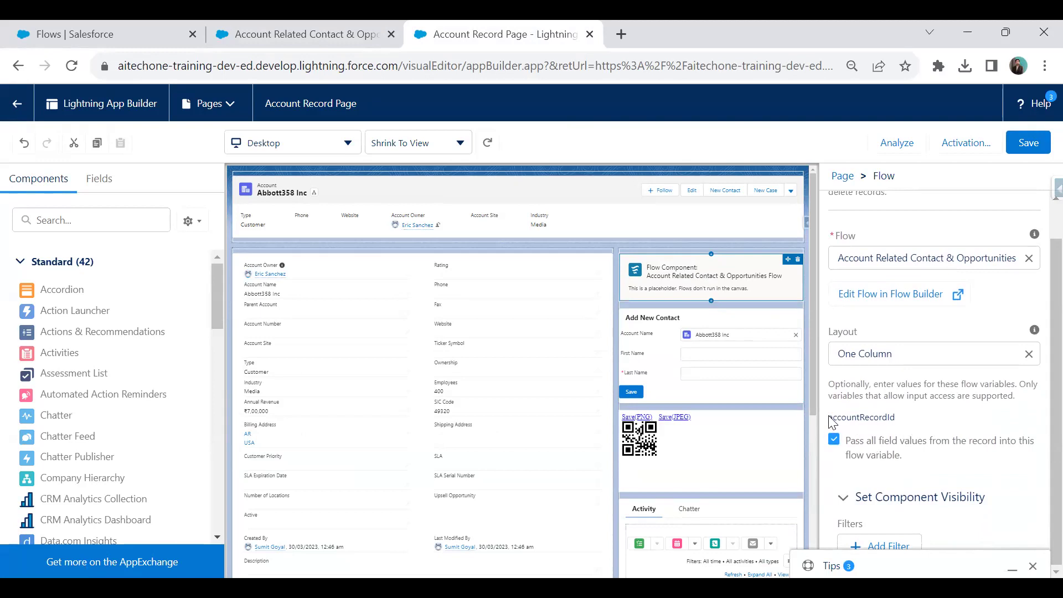
Check the flow's accountRecordId variable and save the Account Record Page.
left_click(253, 25)
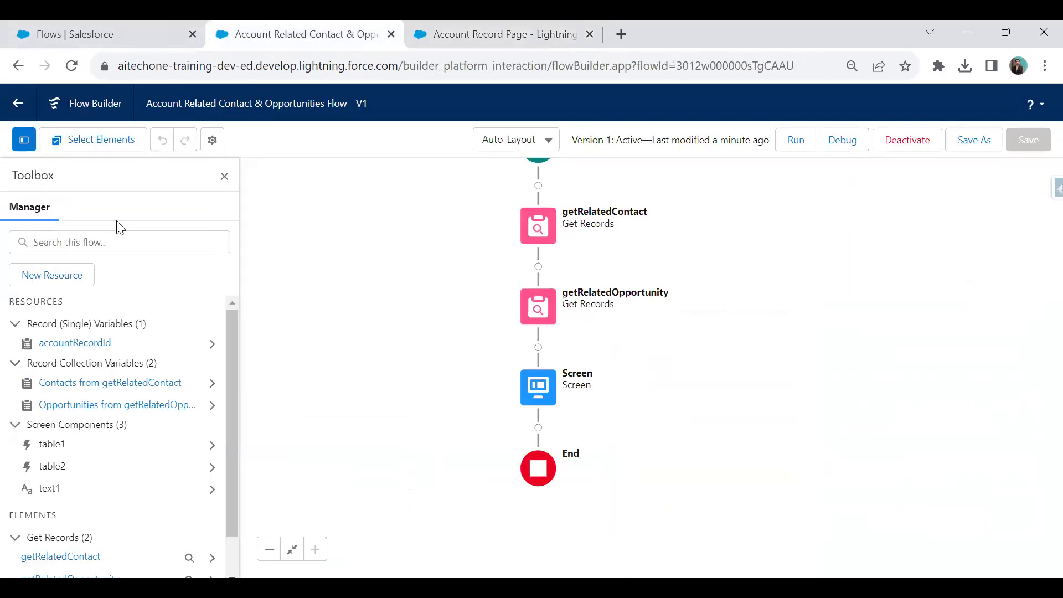
left_click(463, 31)
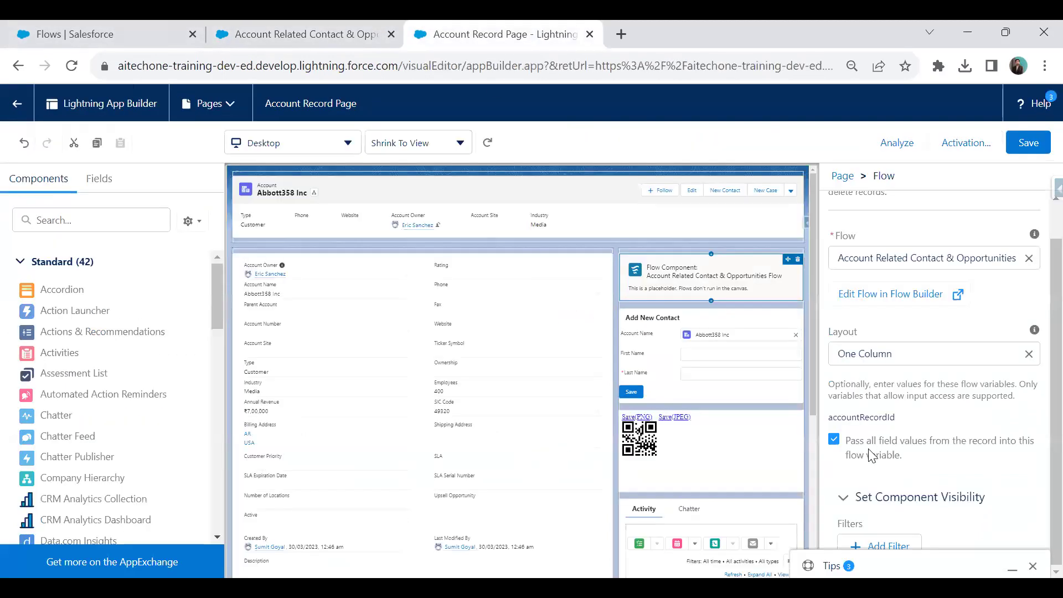
left_click(1040, 144)
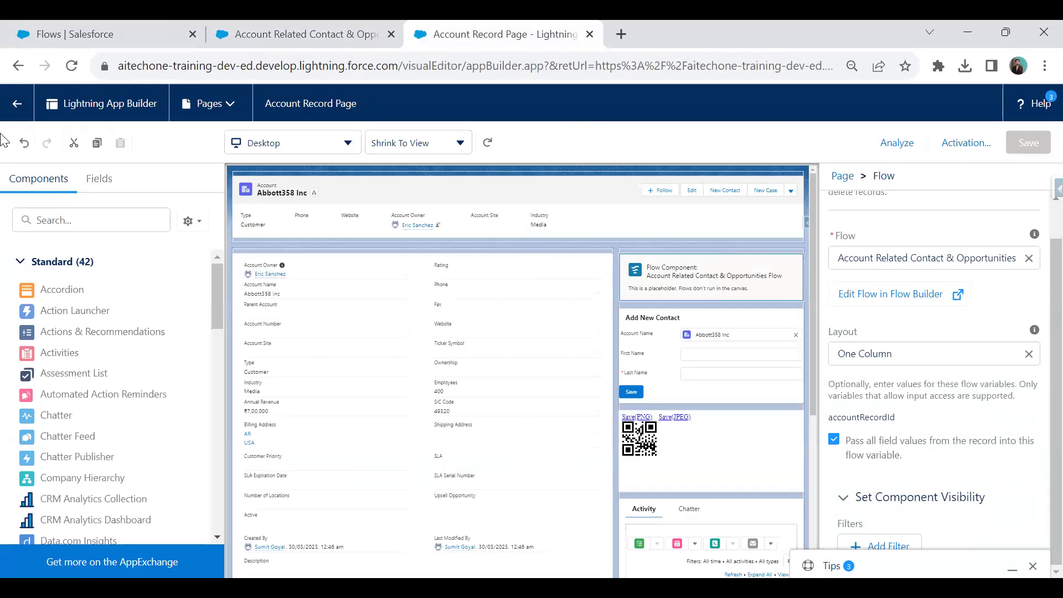
Switch the Accounts list view to All Accounts and pin it as default.
left_click(17, 107)
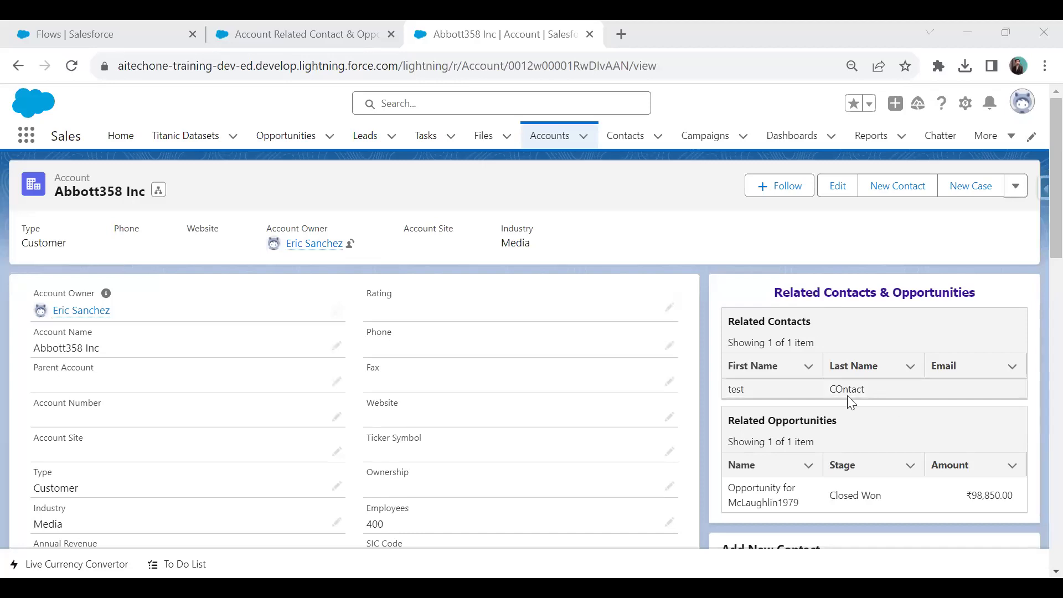
scroll(847, 398, "down", 3)
scroll(848, 395, "up", 3)
scroll(804, 321, "down", 3)
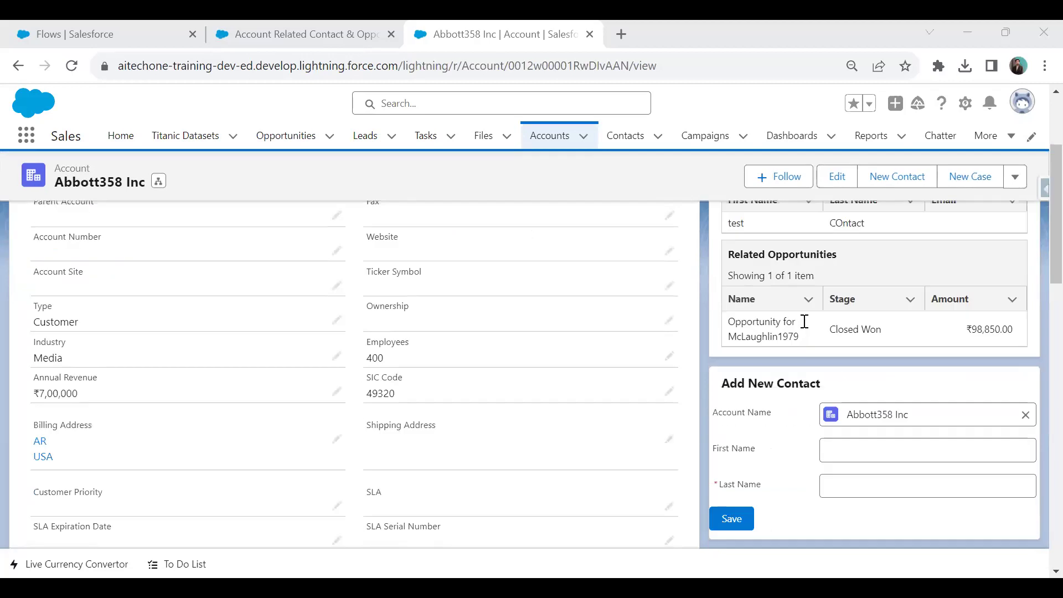
left_click(550, 135)
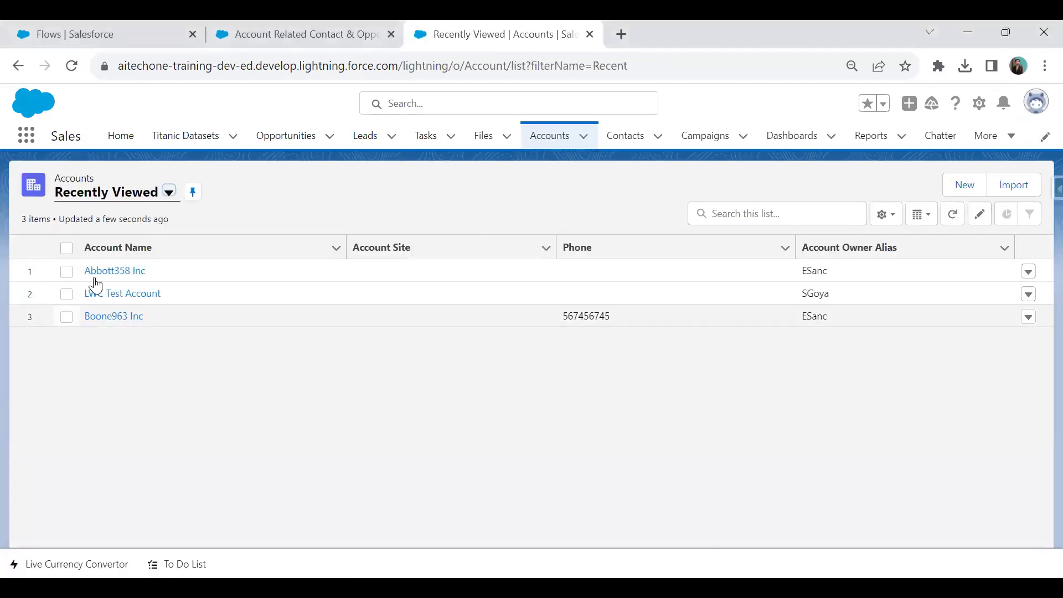
left_click(169, 199)
left_click(115, 246)
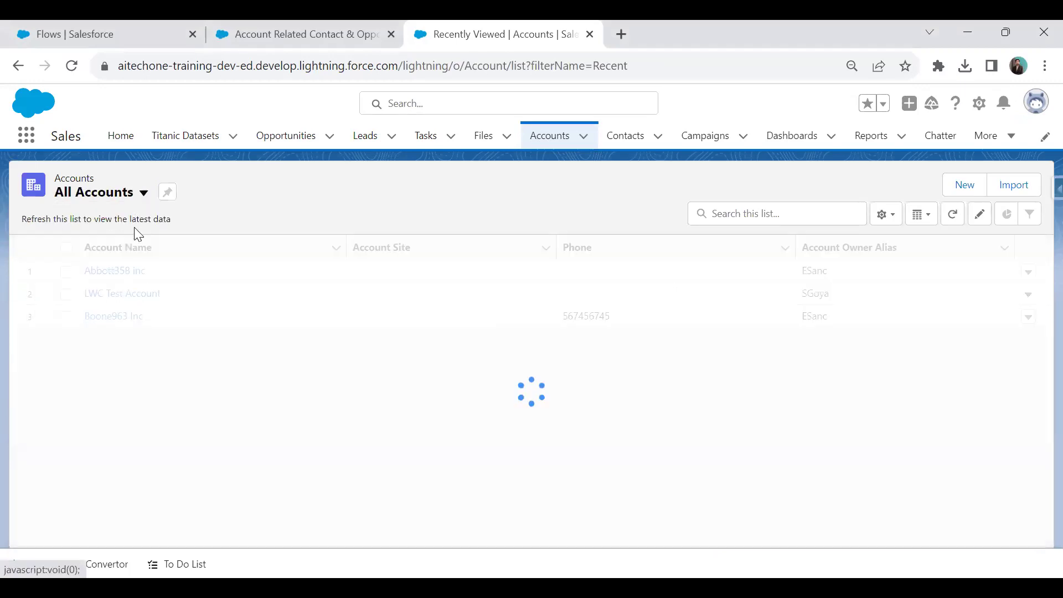
left_click(168, 198)
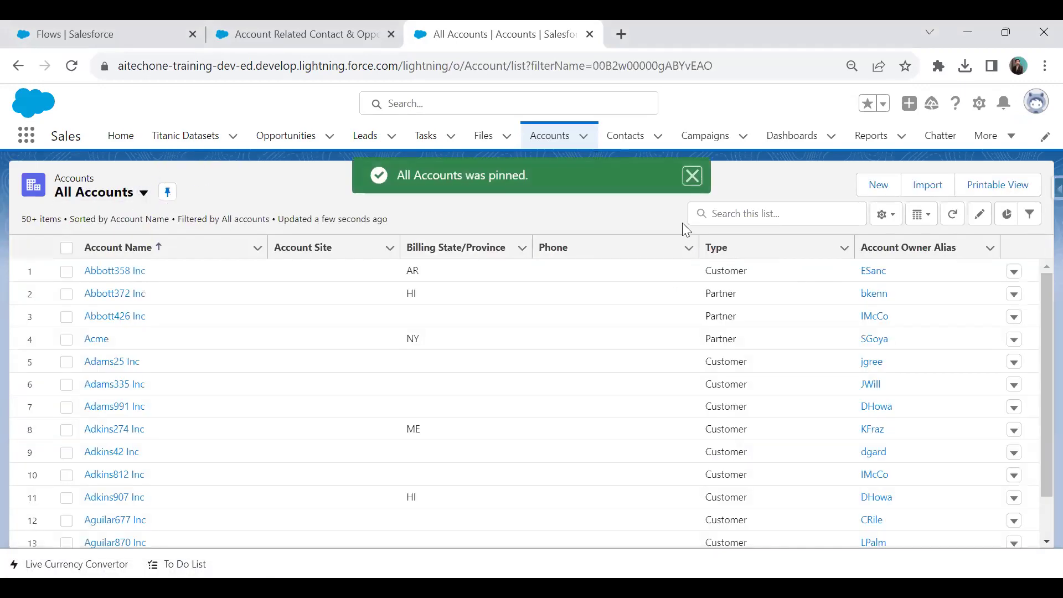
Search the account list for 'United' and open the Berry512 Inc record.
left_click(728, 213)
type("Uni")
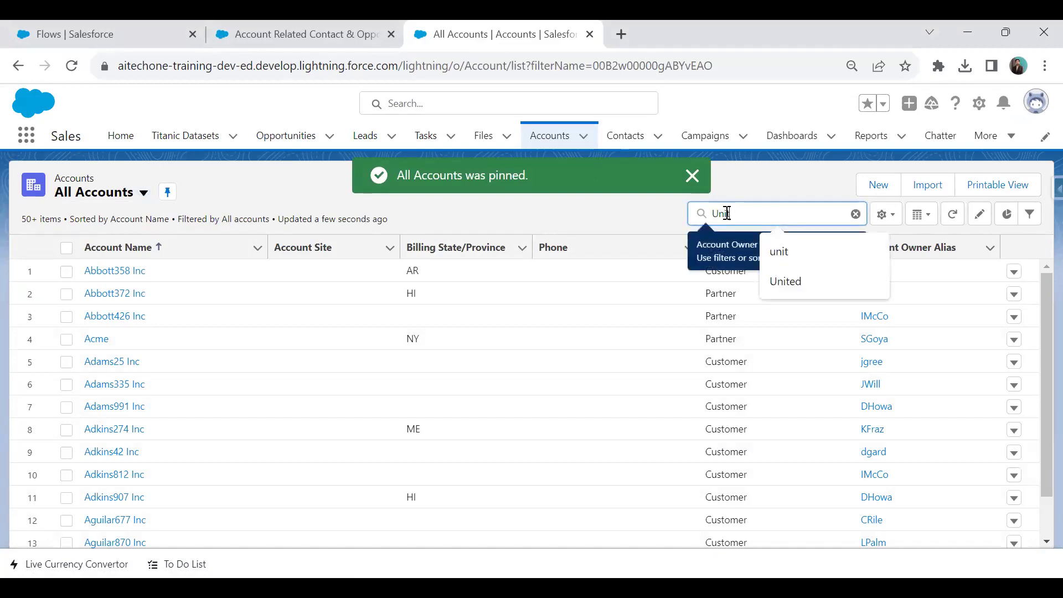
type("ted")
key("Return")
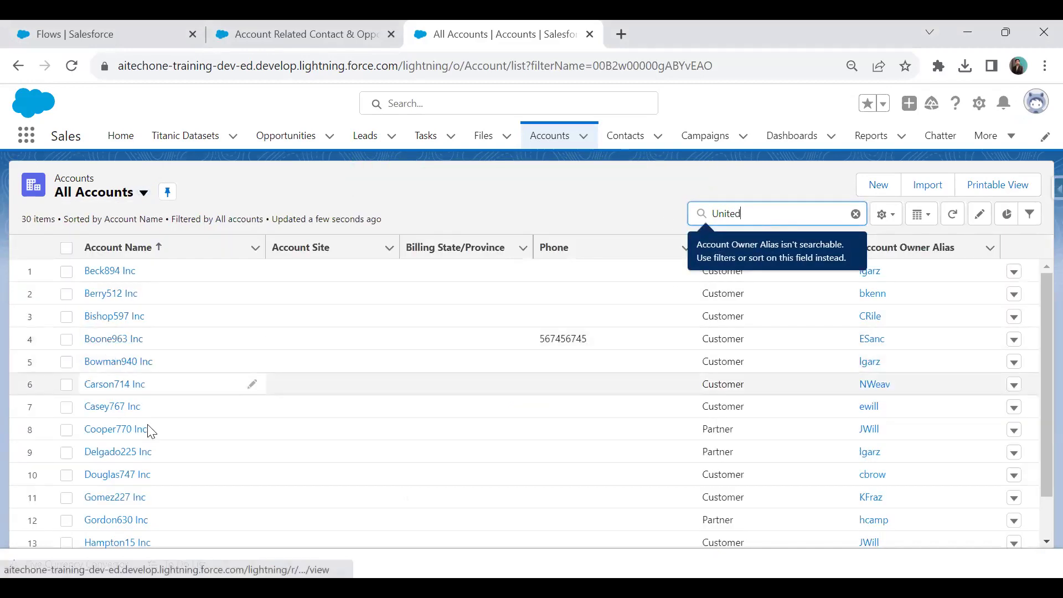
scroll(149, 430, "down", 5)
scroll(153, 410, "up", 5)
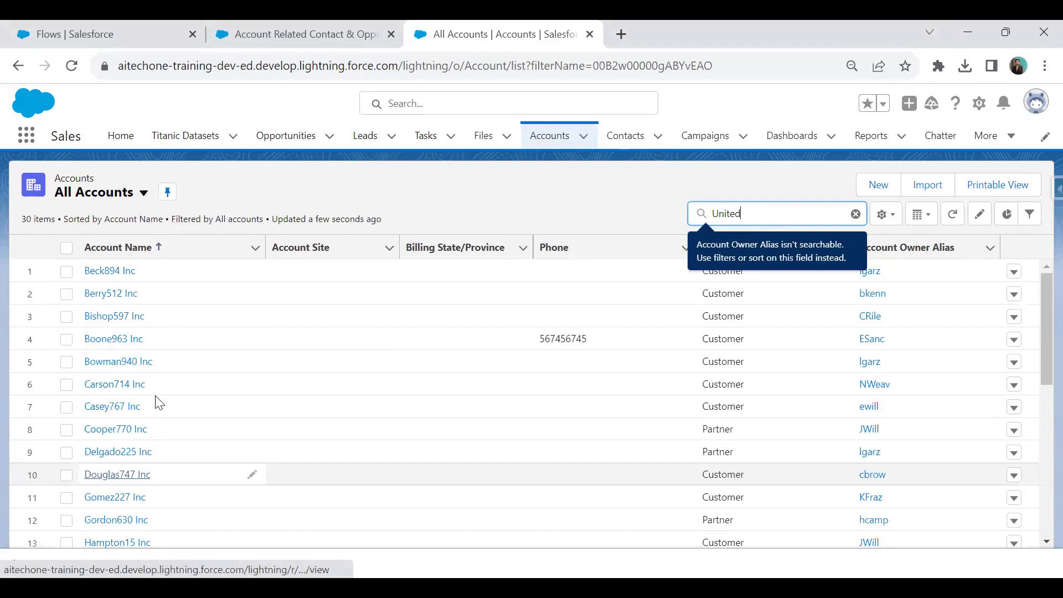
left_click(113, 294)
scroll(139, 410, "down", 3)
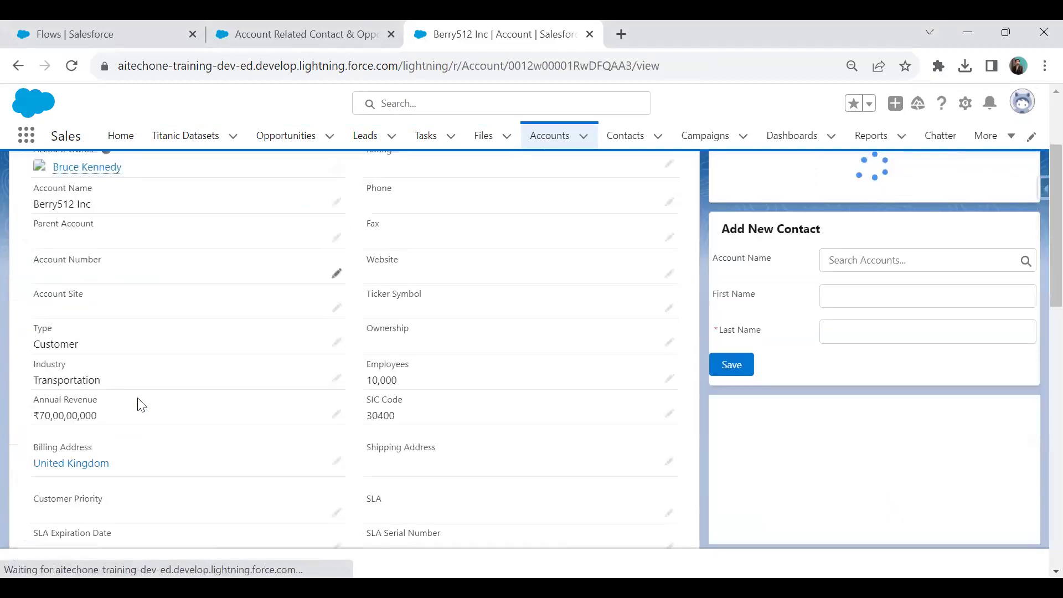
scroll(138, 404, "down", 8)
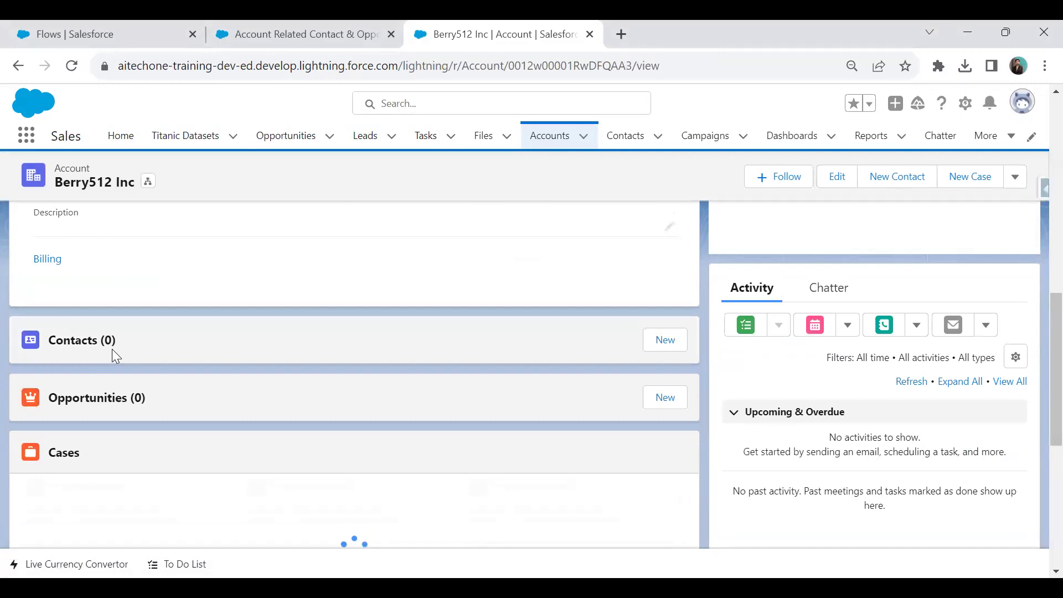
scroll(857, 430, "up", 10)
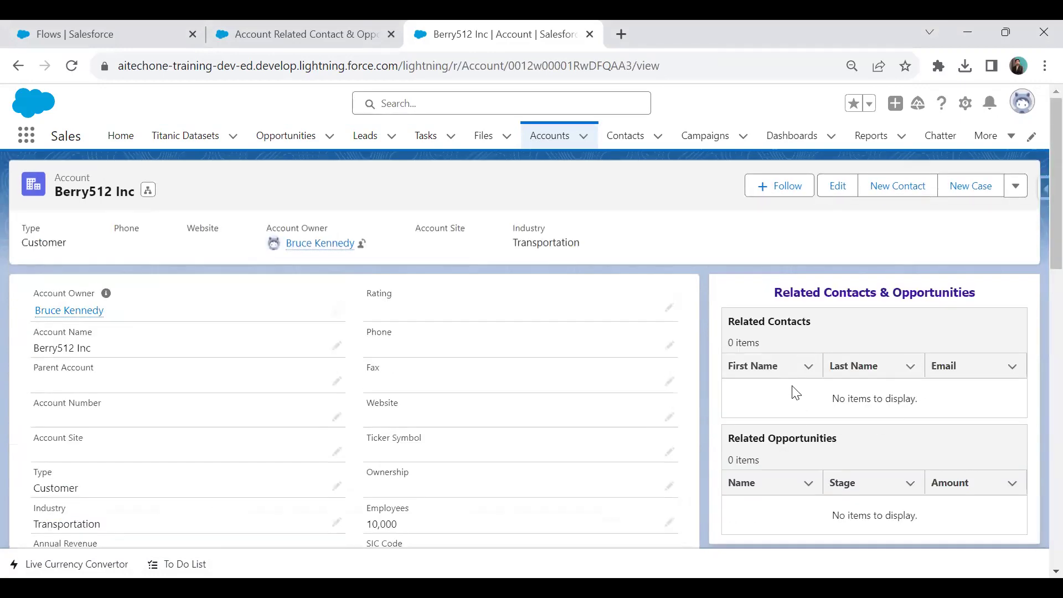
scroll(796, 393, "down", 10)
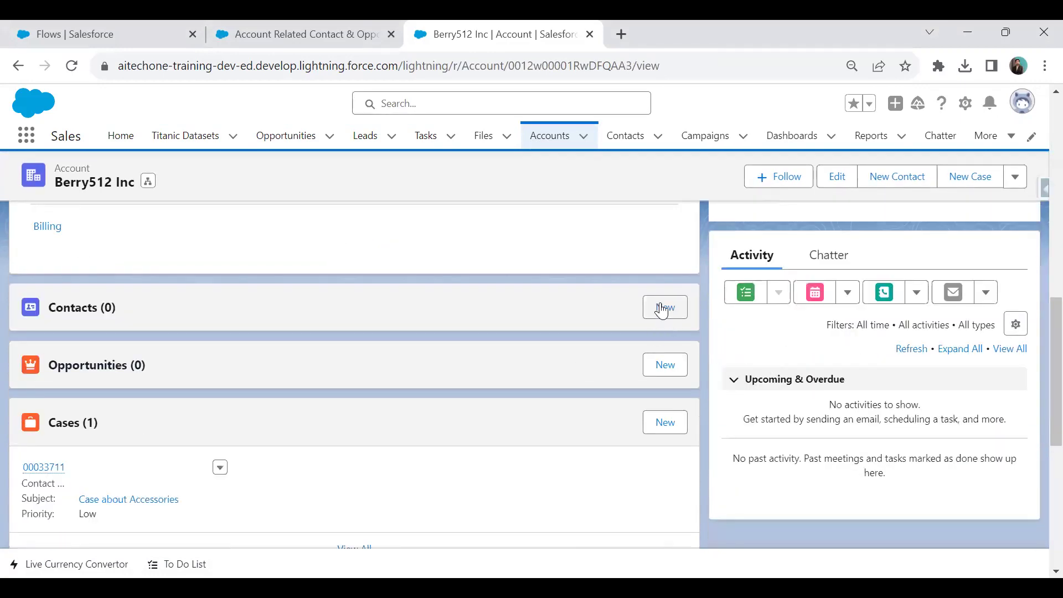
Create a new contact for Berry512 Inc with salutation Mr. and the contact's first and last name.
left_click(662, 309)
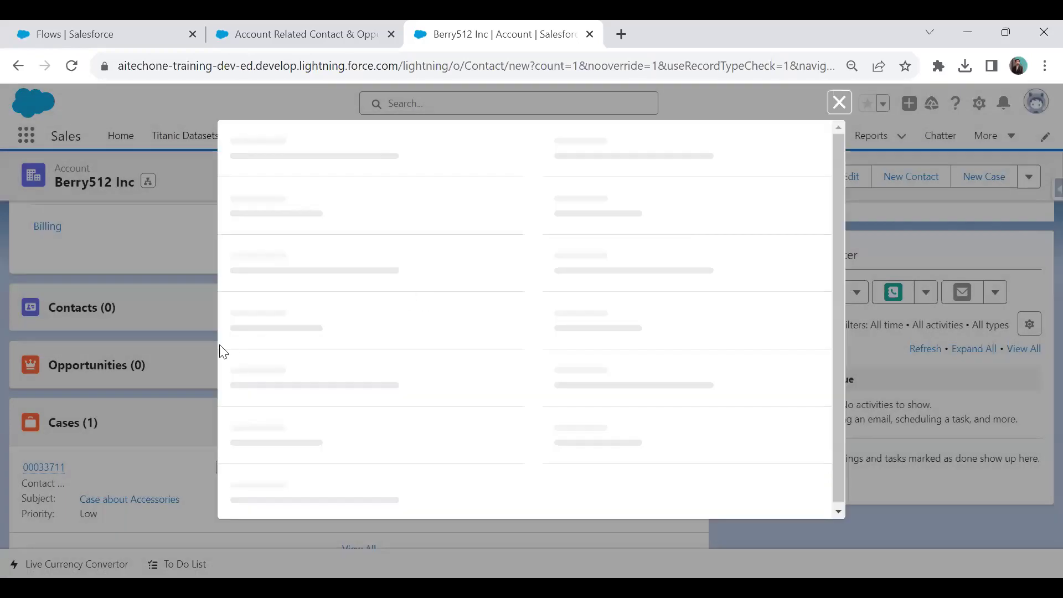
left_click(293, 326)
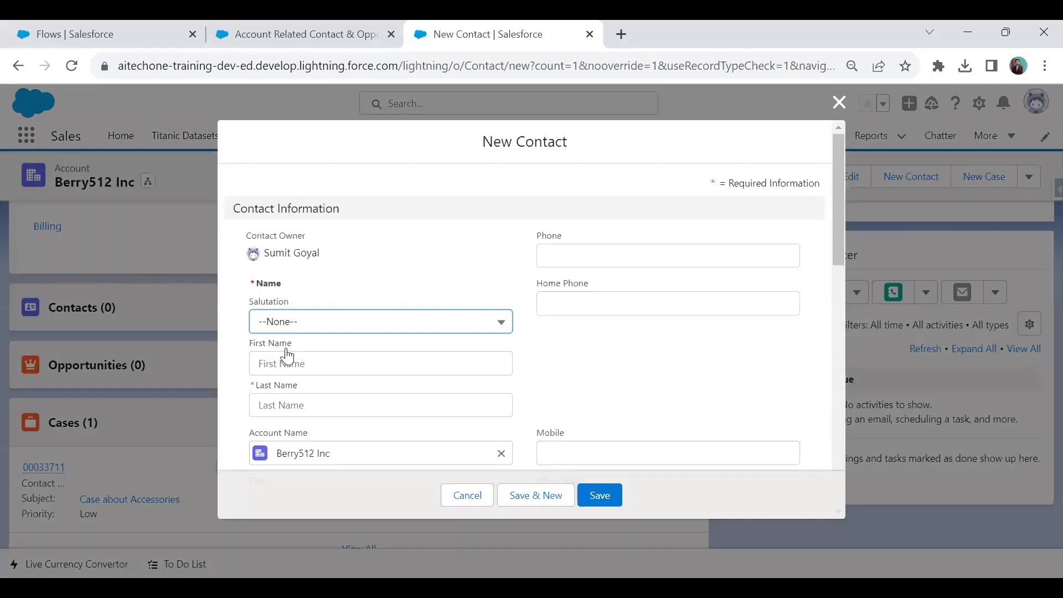
left_click(290, 382)
left_click(283, 363)
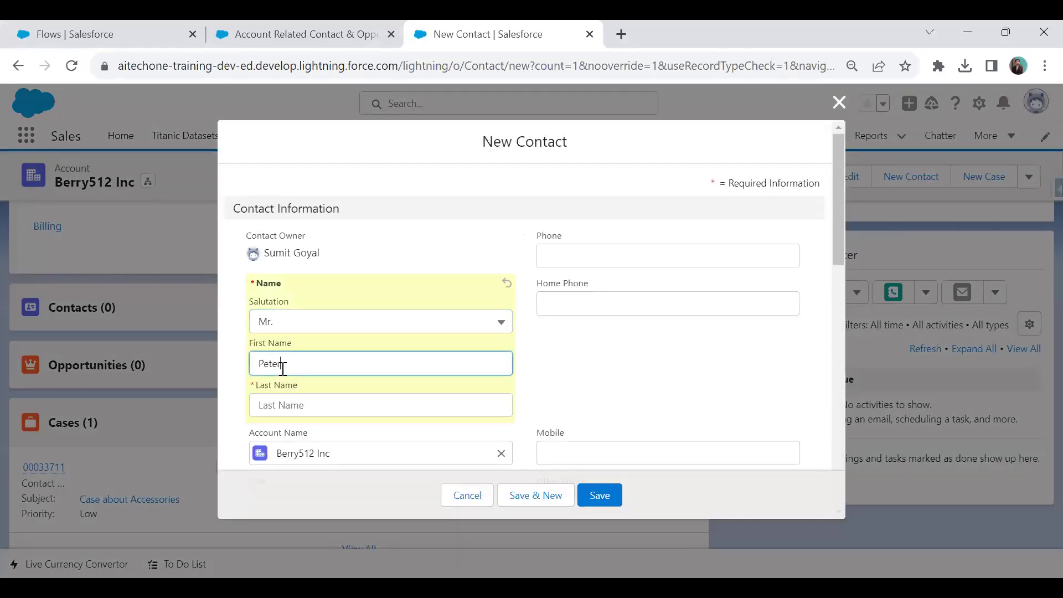
key("Tab")
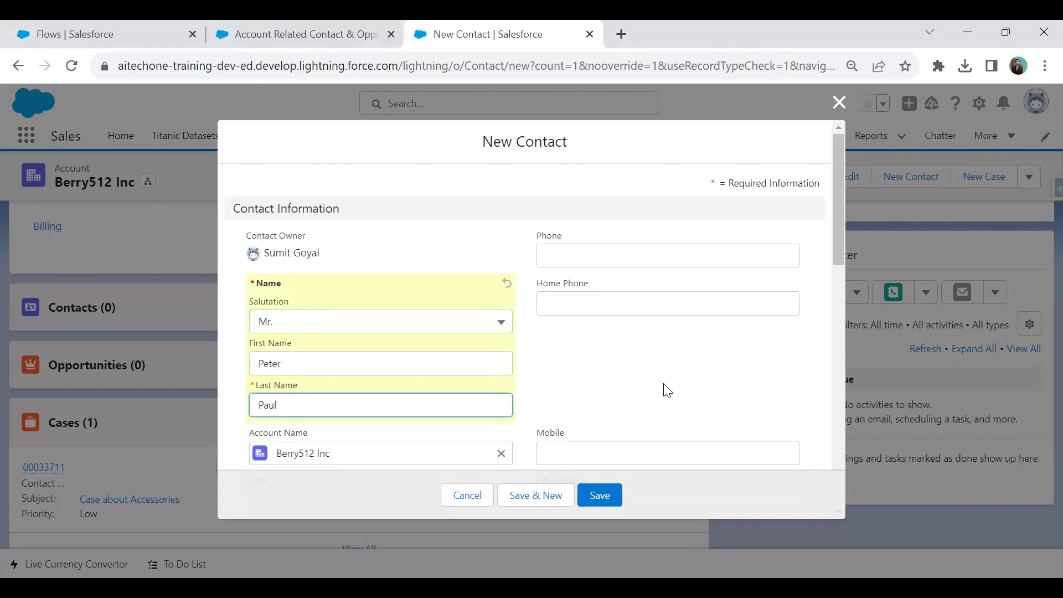
scroll(667, 391, "down", 5)
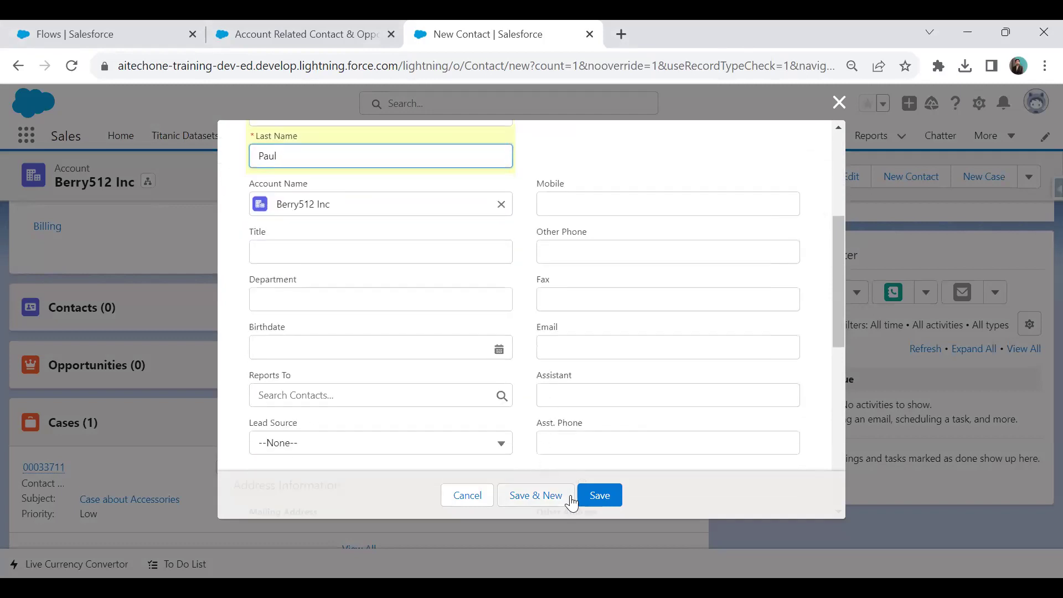
left_click(600, 496)
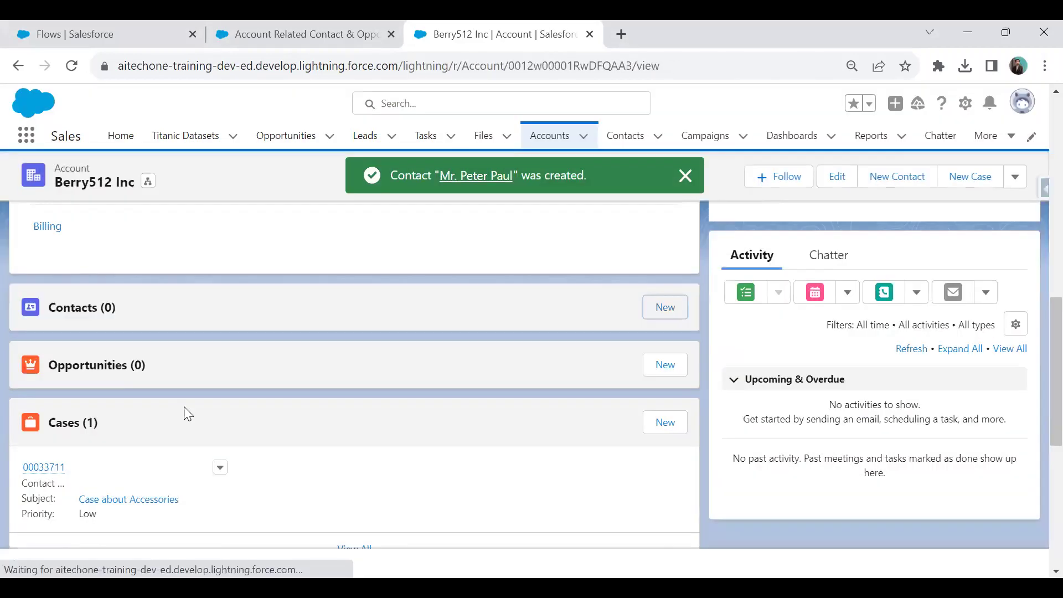
scroll(147, 391, "down", 3)
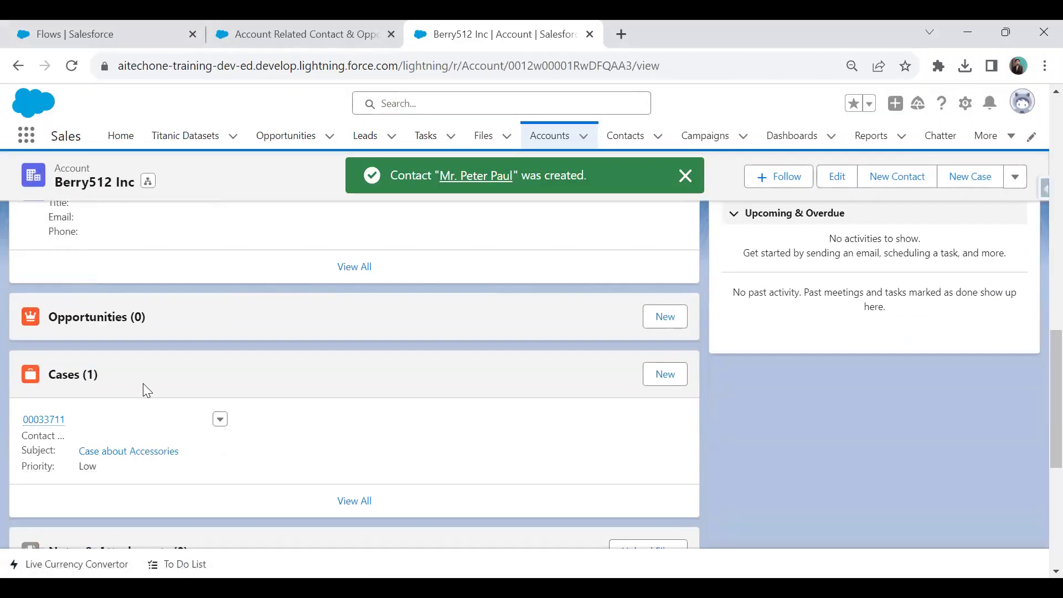
Create a ₹60,000 opportunity at stage Id. Decision Makers, closing 21/09/2023.
left_click(664, 317)
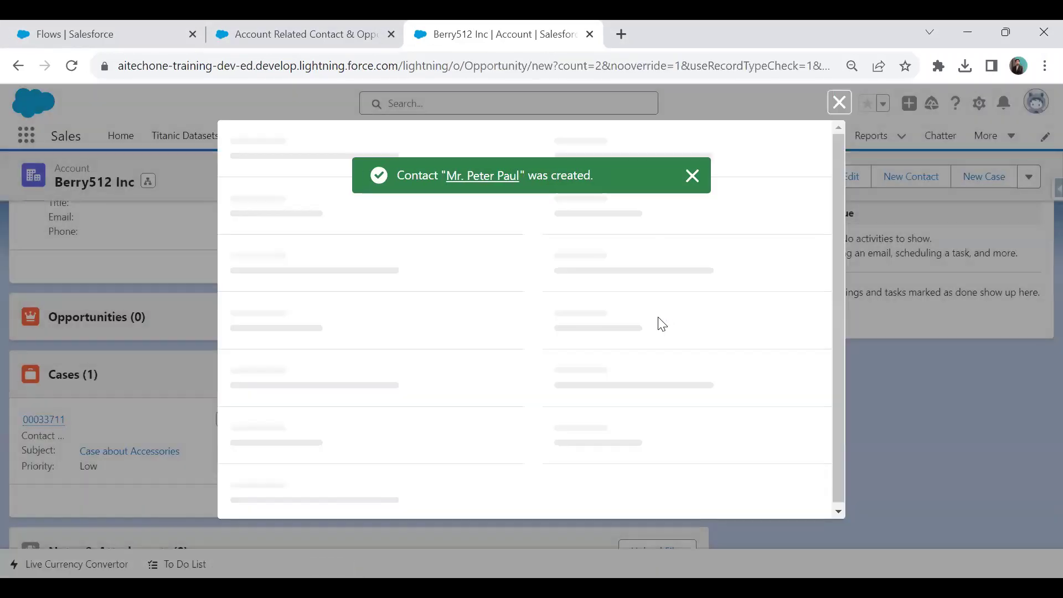
left_click(271, 351)
type("O")
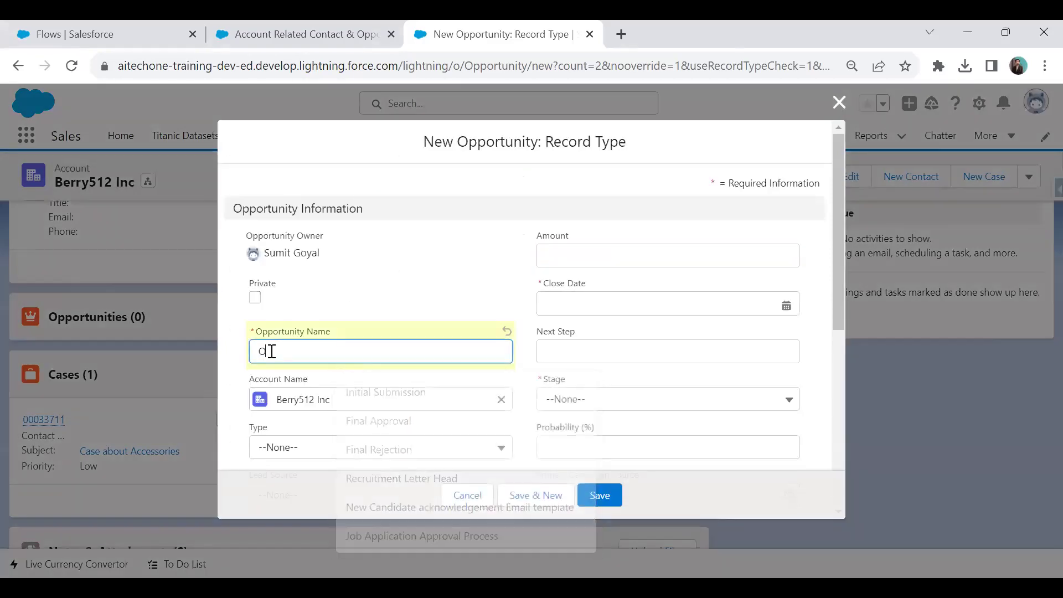
type("pportunity for Peter")
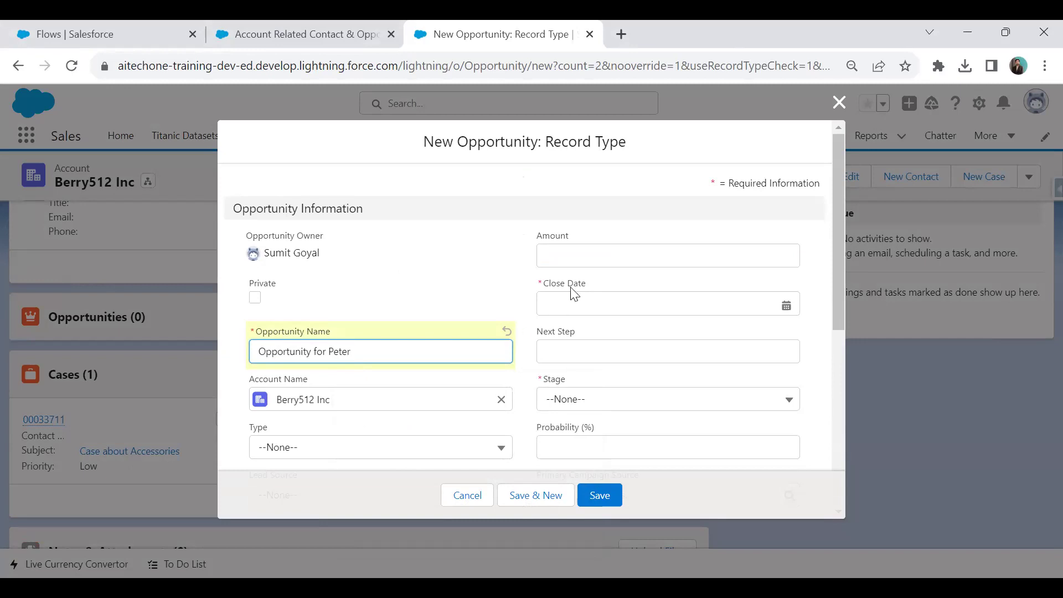
left_click(581, 258)
type("60000")
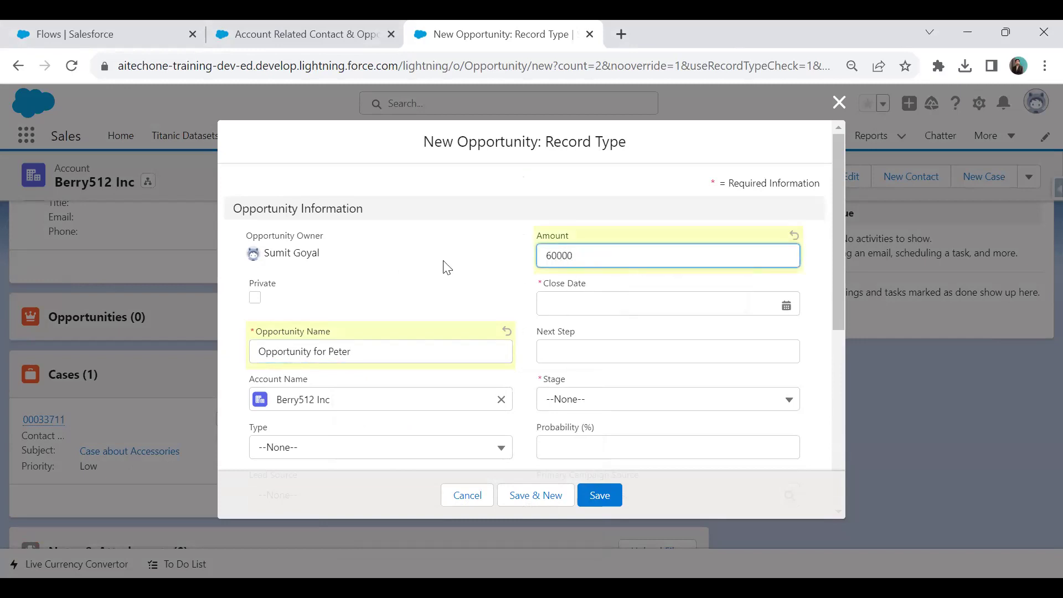
left_click(601, 307)
left_click(727, 473)
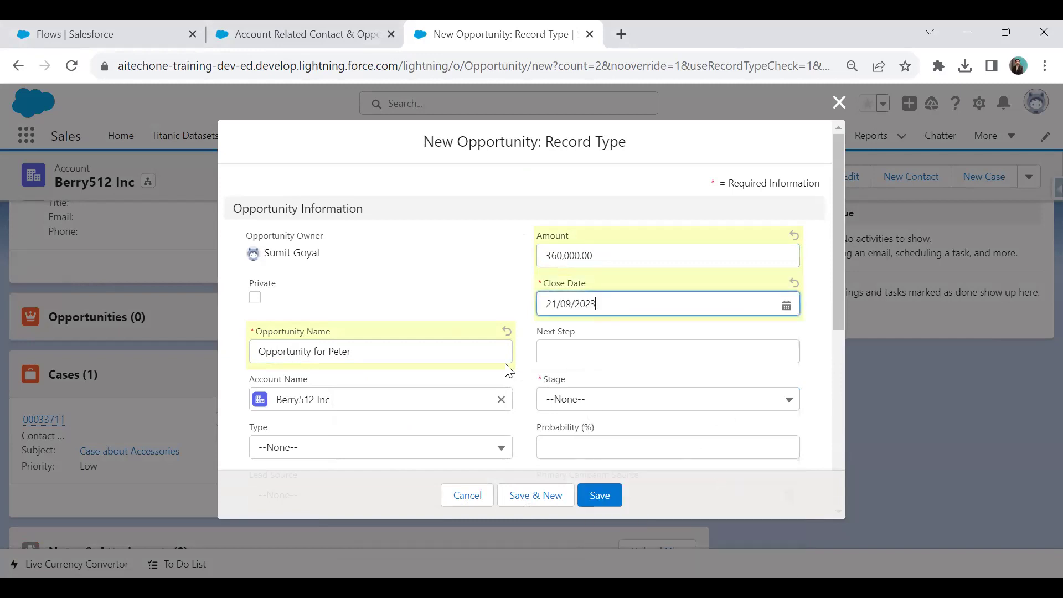
scroll(508, 370, "down", 3)
left_click(595, 233)
left_click(625, 394)
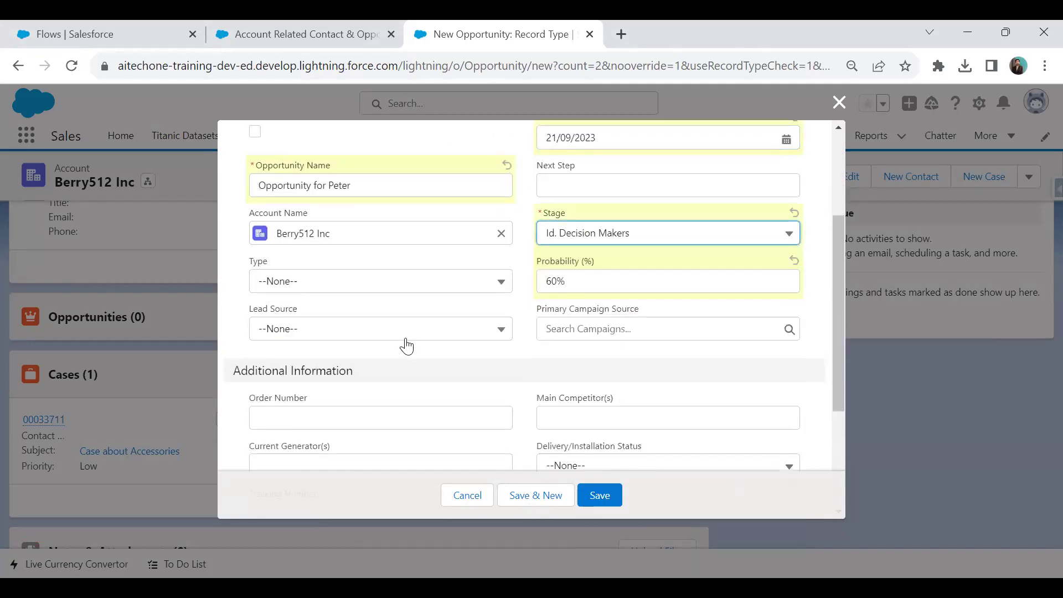
left_click(599, 495)
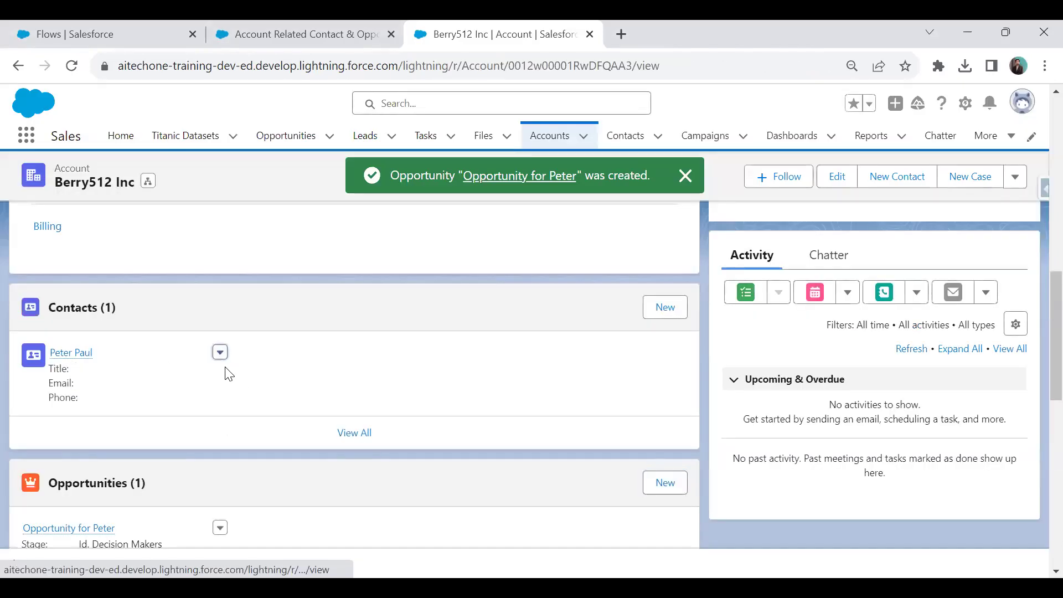
Add the contact's e-mail address, then reload the account page to check the related panel.
left_click(220, 352)
left_click(230, 379)
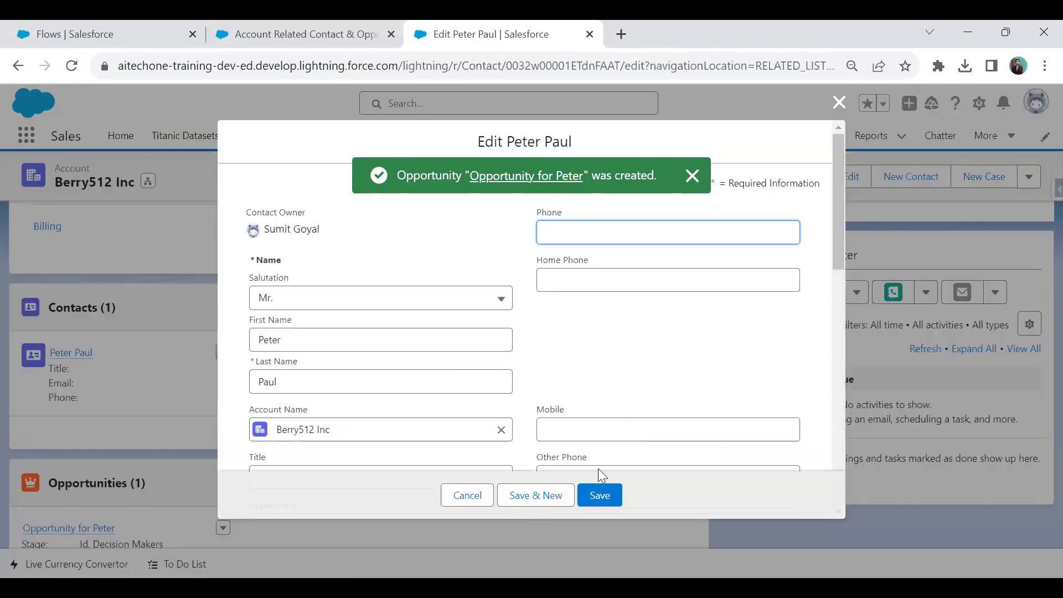
scroll(606, 421, "down", 5)
left_click(577, 331)
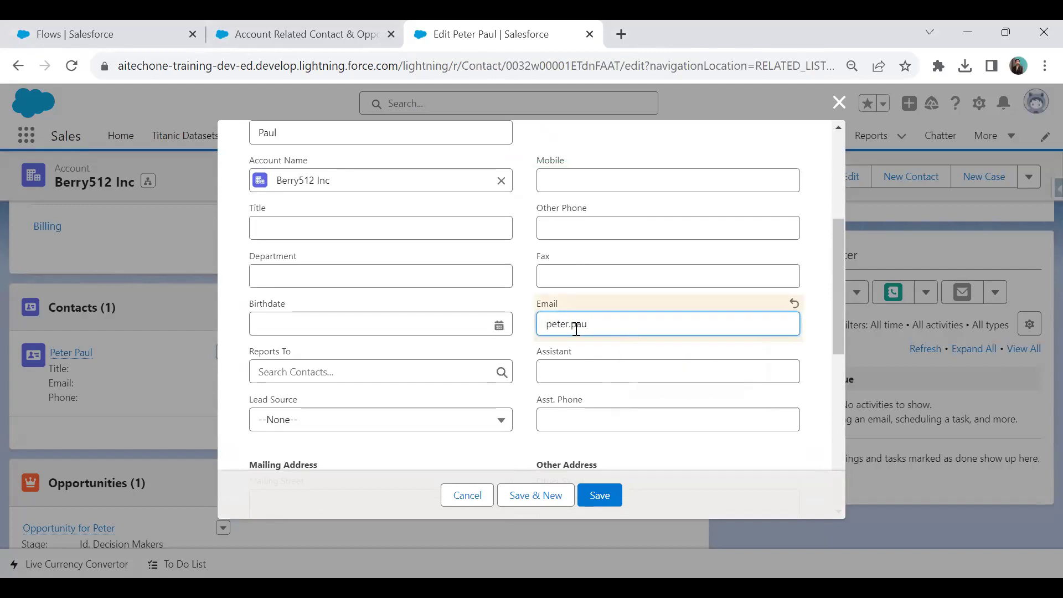
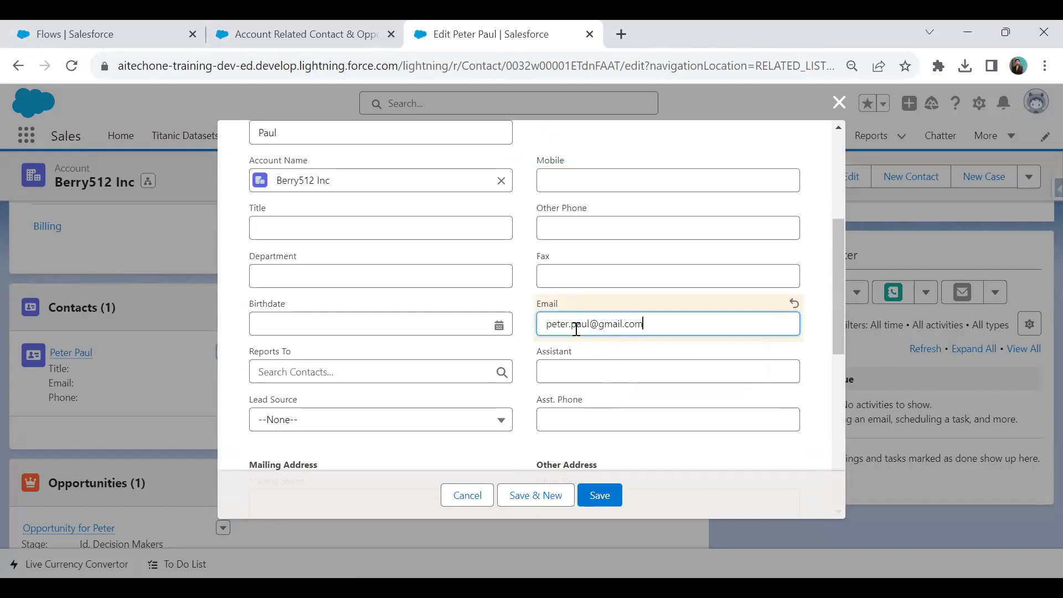
left_click(590, 486)
left_click(599, 496)
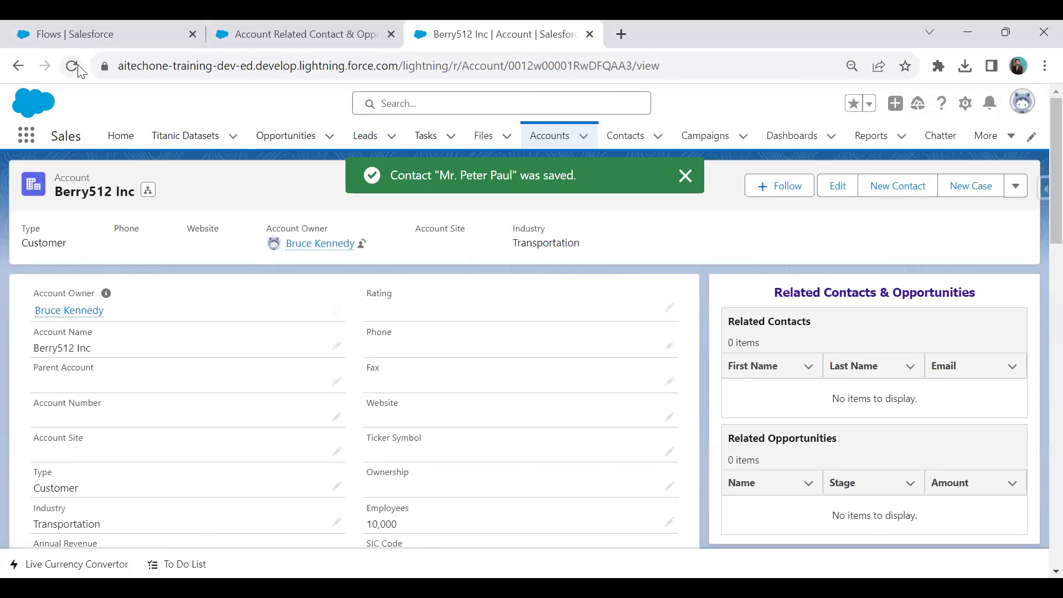
left_click(79, 66)
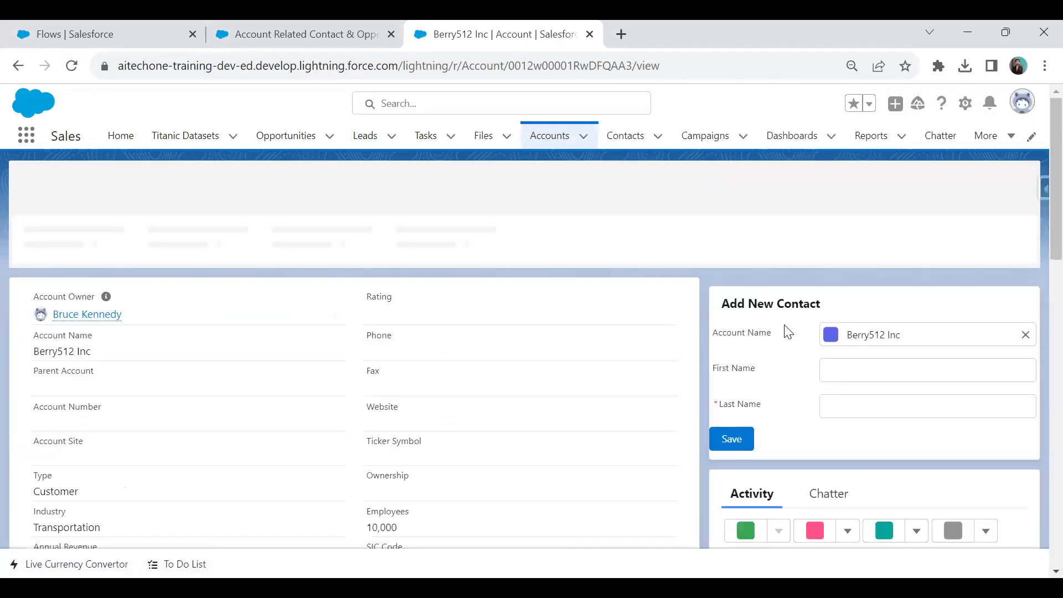
scroll(814, 417, "down", 3)
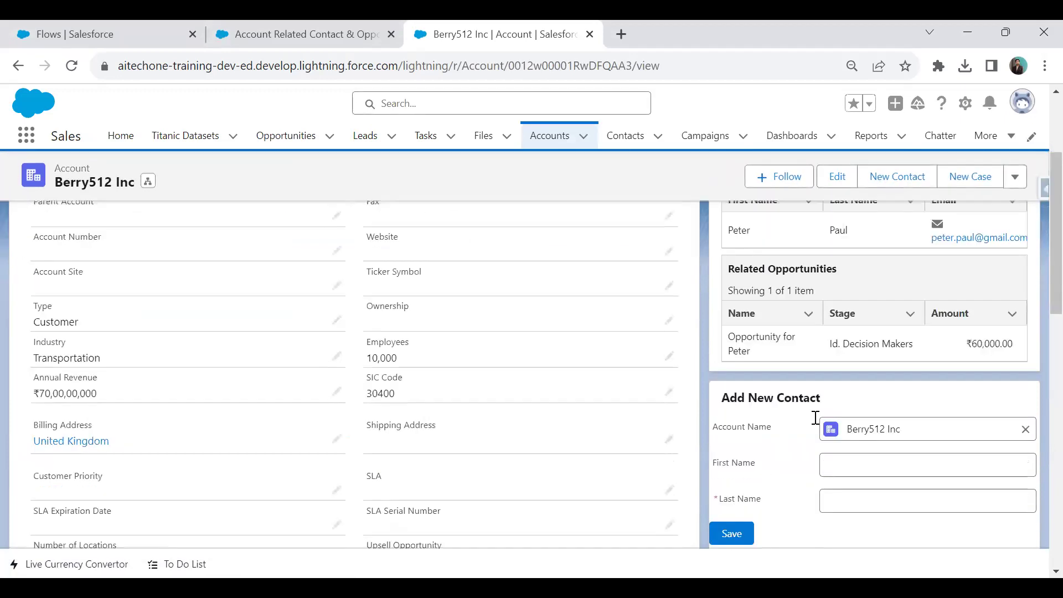